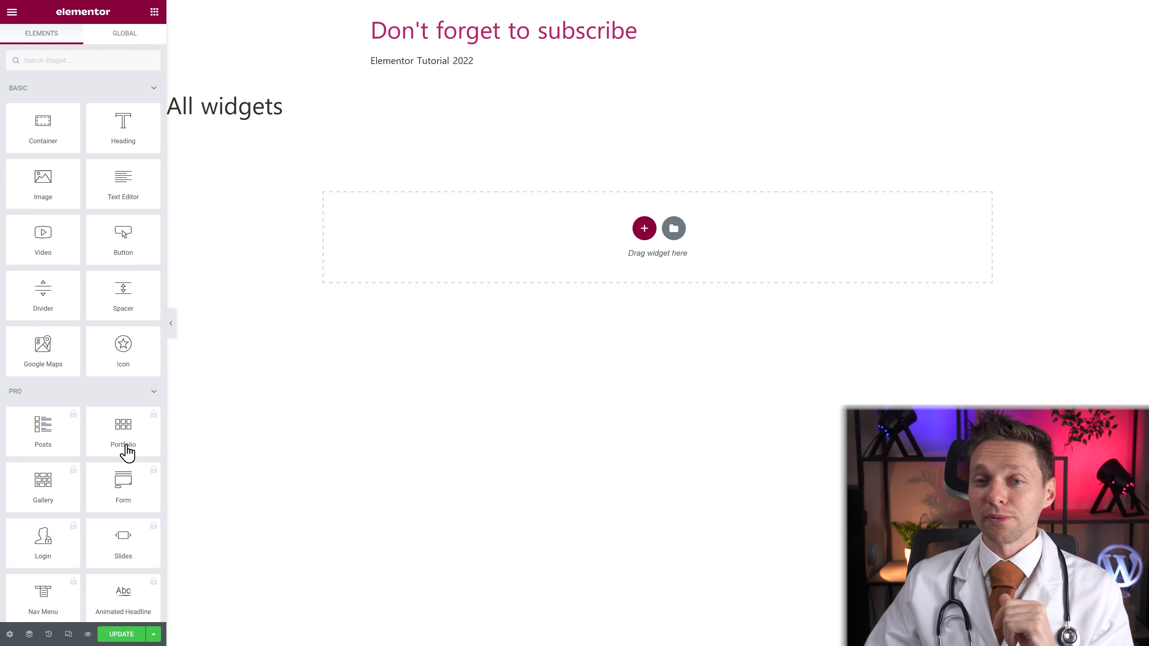
# In the page settings, set Page Layout to Elementor Canvas.
pyautogui.click(9, 634)
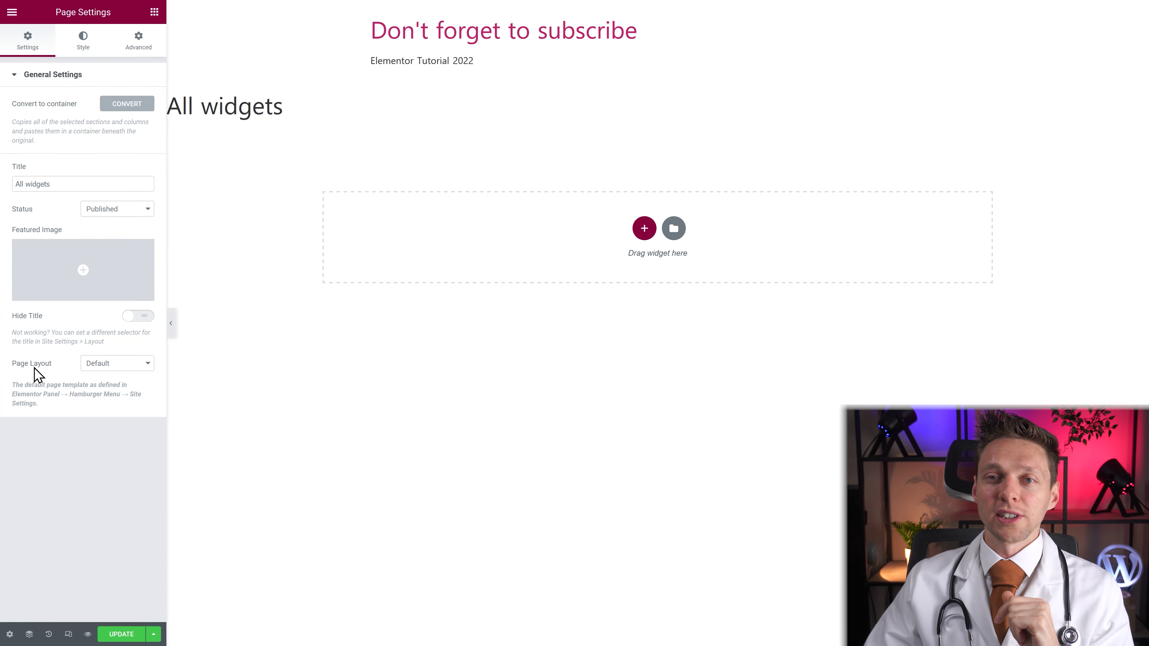
pyautogui.click(100, 365)
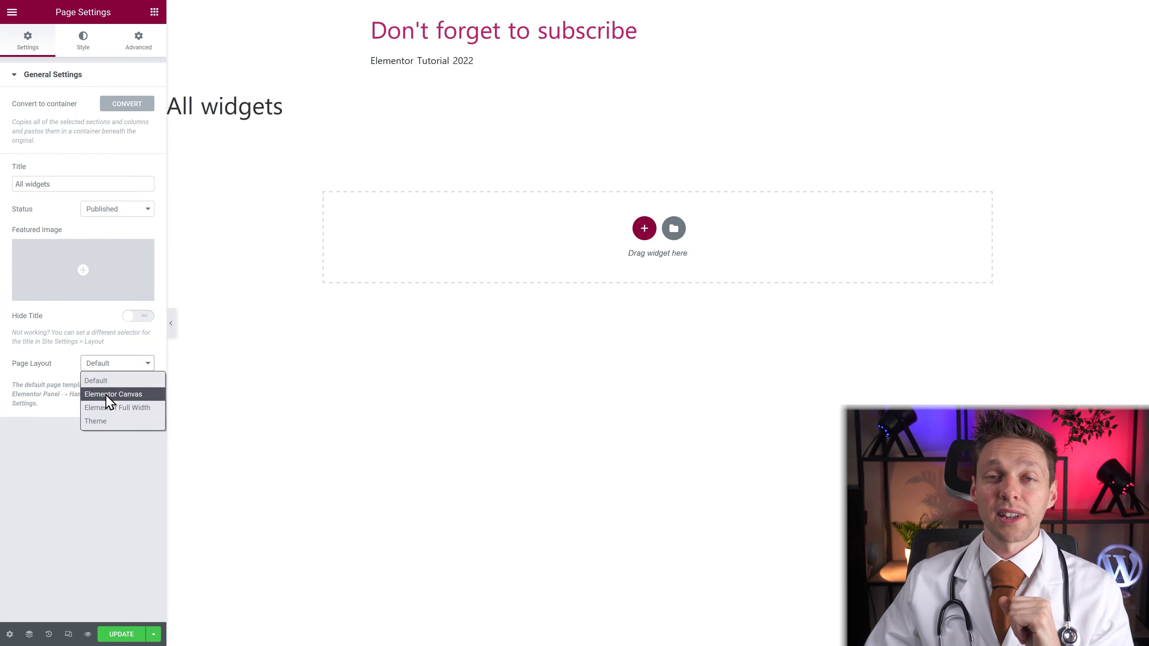
pyautogui.click(106, 395)
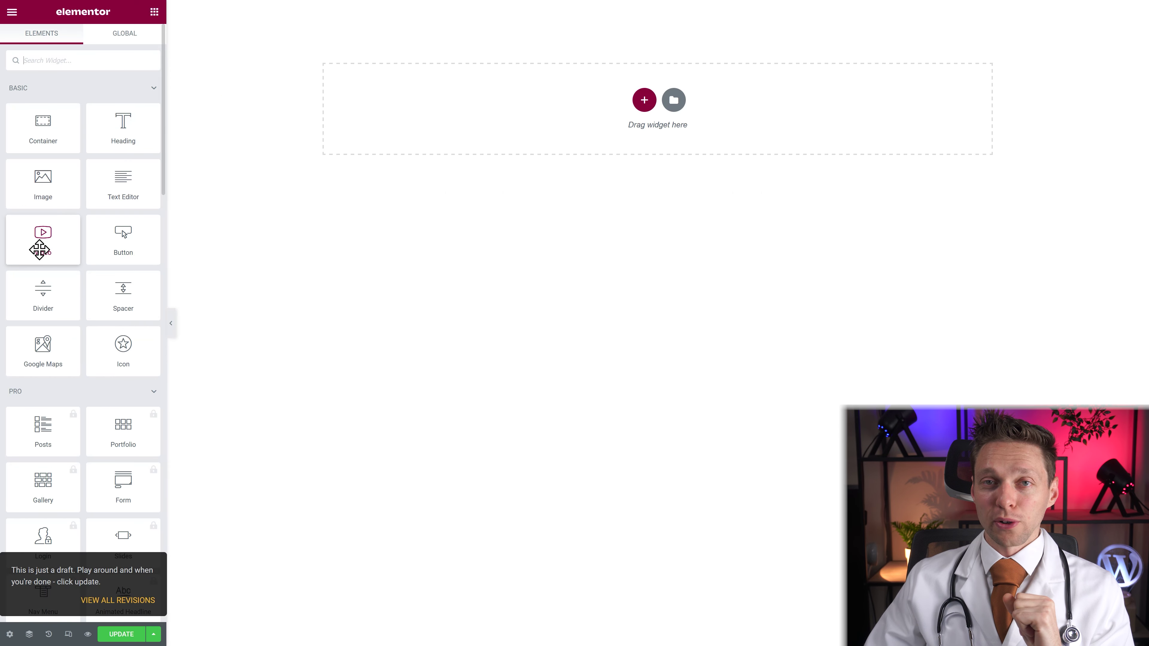
# Drag a Video widget onto the empty canvas and keep its Source on YouTube.
pyautogui.moveTo(40, 250); pyautogui.dragTo(511, 119)
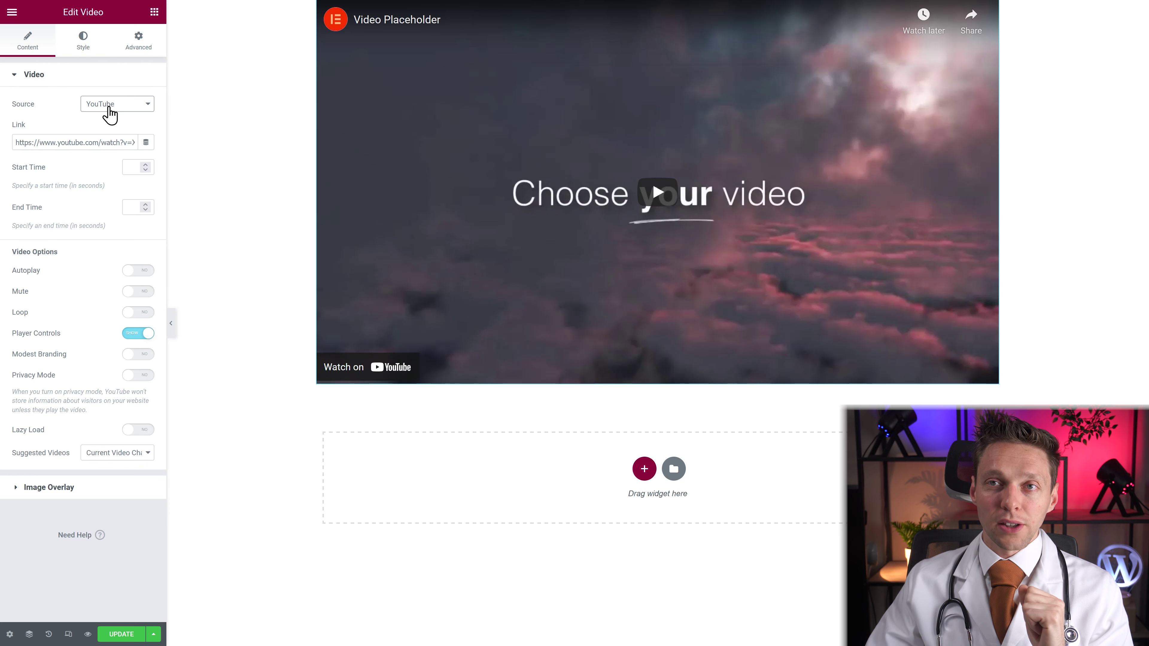
pyautogui.click(121, 105)
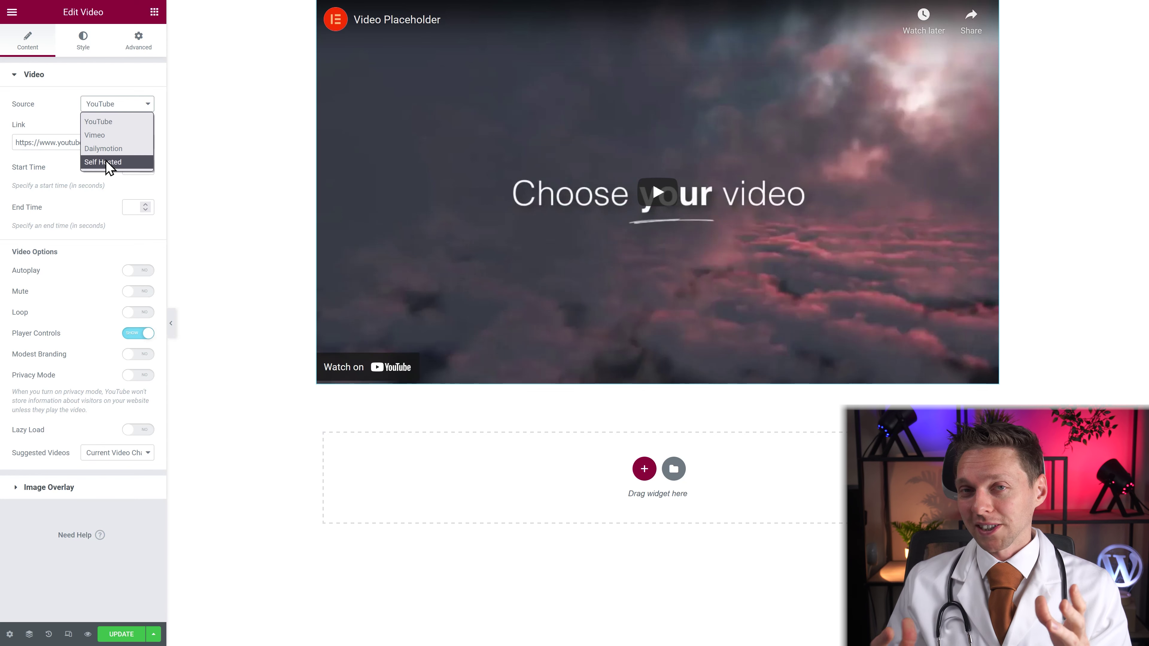
pyautogui.click(109, 124)
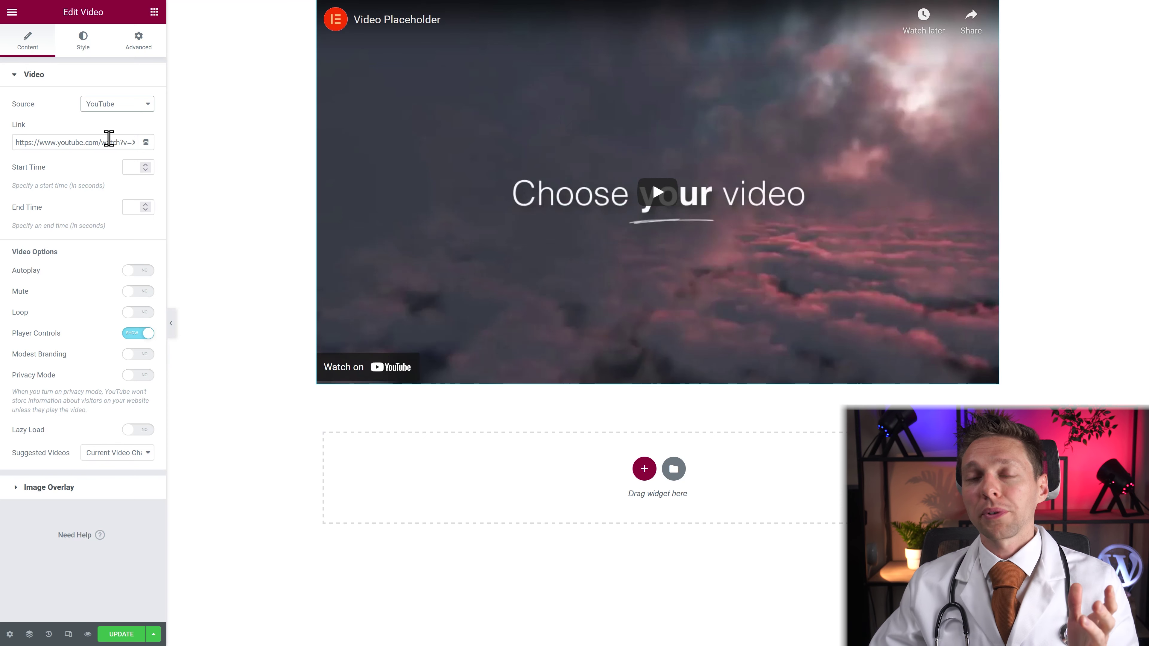
# Replace the Link with The Greatest Show YouTube URL and play it in the preview.
pyautogui.tripleClick(99, 138)
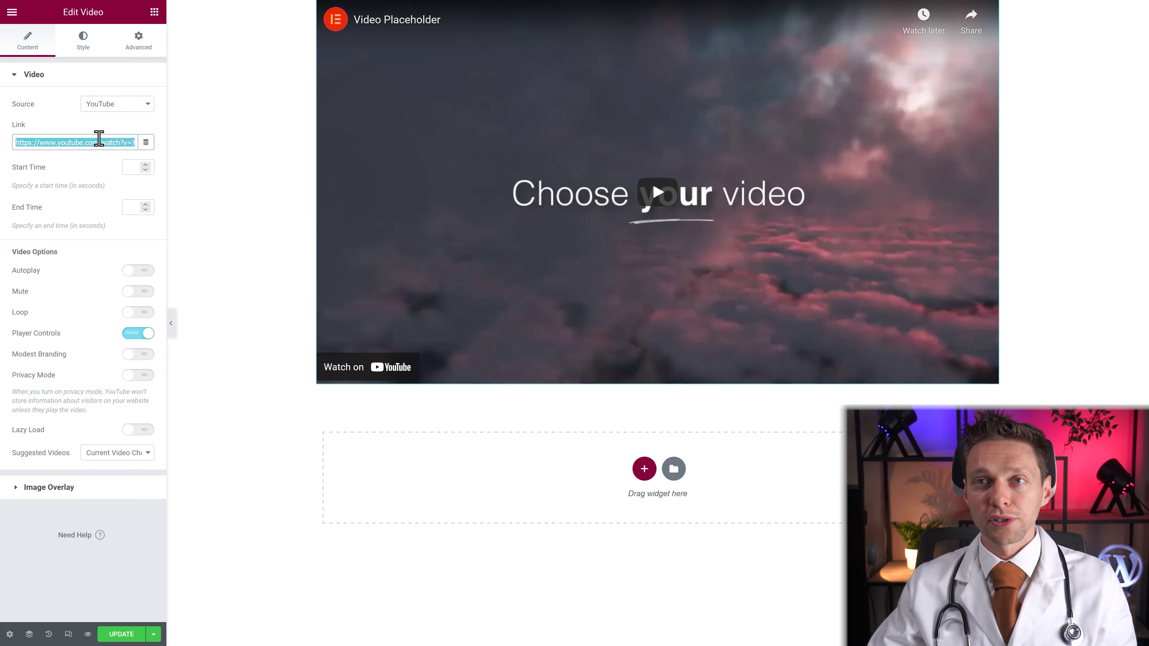
pyautogui.hotkey('ctrl', 'v')
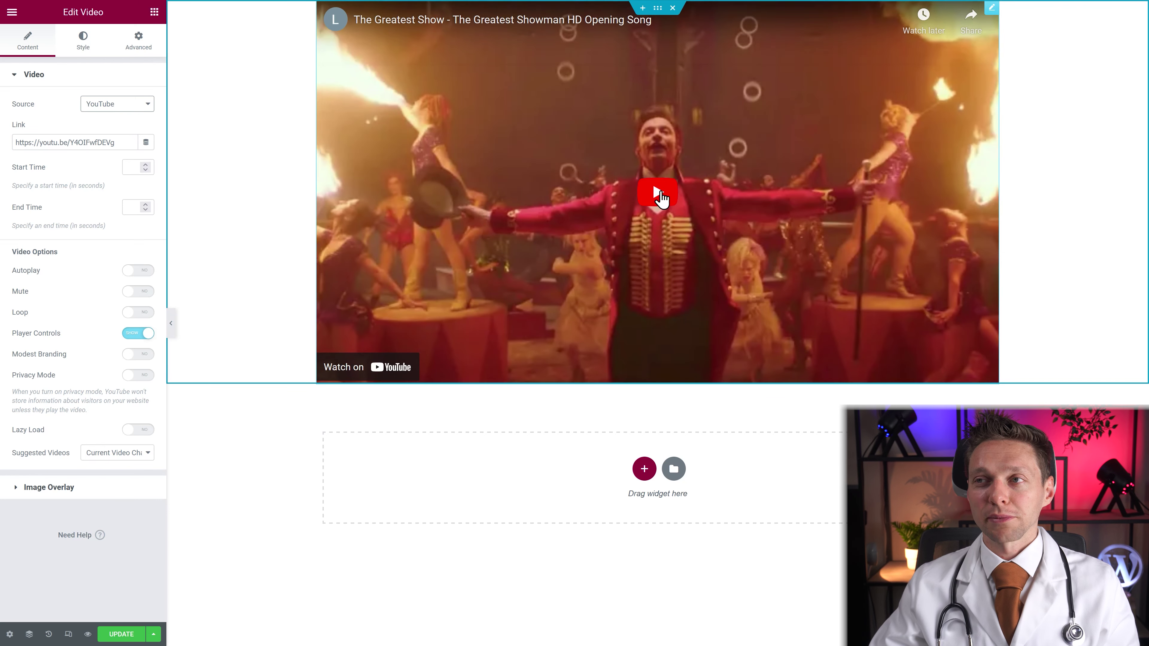
pyautogui.click(658, 193)
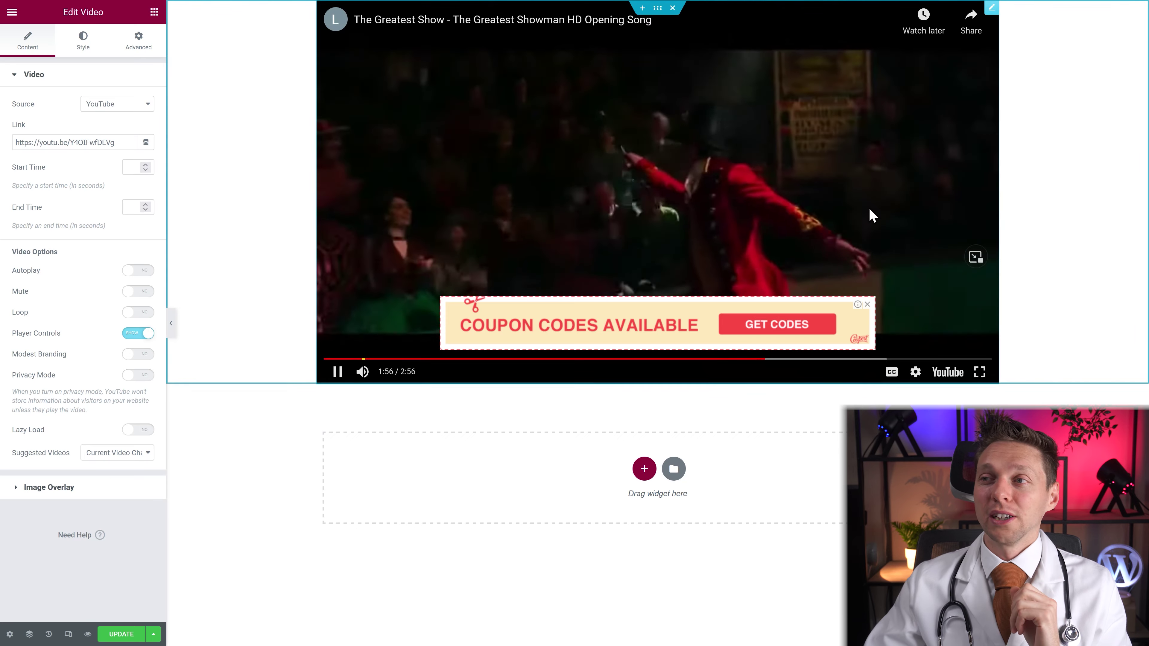
# Dismiss the ad, switch Source to Vimeo, paste the wedding video link and play it.
pyautogui.click(868, 304)
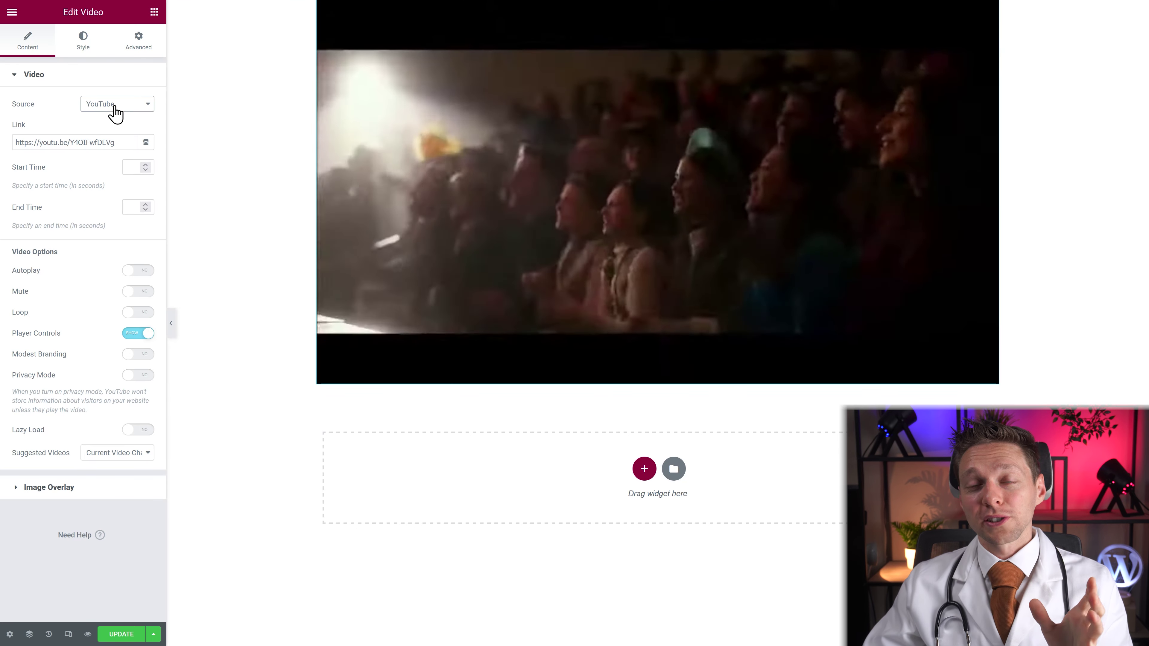
pyautogui.click(113, 110)
pyautogui.click(107, 135)
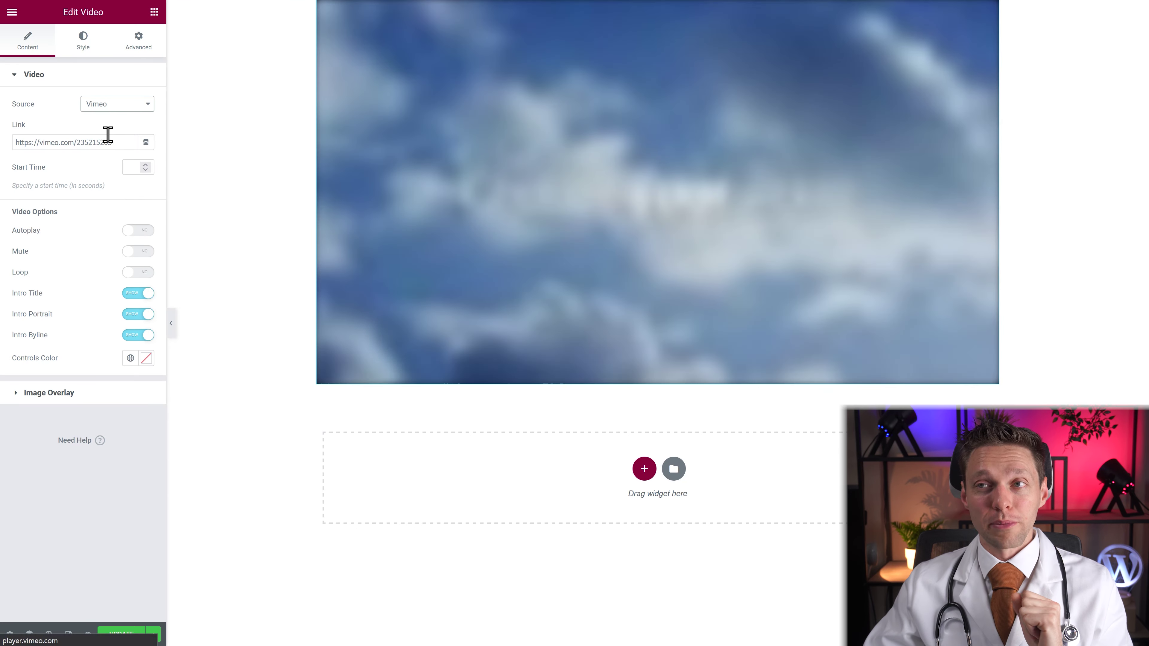
pyautogui.click(75, 141)
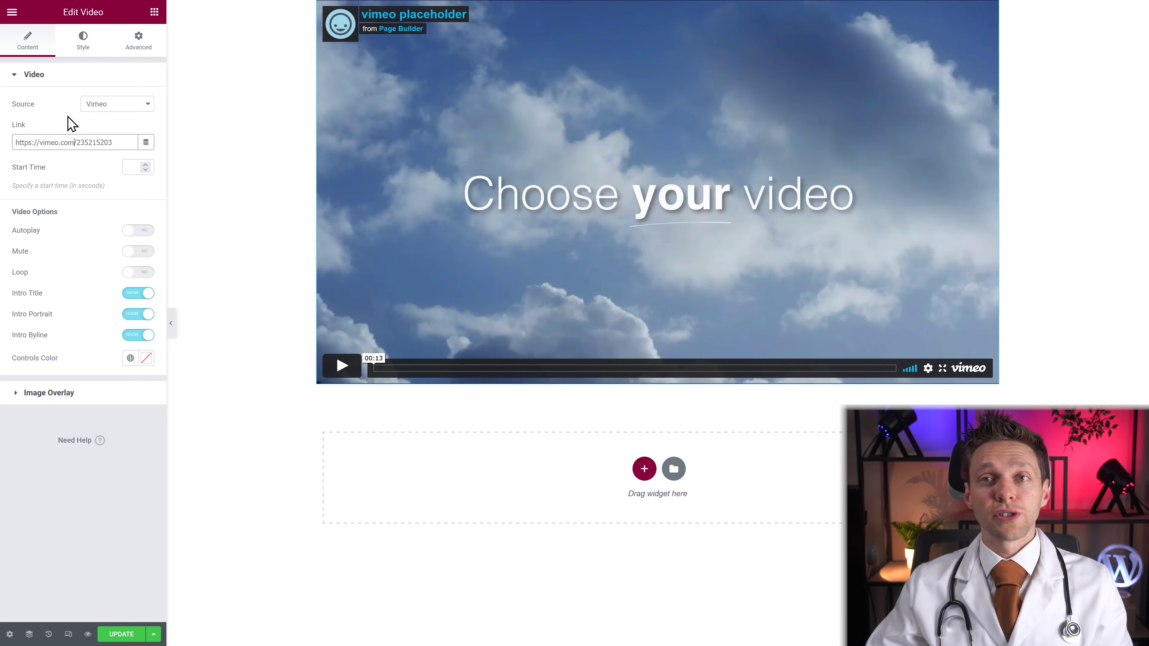
pyautogui.moveTo(122, 143); pyautogui.dragTo(16, 147)
pyautogui.write('https://vimeo.com/481040219')
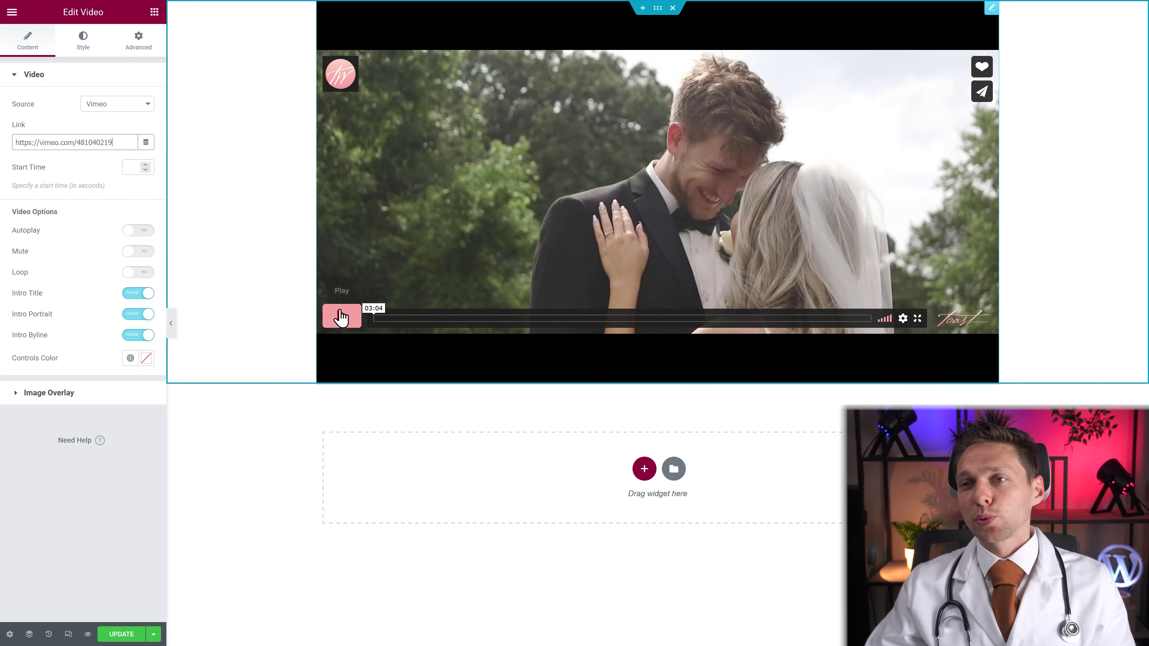
pyautogui.click(342, 315)
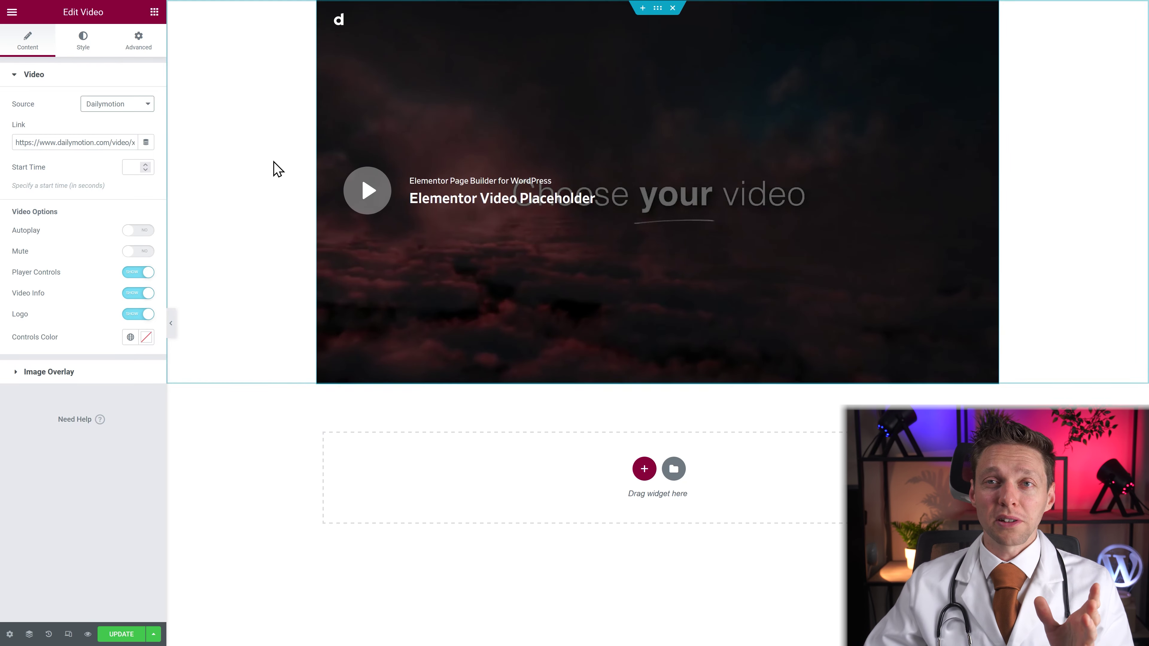
# Play the Dailymotion placeholder clip and accept its cookie consent.
pyautogui.click(369, 191)
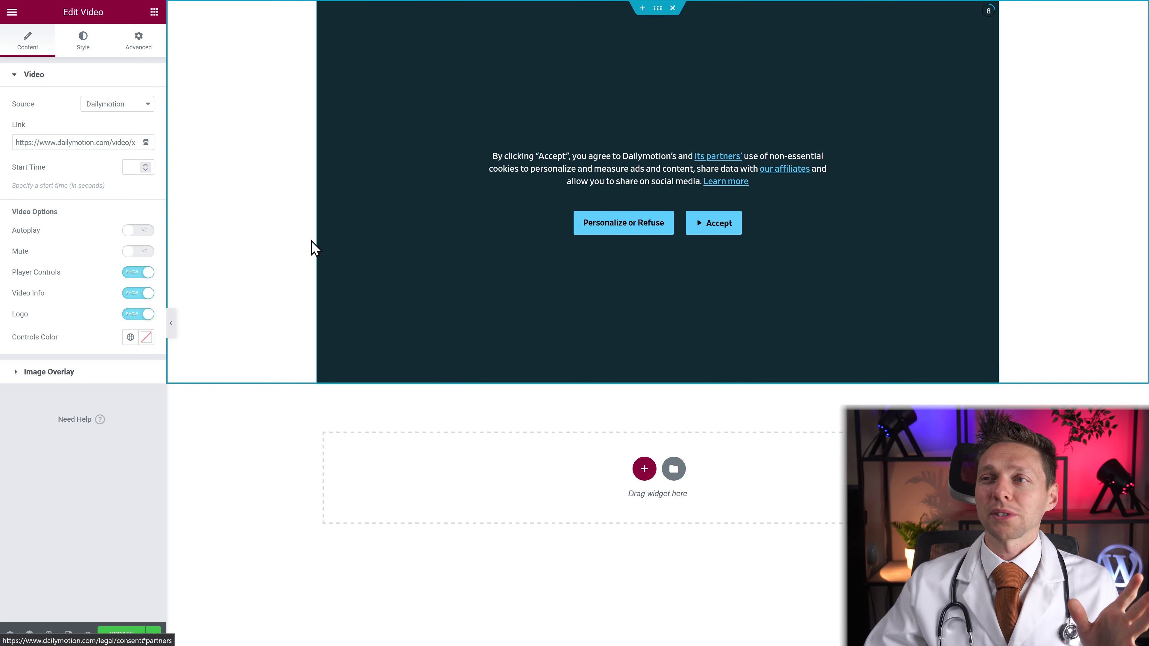
pyautogui.click(710, 222)
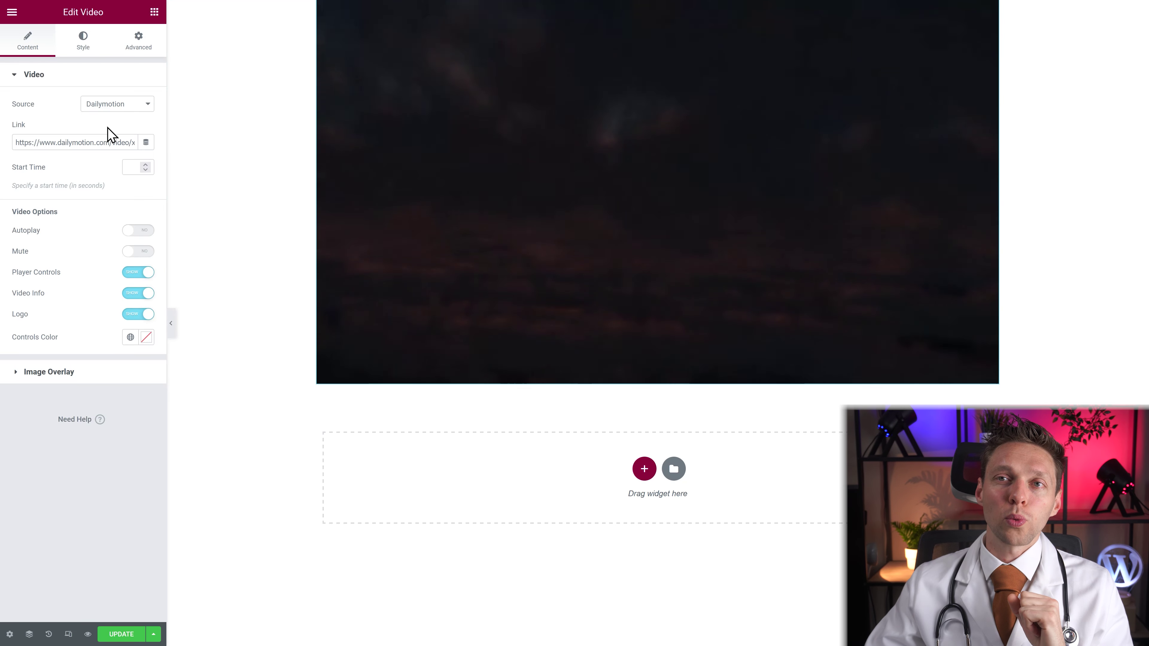
# Set Source to Self Hosted, then upload and select Moutain.mp4 in the Media Library.
pyautogui.click(116, 106)
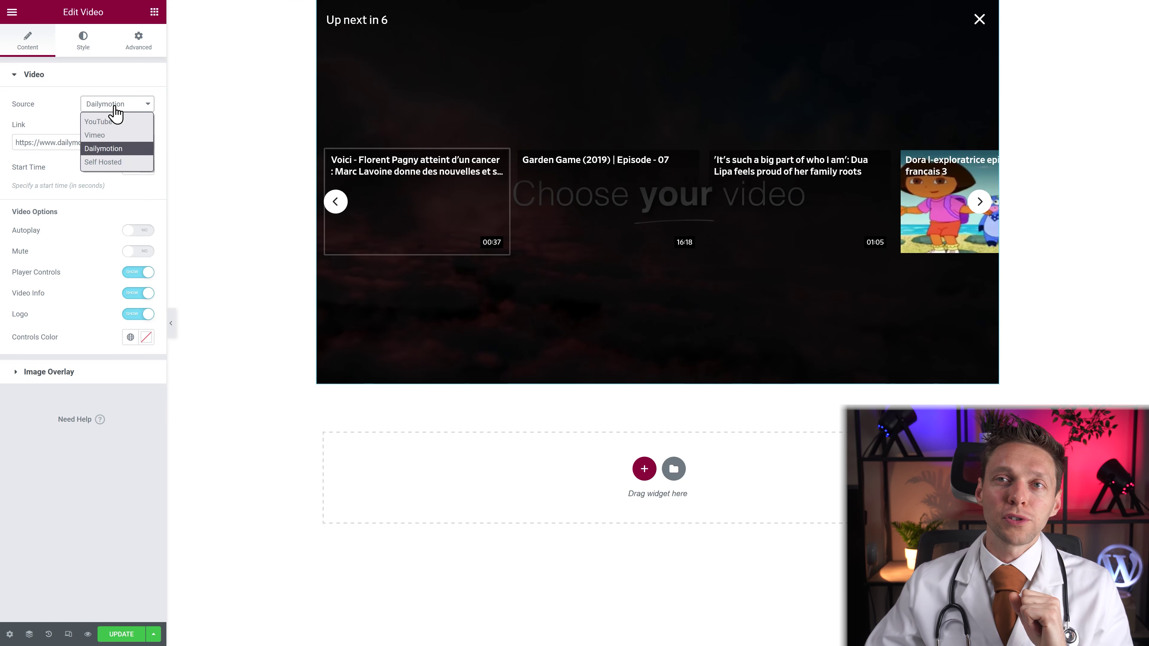
pyautogui.click(103, 163)
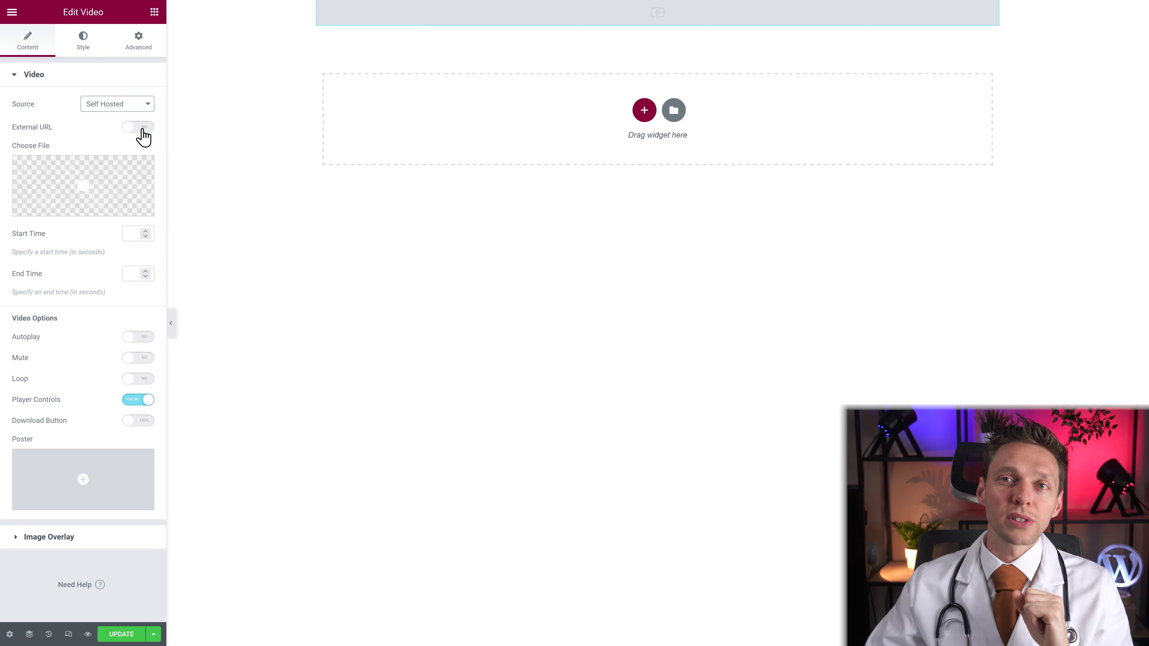
pyautogui.click(80, 194)
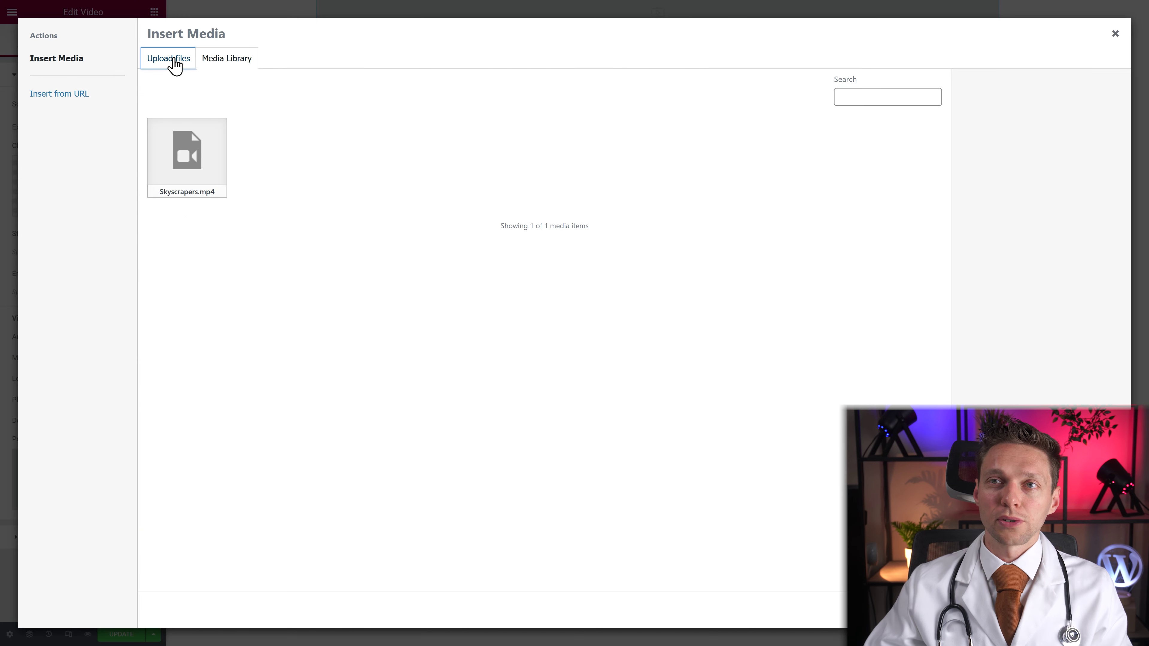
pyautogui.click(175, 65)
pyautogui.click(633, 298)
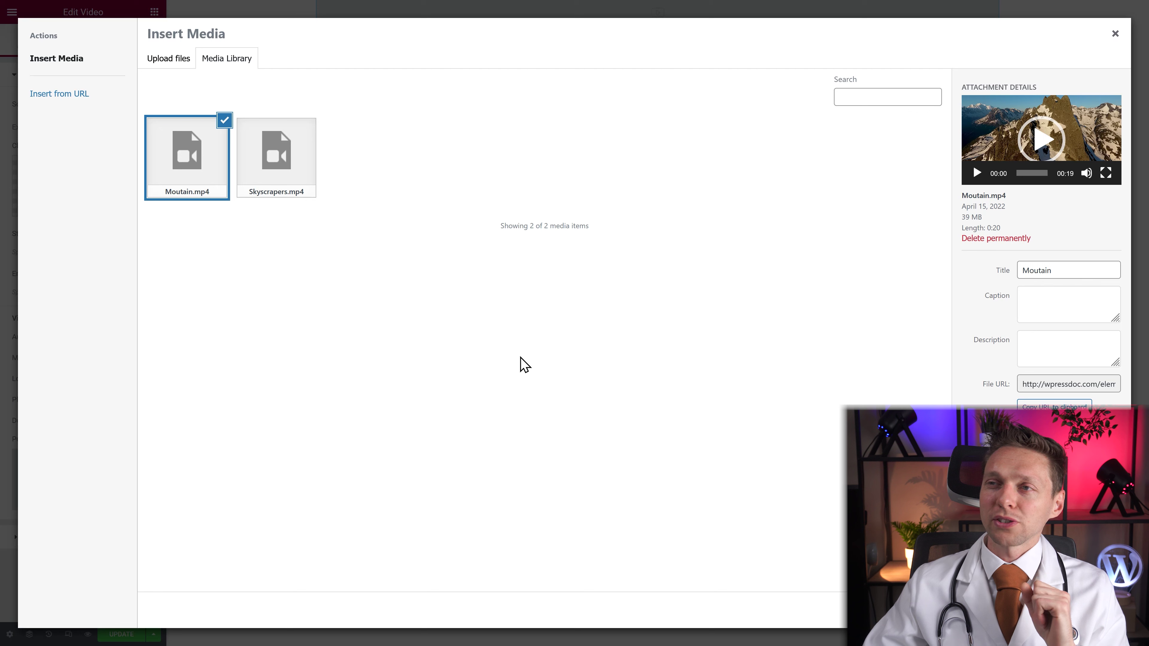
pyautogui.moveTo(962, 217); pyautogui.dragTo(995, 218)
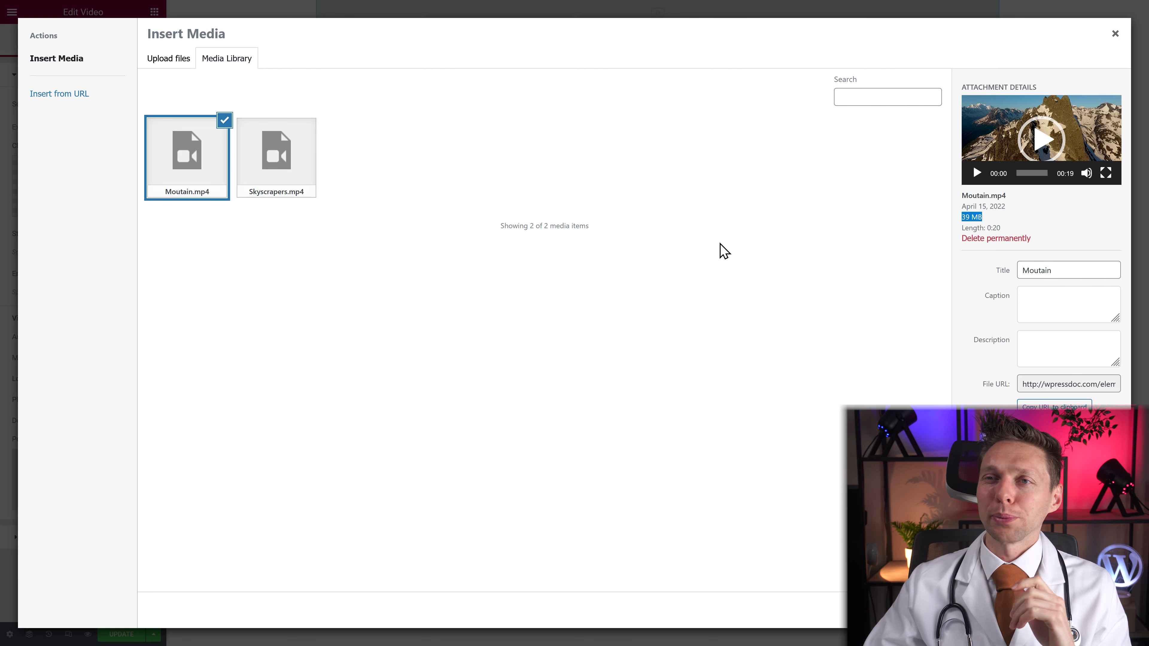
pyautogui.click(282, 163)
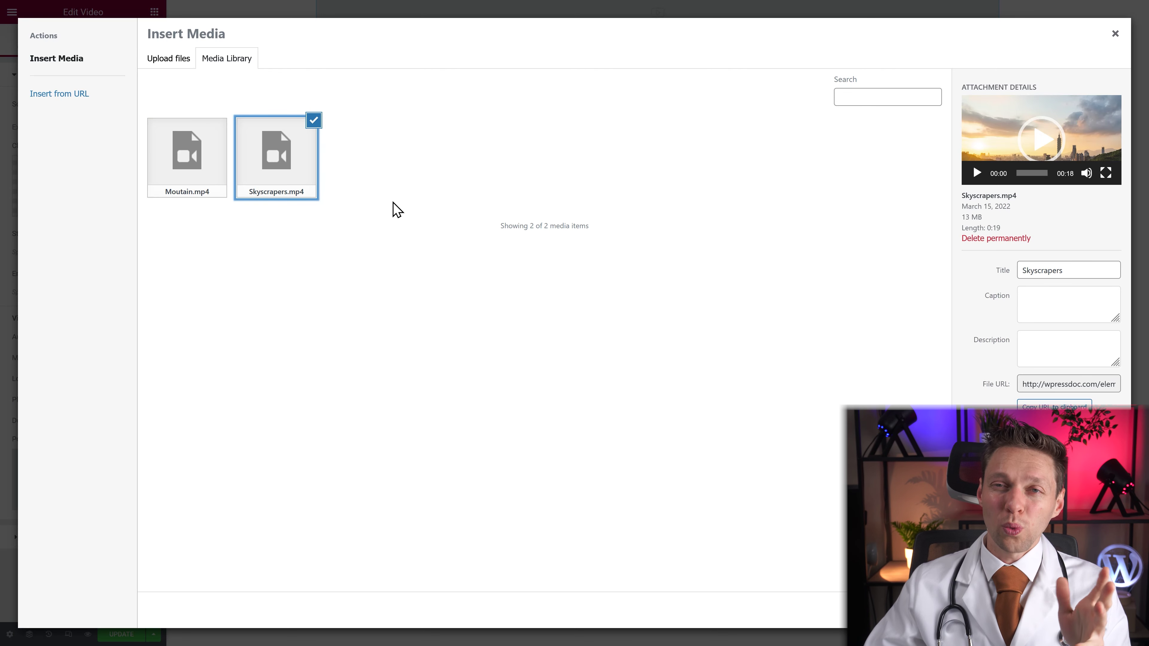
pyautogui.click(193, 165)
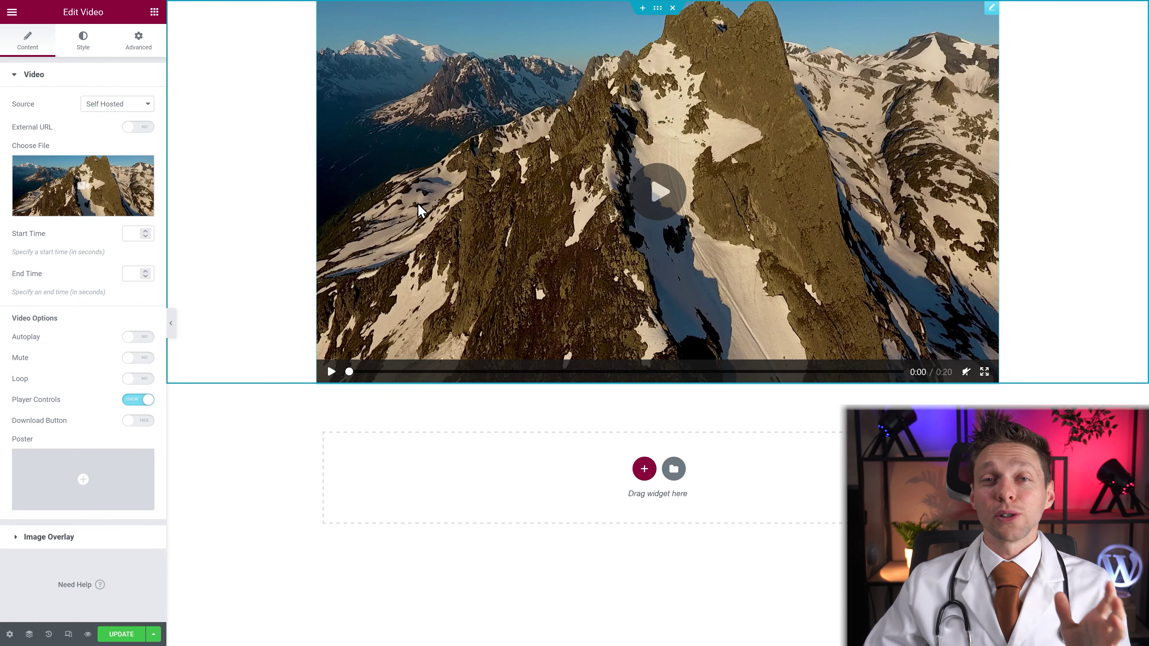
pyautogui.click(657, 195)
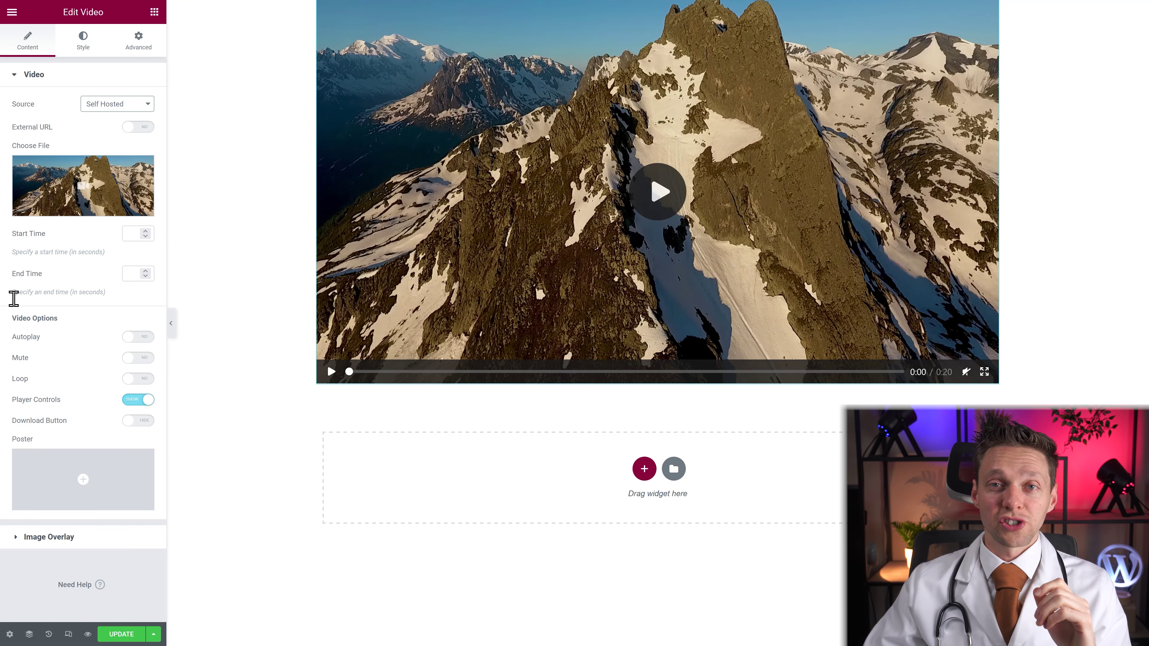
pyautogui.click(667, 198)
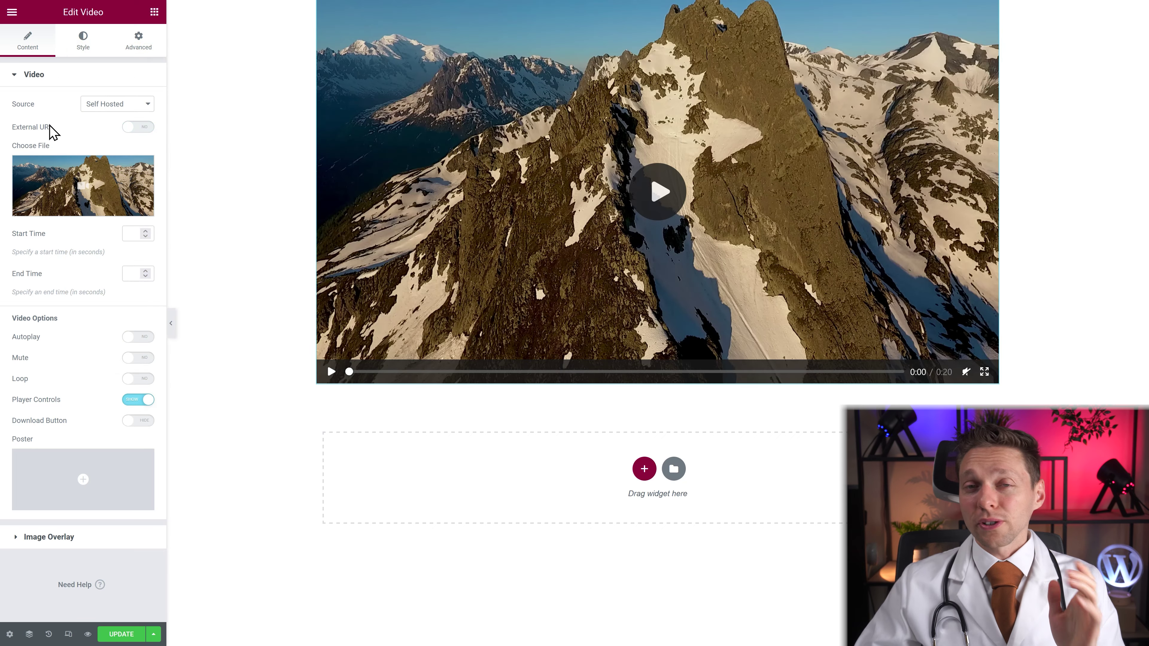
pyautogui.click(136, 128)
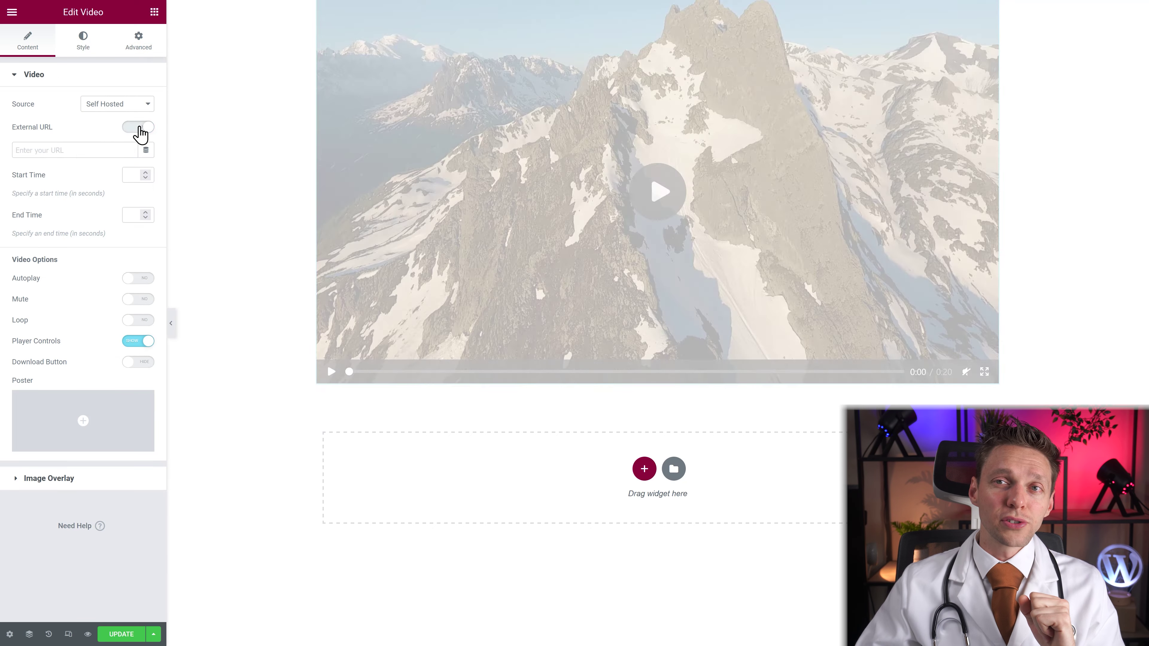
pyautogui.click(63, 152)
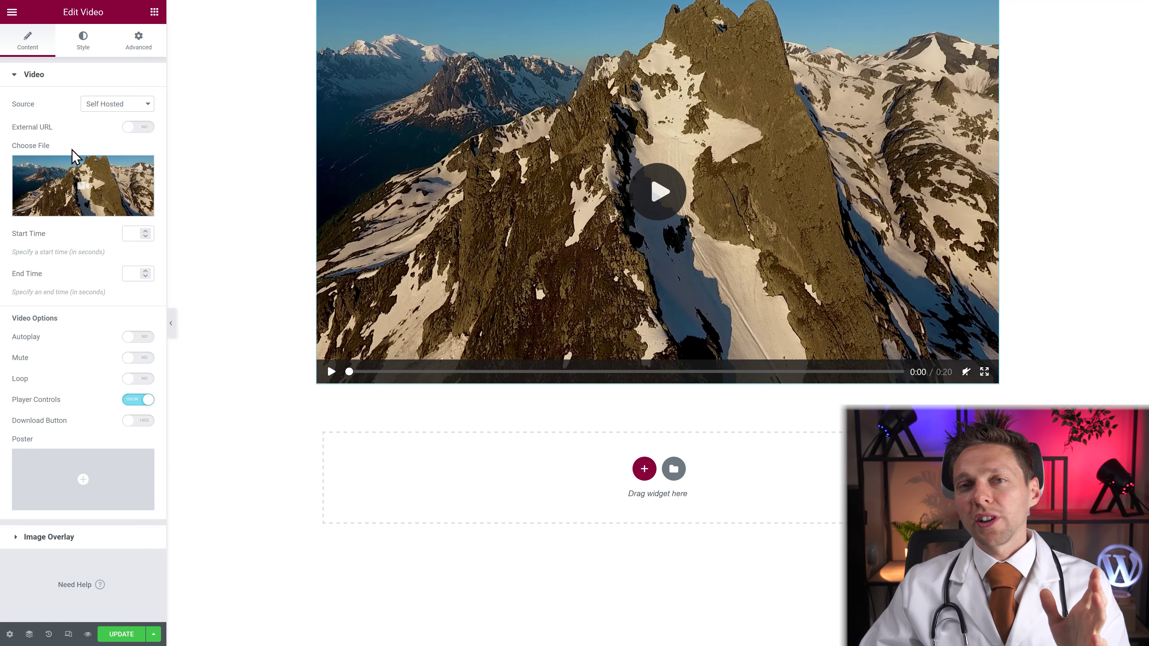
# Set End Time to 15 seconds and play the trimmed 10–15 second clip.
pyautogui.click(129, 106)
pyautogui.click(53, 110)
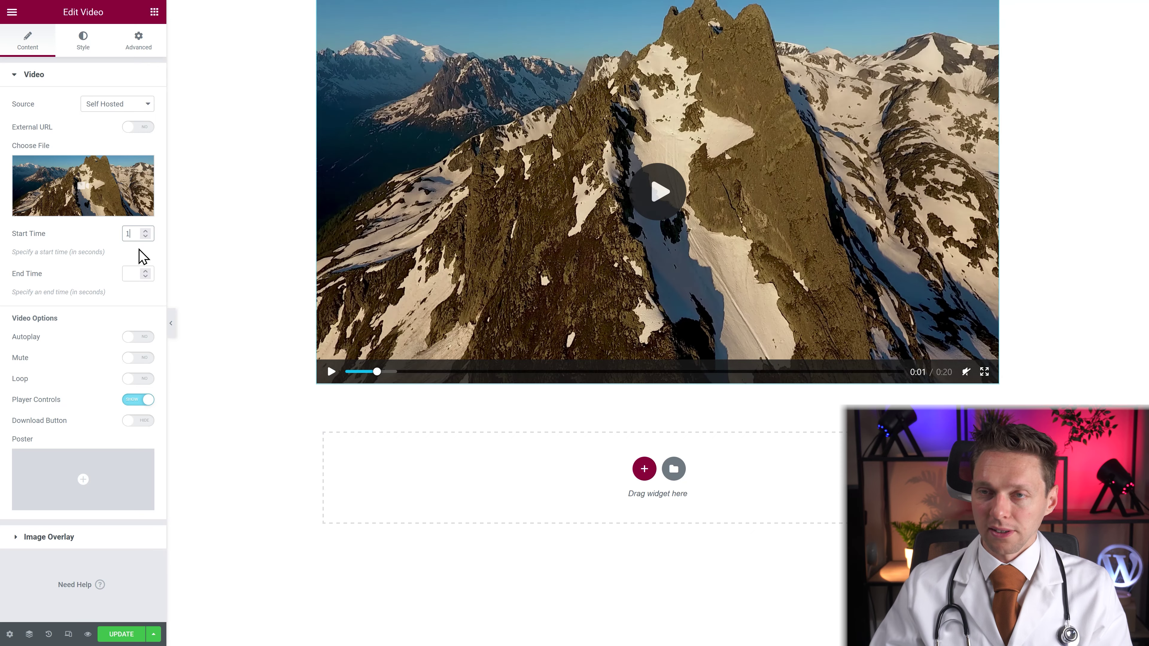
pyautogui.write('0')
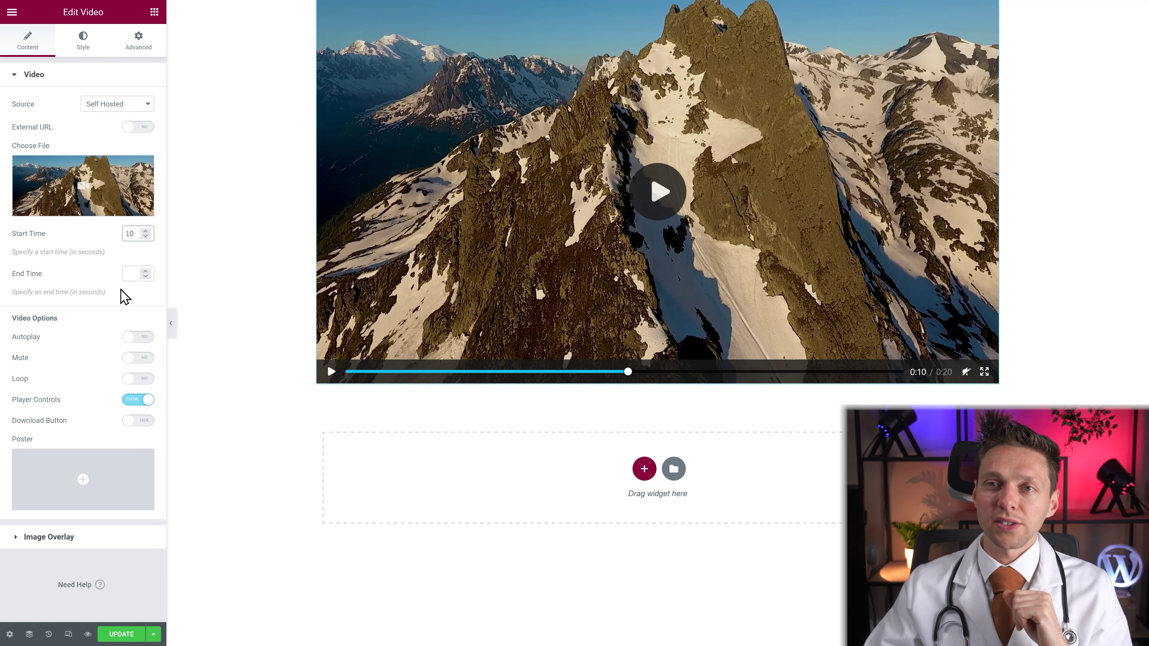
pyautogui.click(129, 273)
pyautogui.write('15')
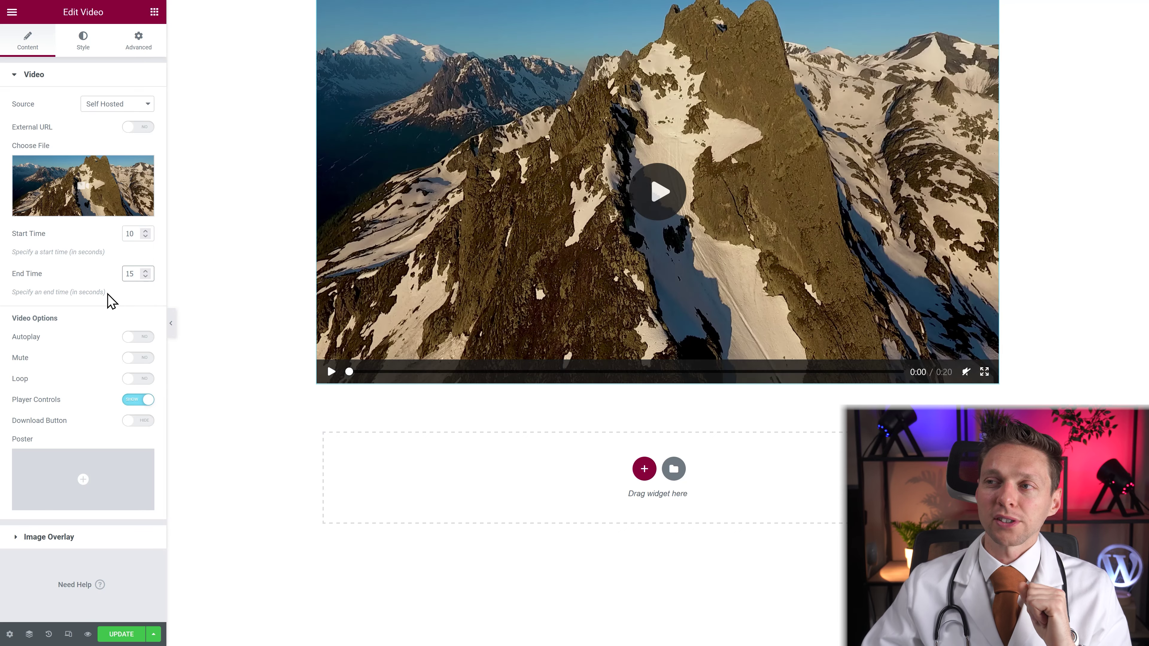
pyautogui.click(398, 374)
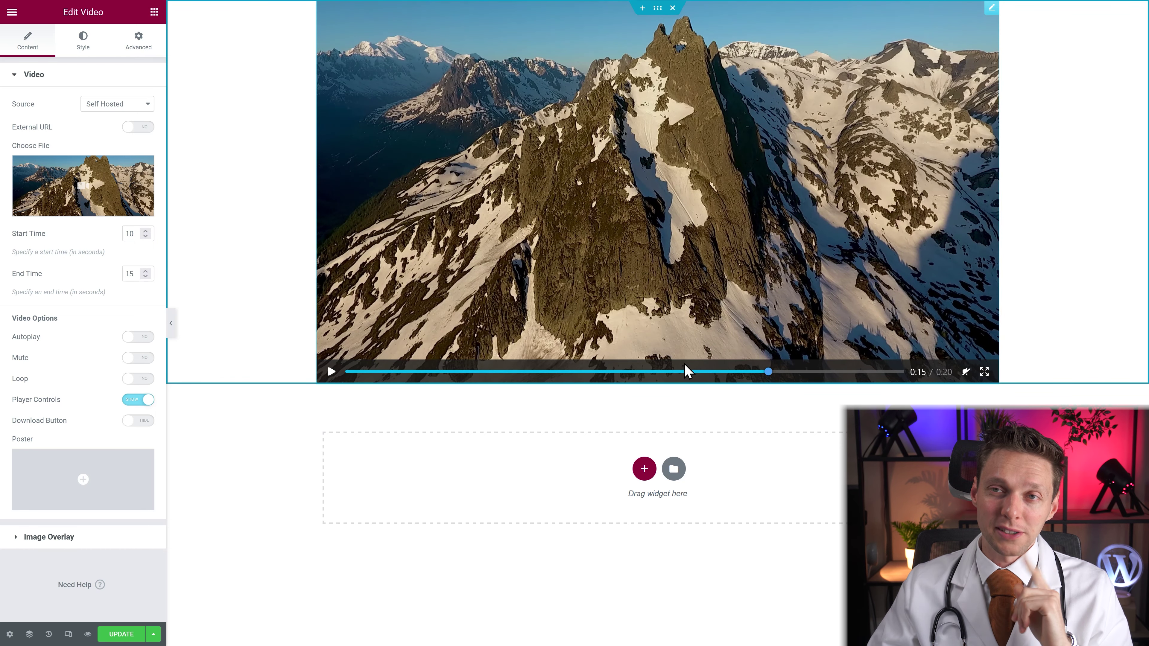
# Change Source to YouTube, then to Vimeo, bringing back the wedding clip.
pyautogui.click(116, 103)
pyautogui.click(105, 119)
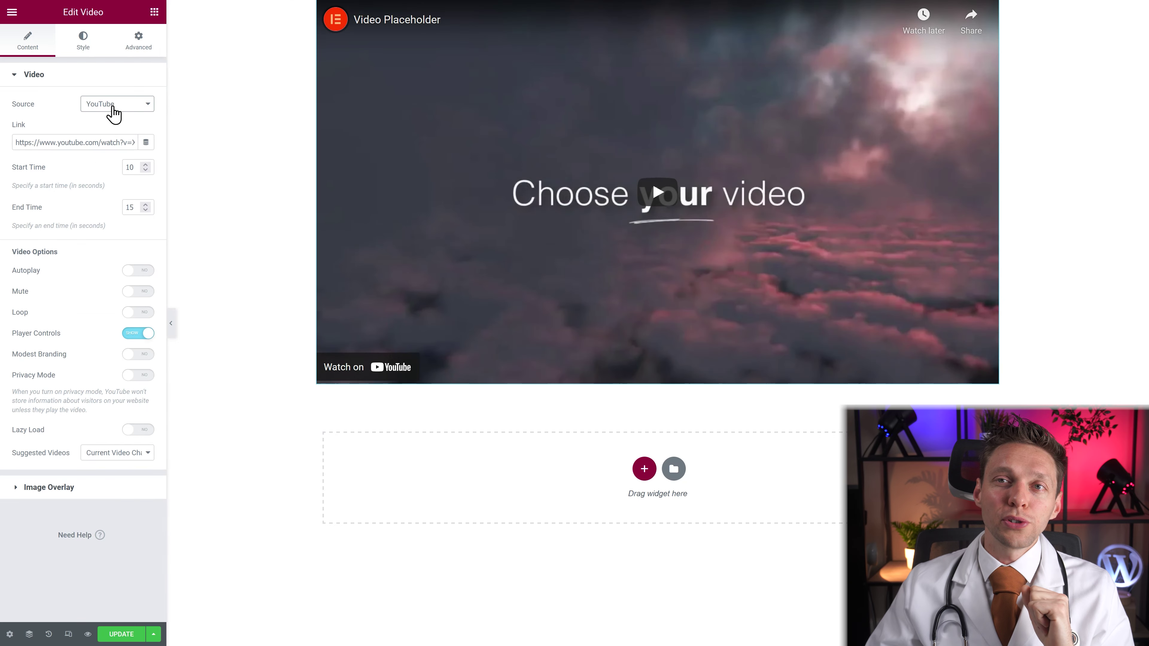
pyautogui.click(114, 105)
pyautogui.click(112, 133)
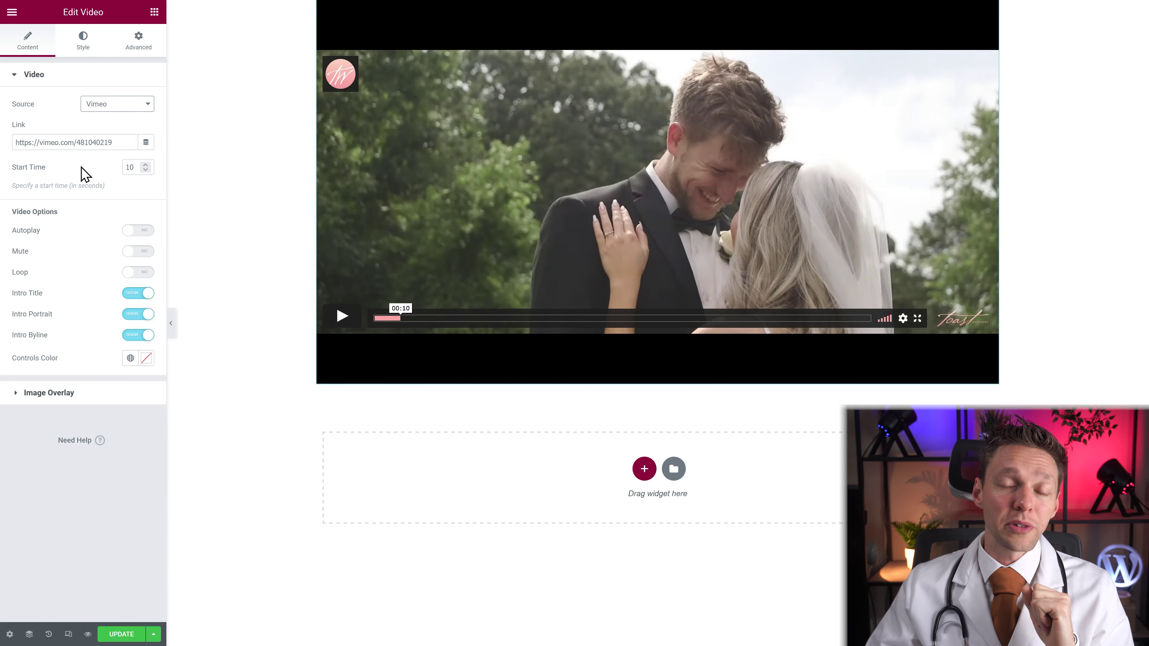
pyautogui.click(97, 105)
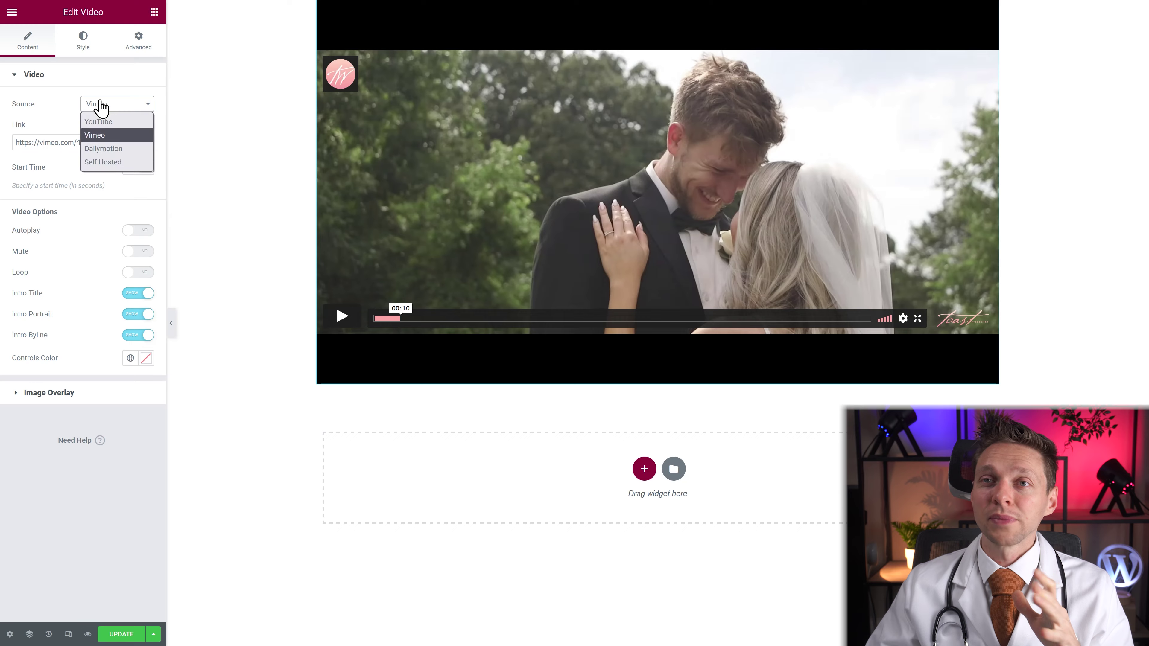
pyautogui.click(92, 152)
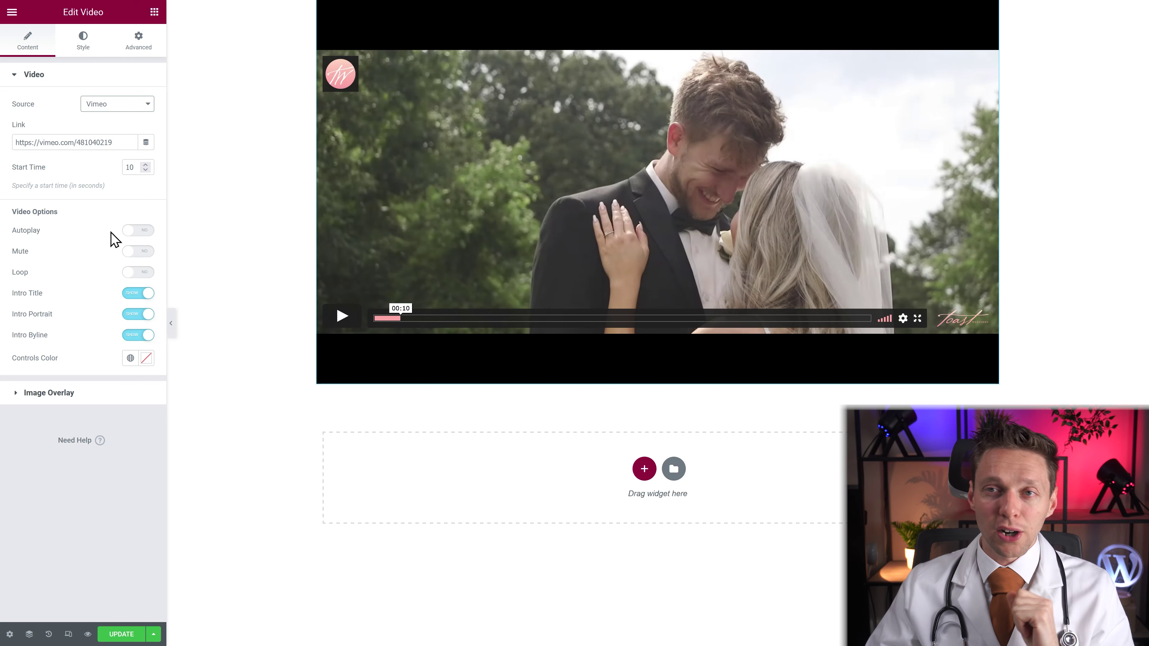
# Try Autoplay and Play On Mobile, then set Mute and Loop to YES with Autoplay off.
pyautogui.click(141, 231)
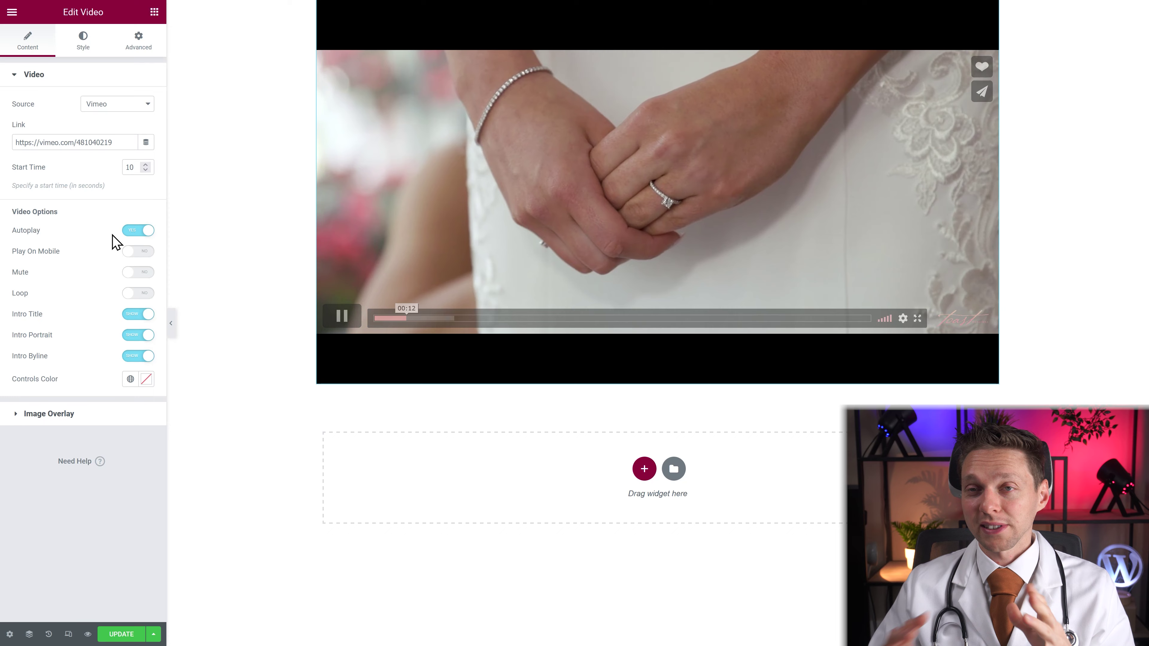
pyautogui.click(142, 253)
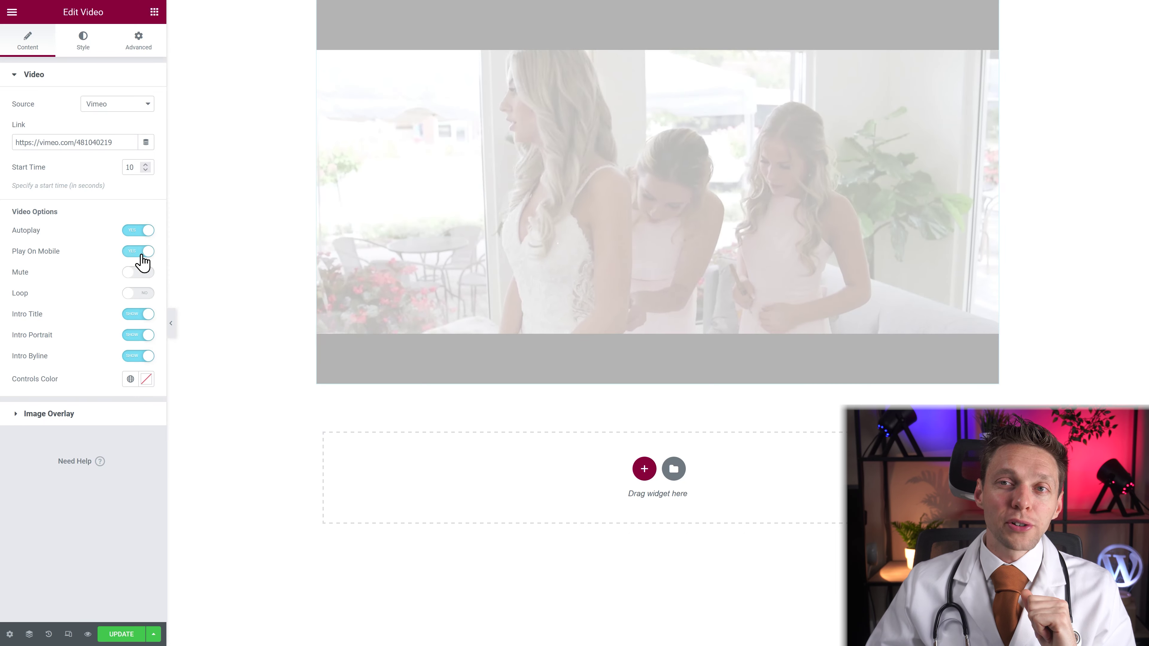
pyautogui.click(136, 253)
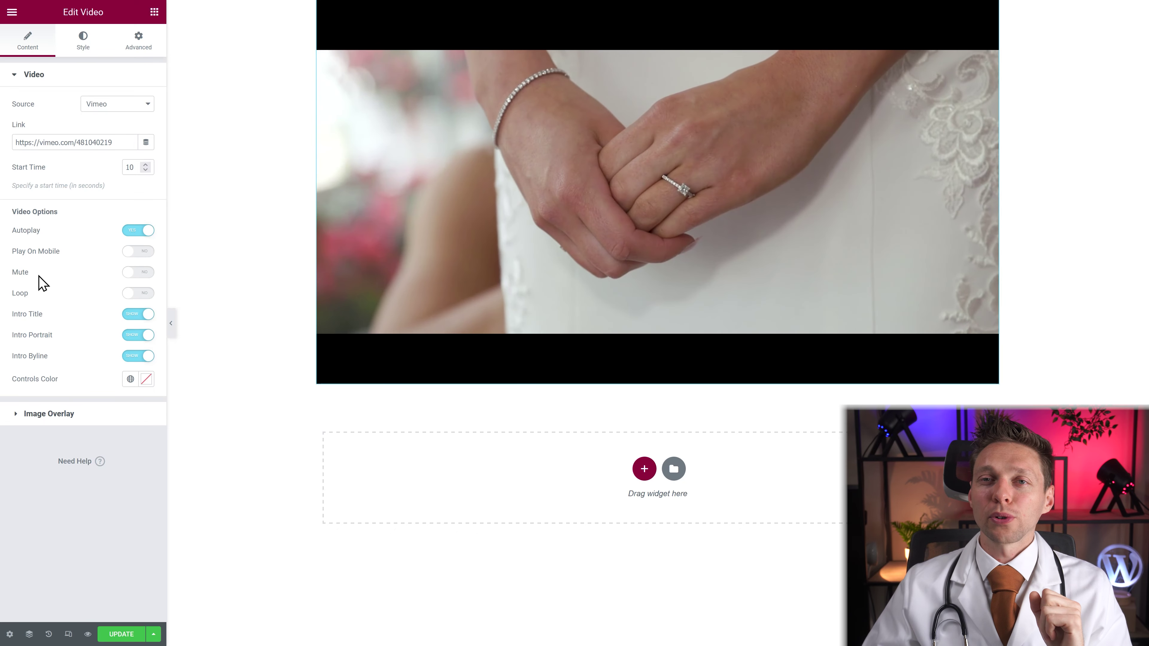
pyautogui.click(134, 274)
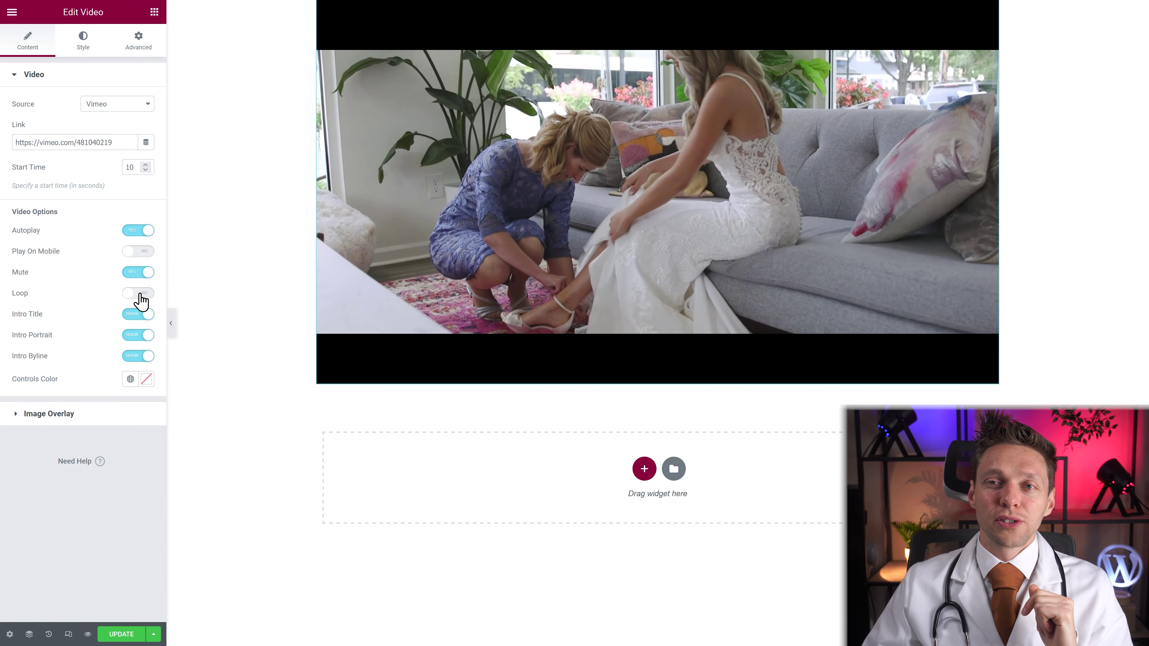
pyautogui.click(138, 293)
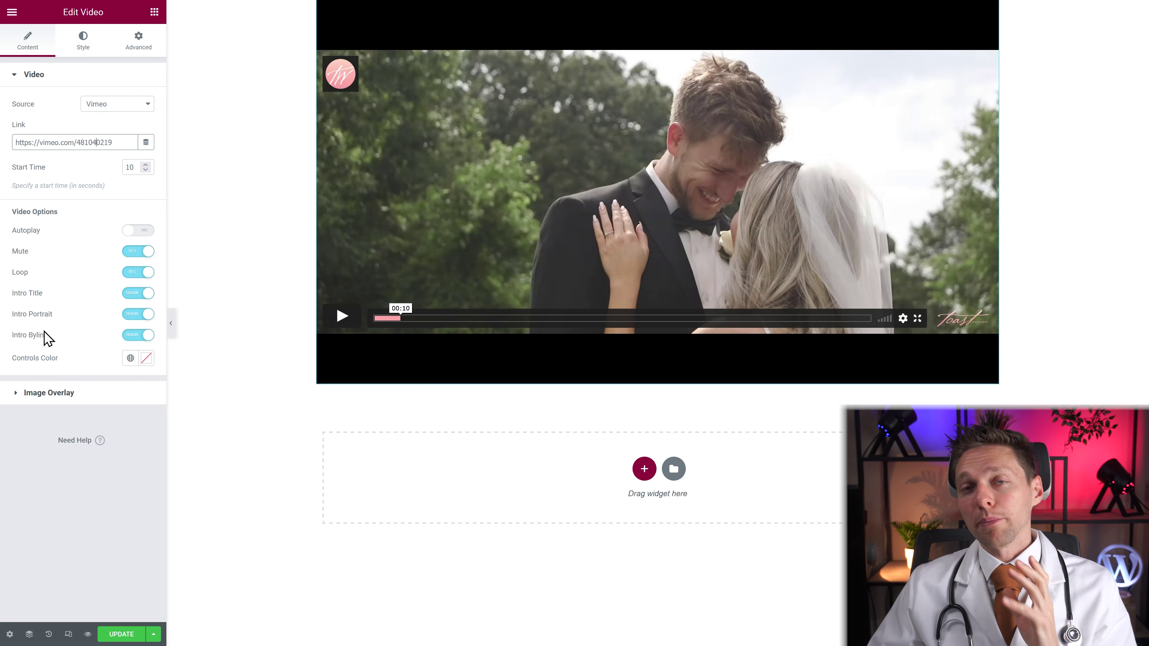
# Paste a new Vimeo link and set Intro Title, Portrait and Byline to HIDE.
pyautogui.moveTo(113, 142); pyautogui.dragTo(26, 159)
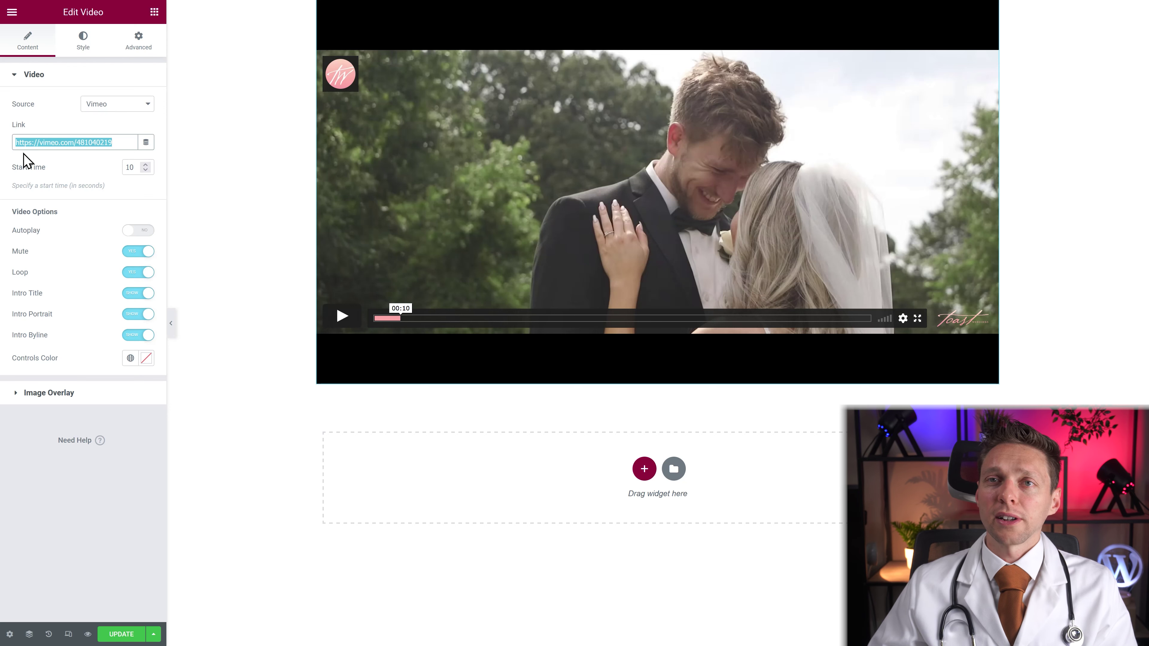
pyautogui.write('https://vimeo.com/686896740')
pyautogui.click(142, 230)
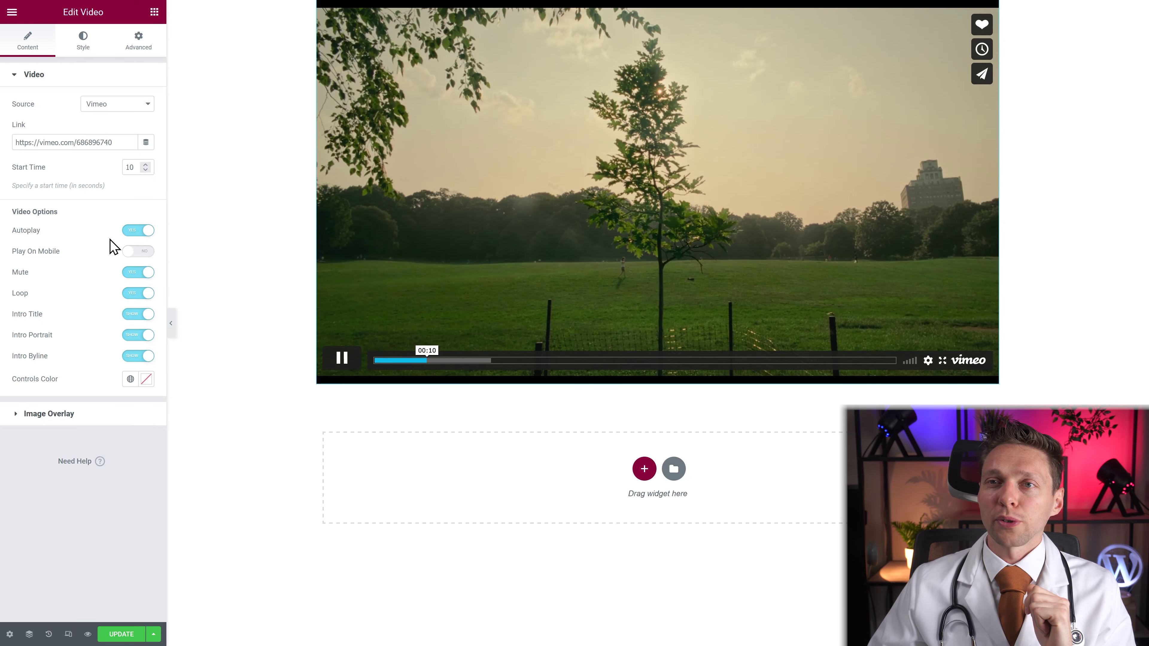
pyautogui.click(141, 231)
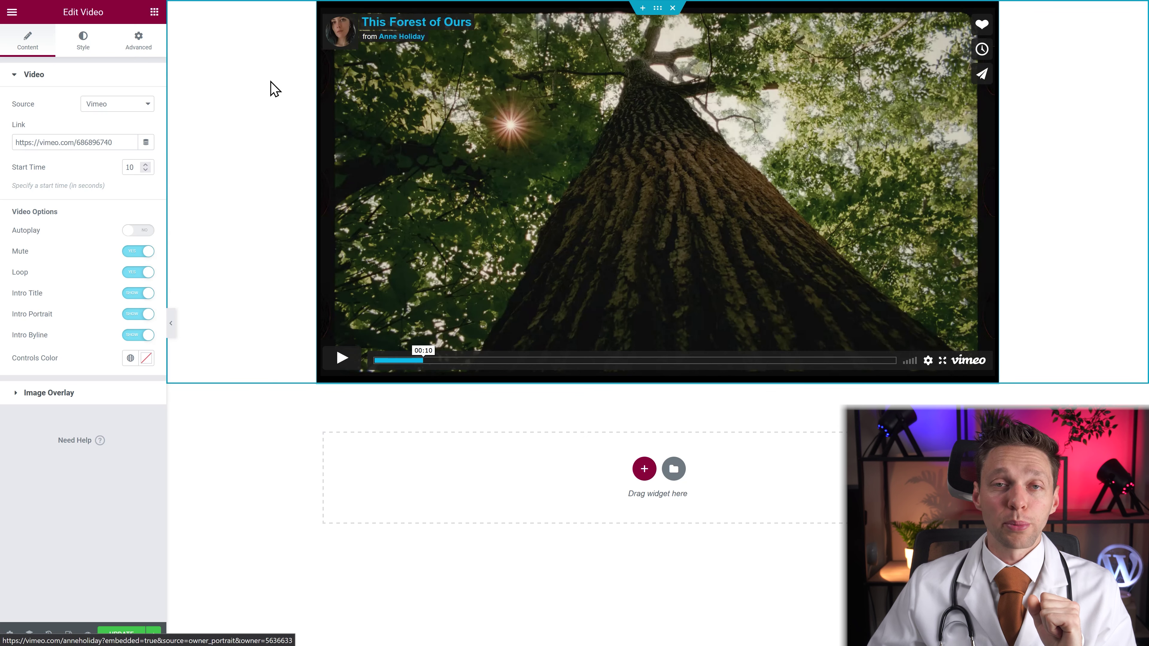
pyautogui.click(145, 294)
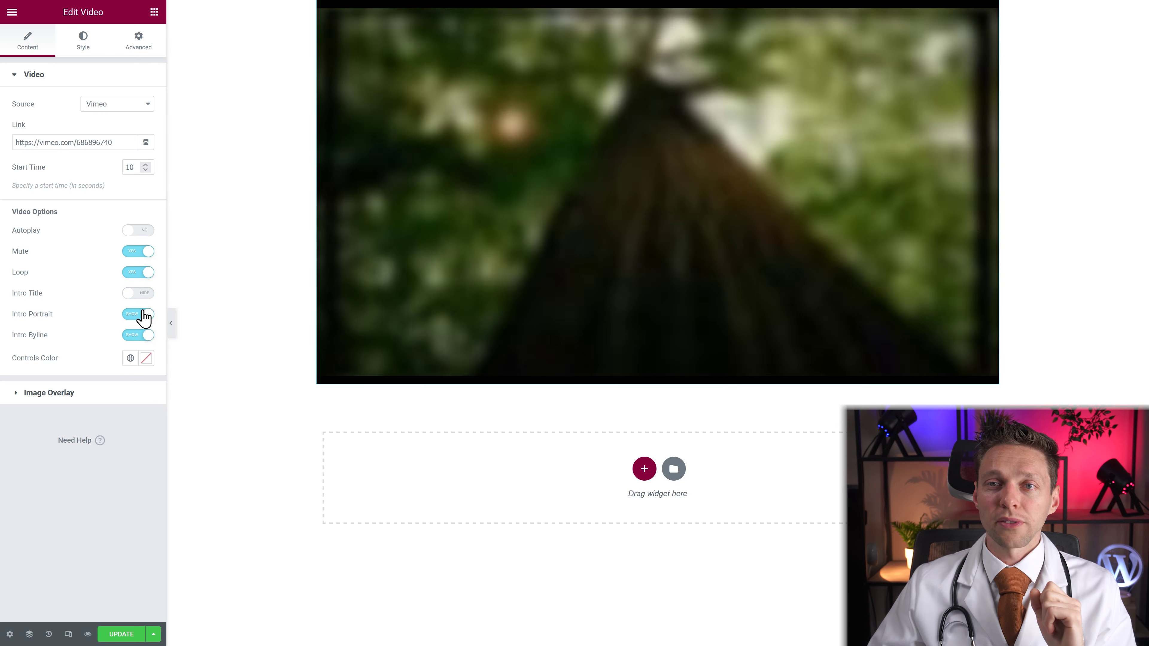
pyautogui.click(141, 314)
pyautogui.click(142, 335)
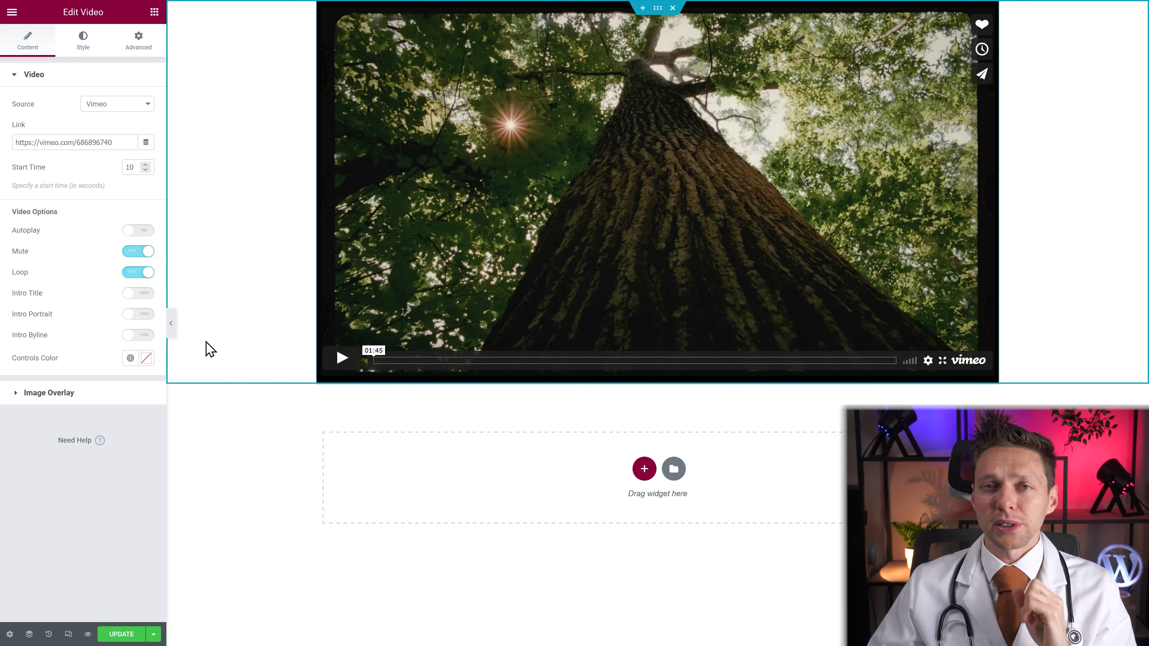
# Try several Controls Color options and settle on black (#000000), checking playback.
pyautogui.click(146, 358)
pyautogui.click(220, 404)
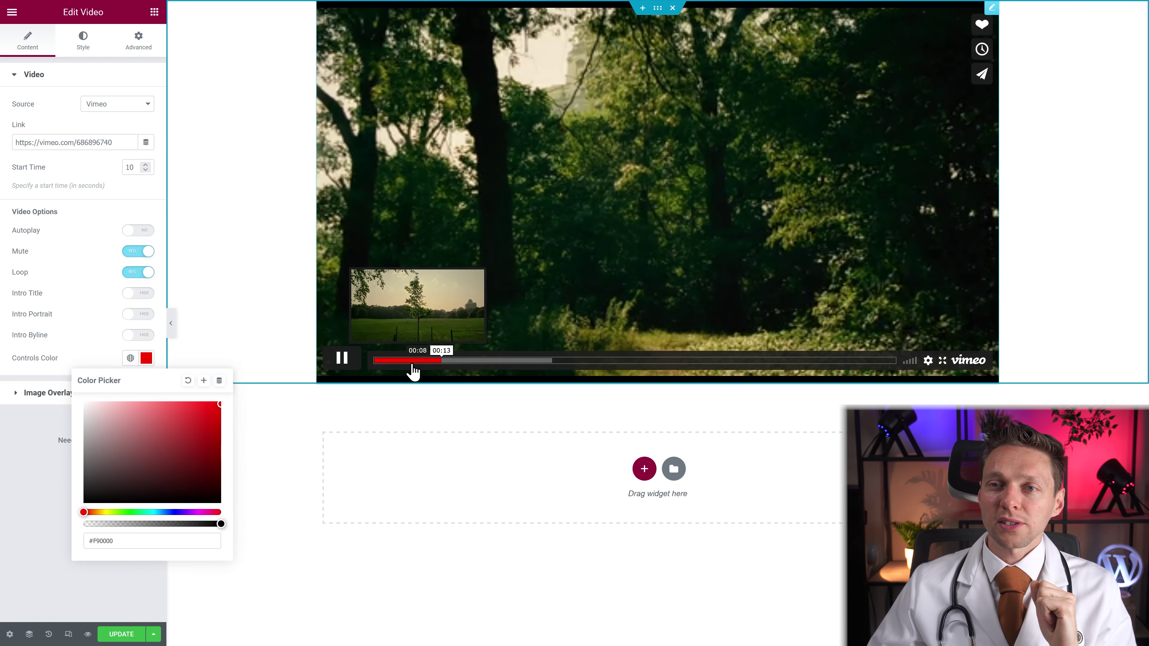
pyautogui.moveTo(113, 414); pyautogui.dragTo(84, 407)
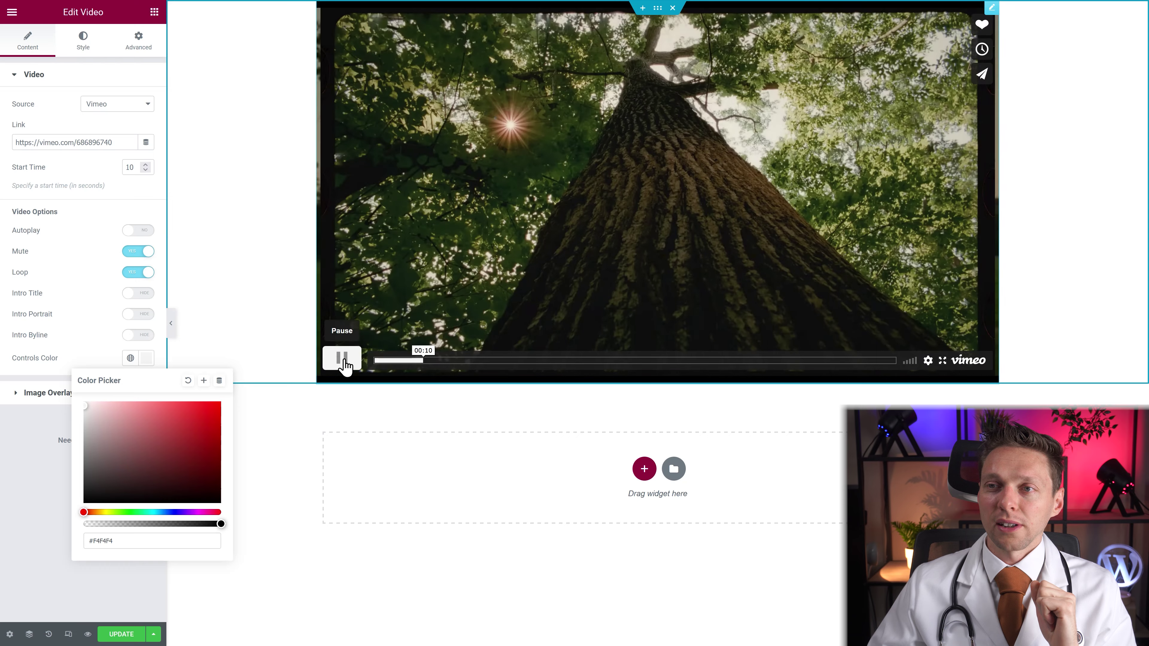
pyautogui.click(344, 360)
pyautogui.moveTo(202, 470); pyautogui.dragTo(239, 505)
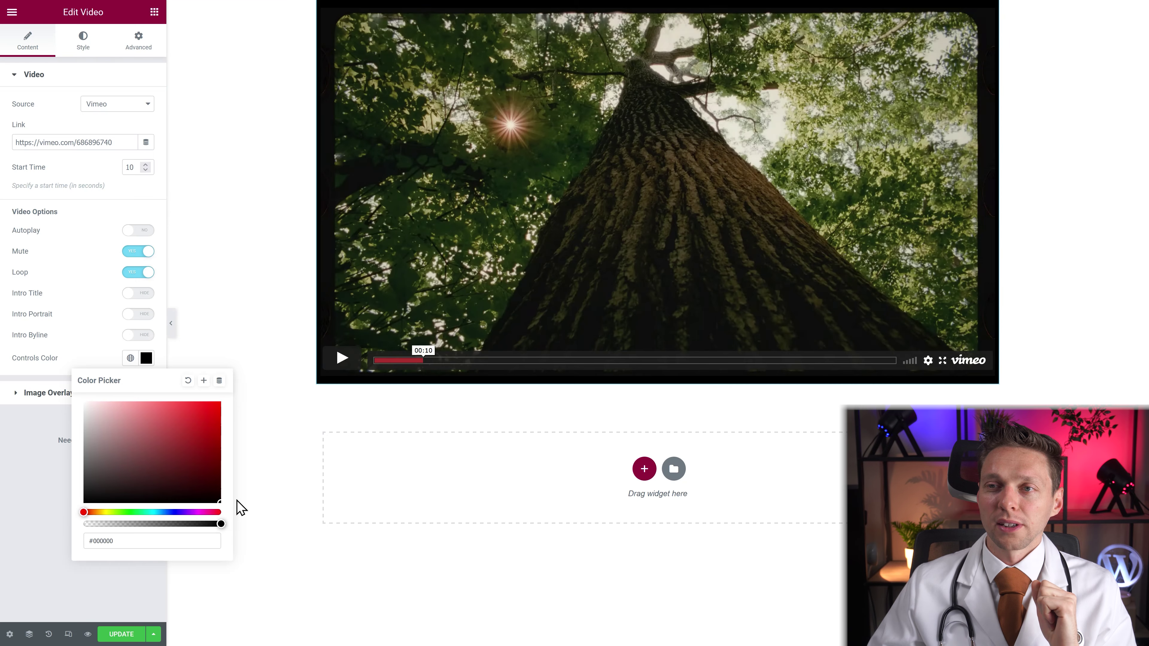
pyautogui.click(346, 364)
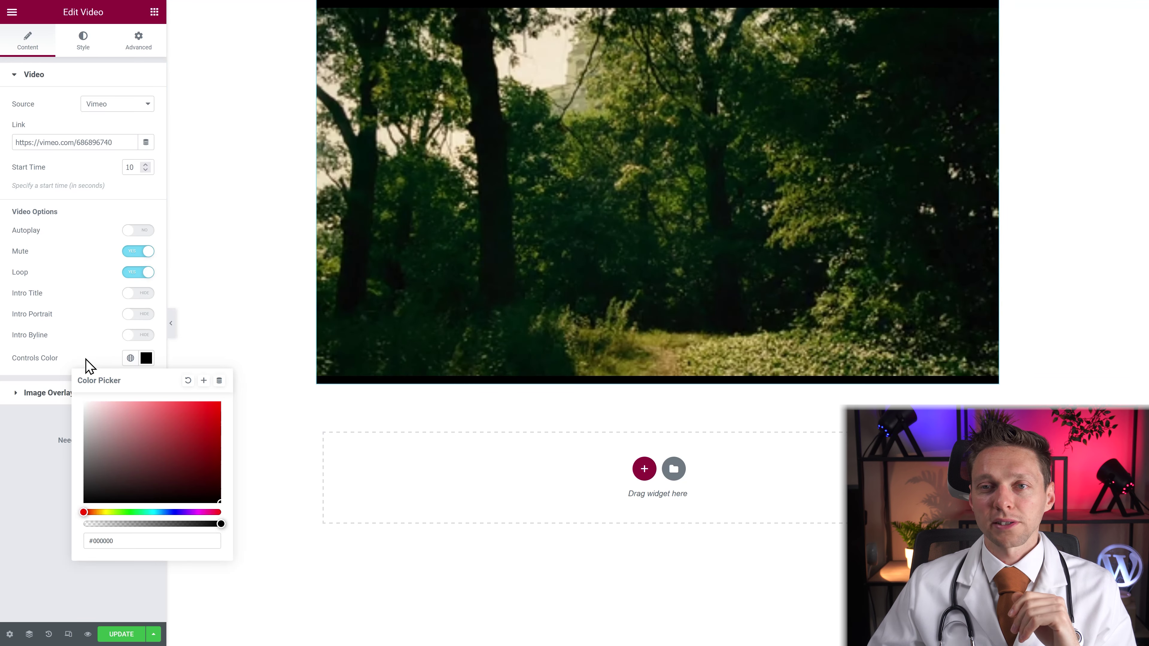
pyautogui.click(86, 364)
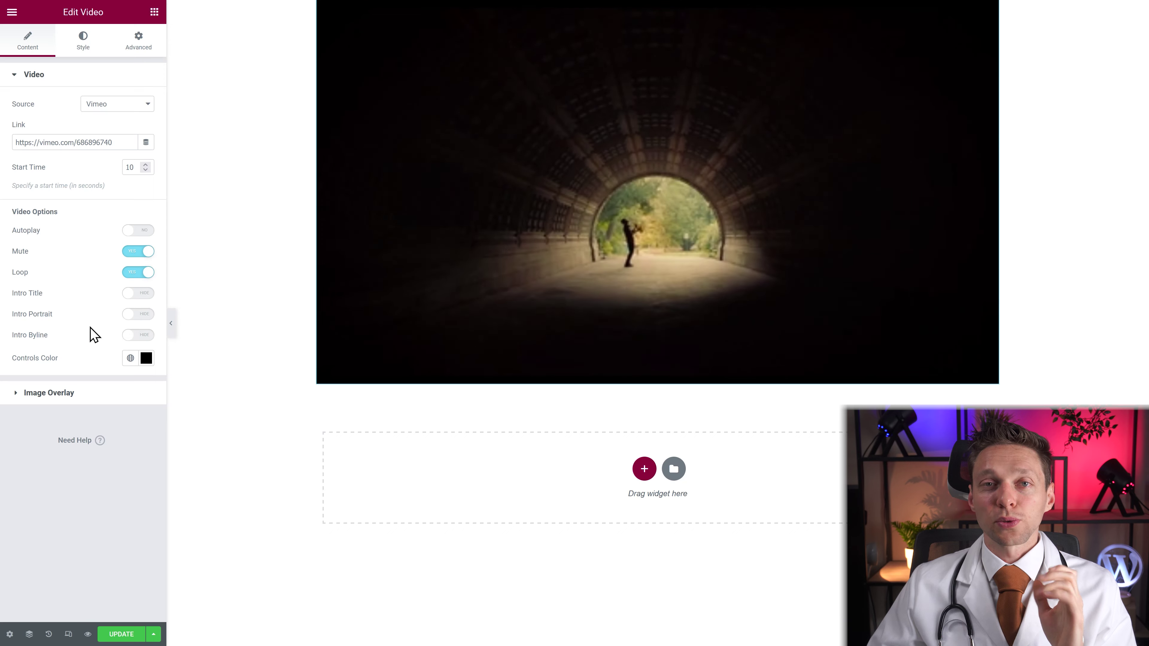
# Switch the video source to YouTube and turn on Modest Branding.
pyautogui.click(113, 107)
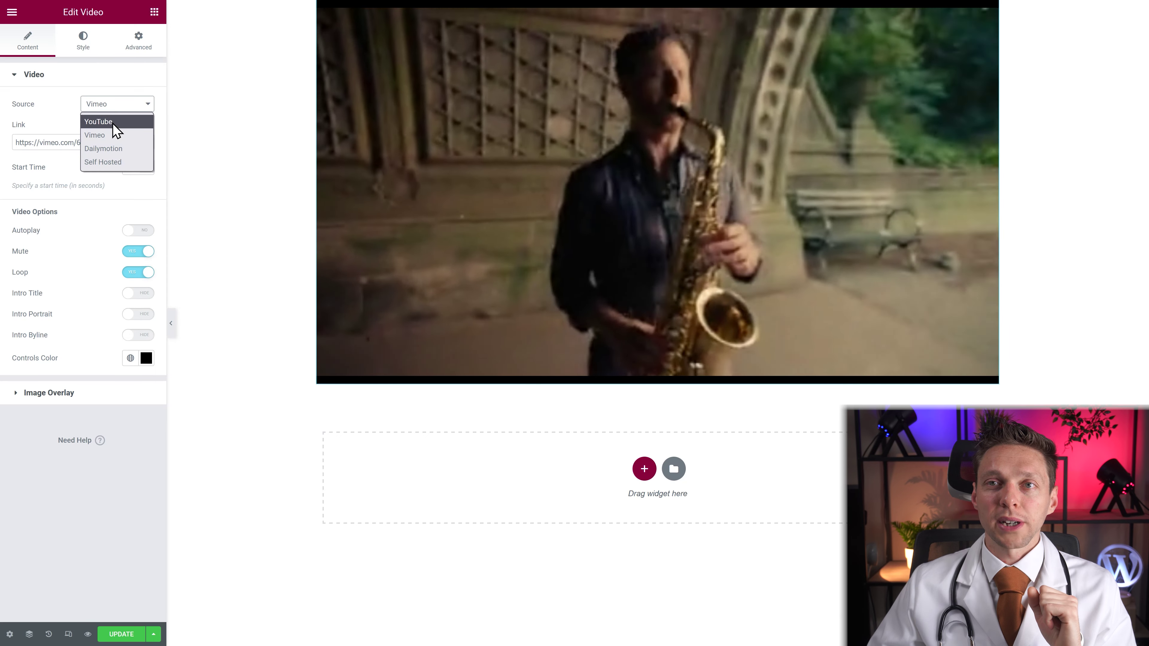
pyautogui.click(112, 122)
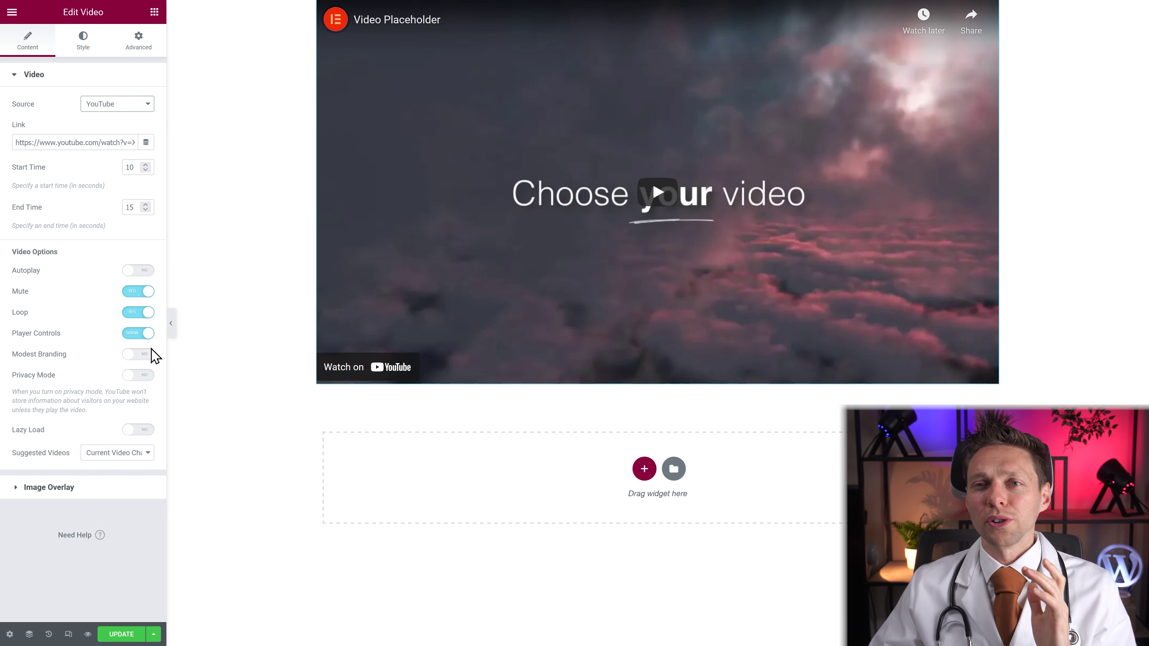
pyautogui.click(137, 355)
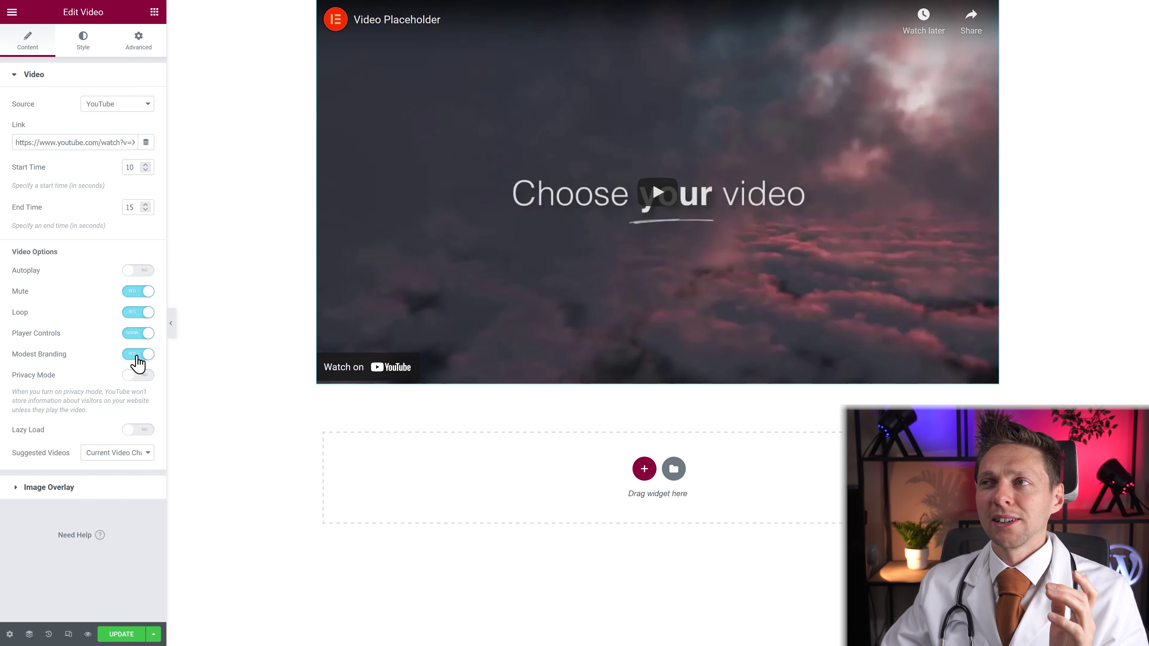
pyautogui.click(136, 356)
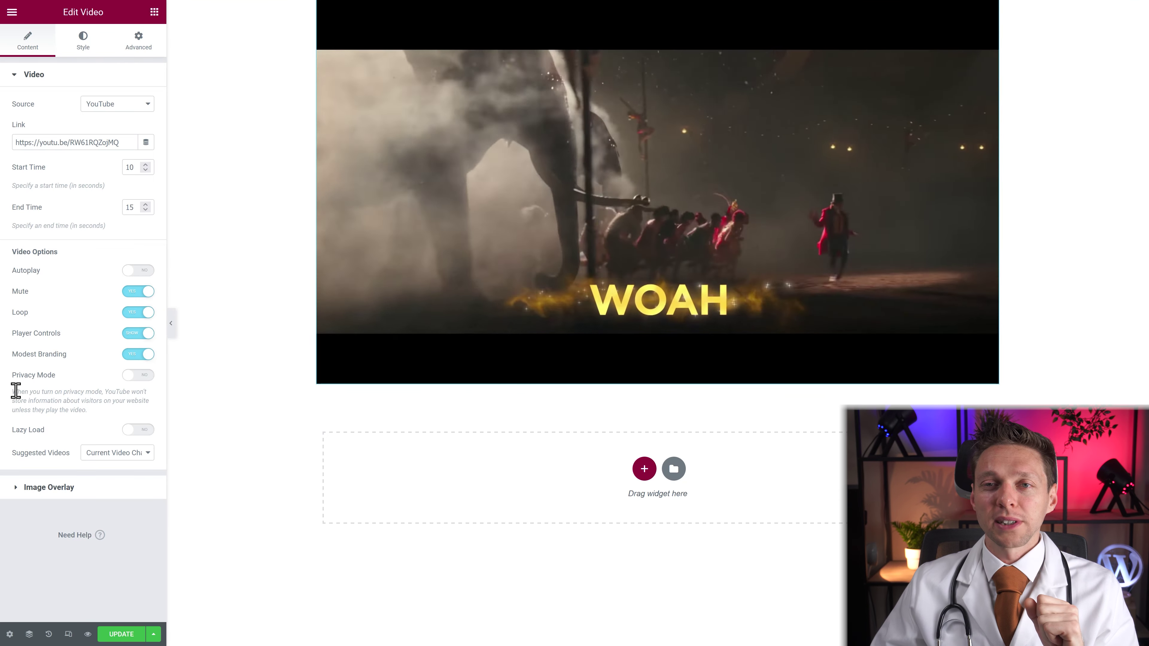
pyautogui.moveTo(28, 391); pyautogui.dragTo(57, 398)
pyautogui.click(56, 398)
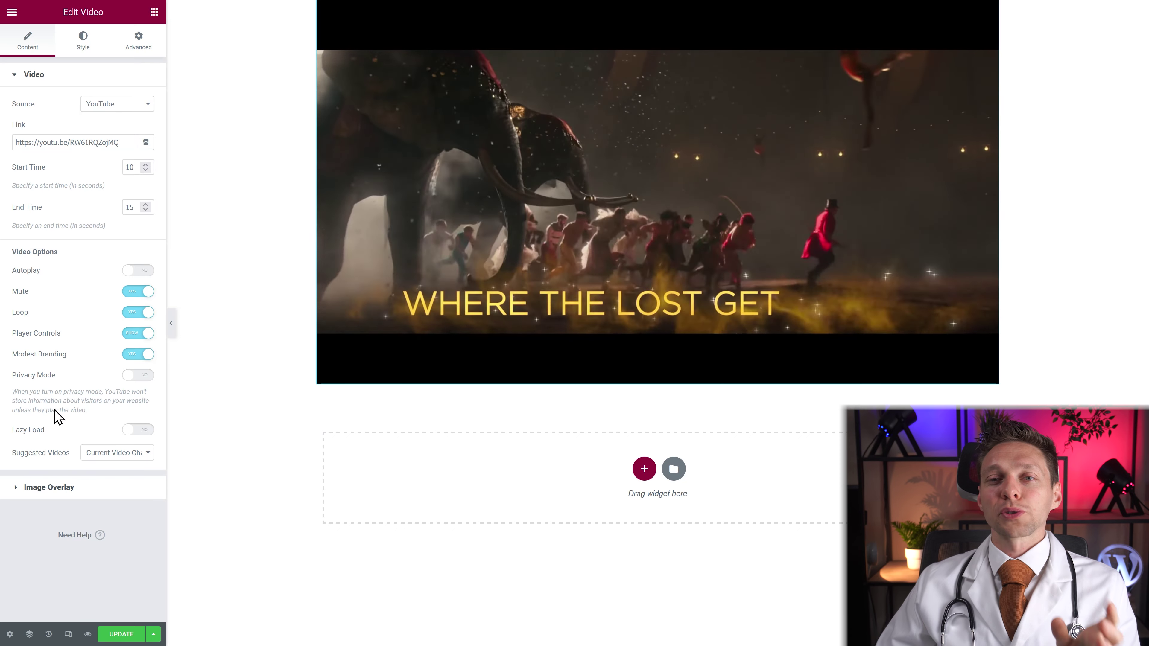
# Enable Lazy Load, set Suggested Videos to Any Video, and play the YouTube preview.
pyautogui.click(139, 431)
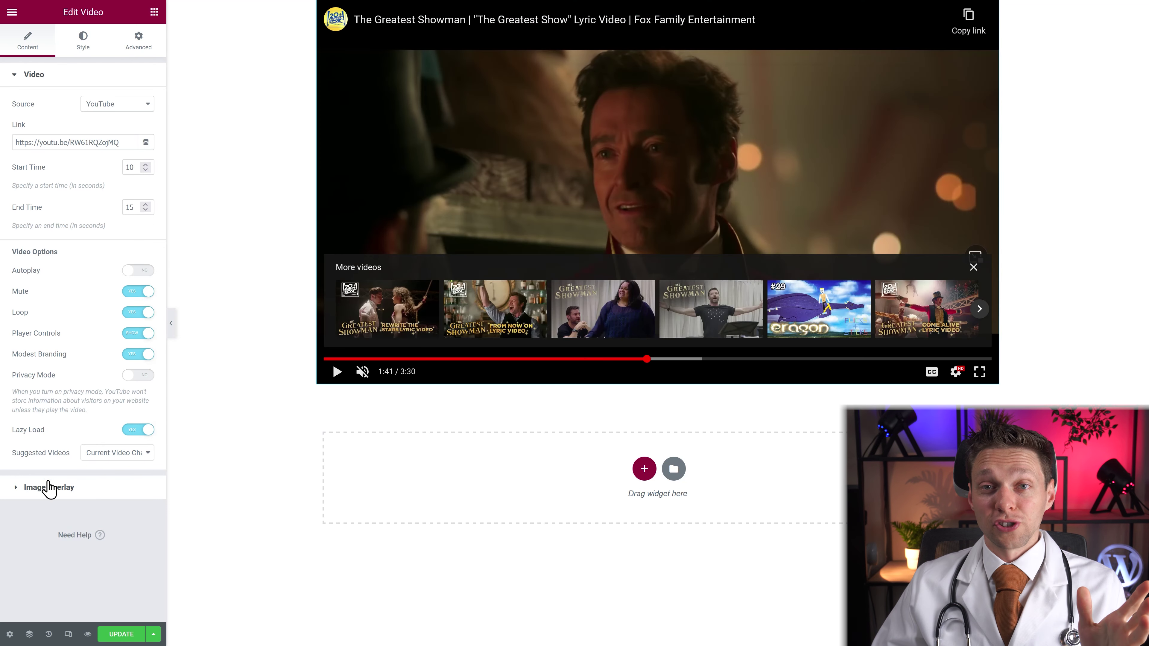
pyautogui.click(117, 453)
pyautogui.click(119, 466)
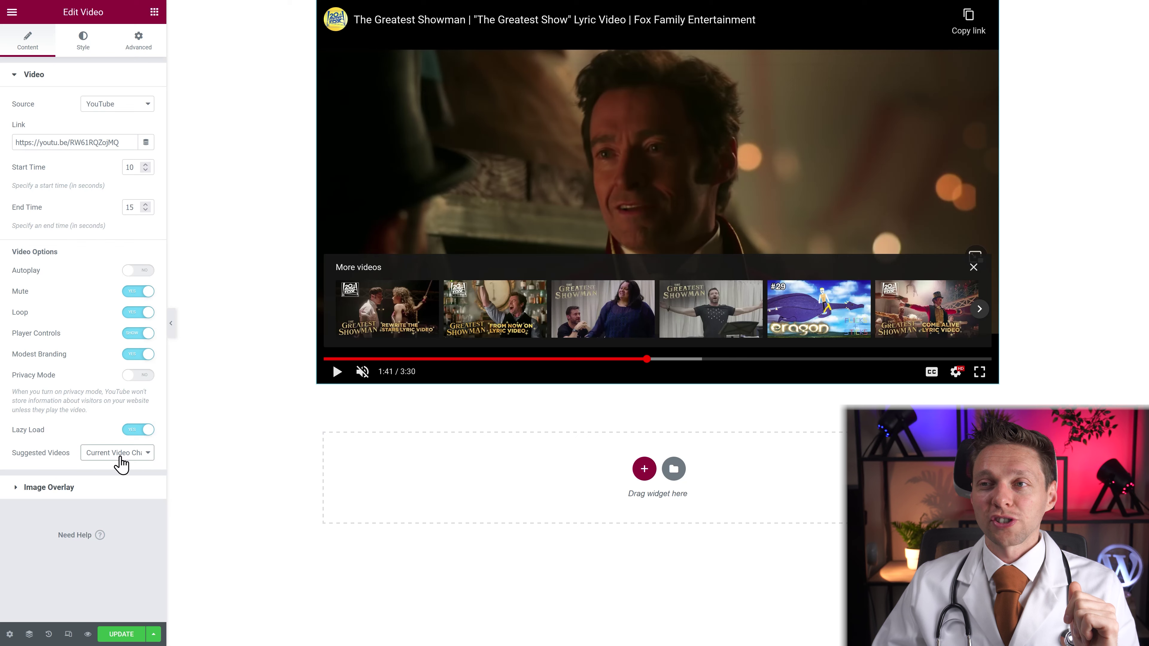
pyautogui.click(90, 461)
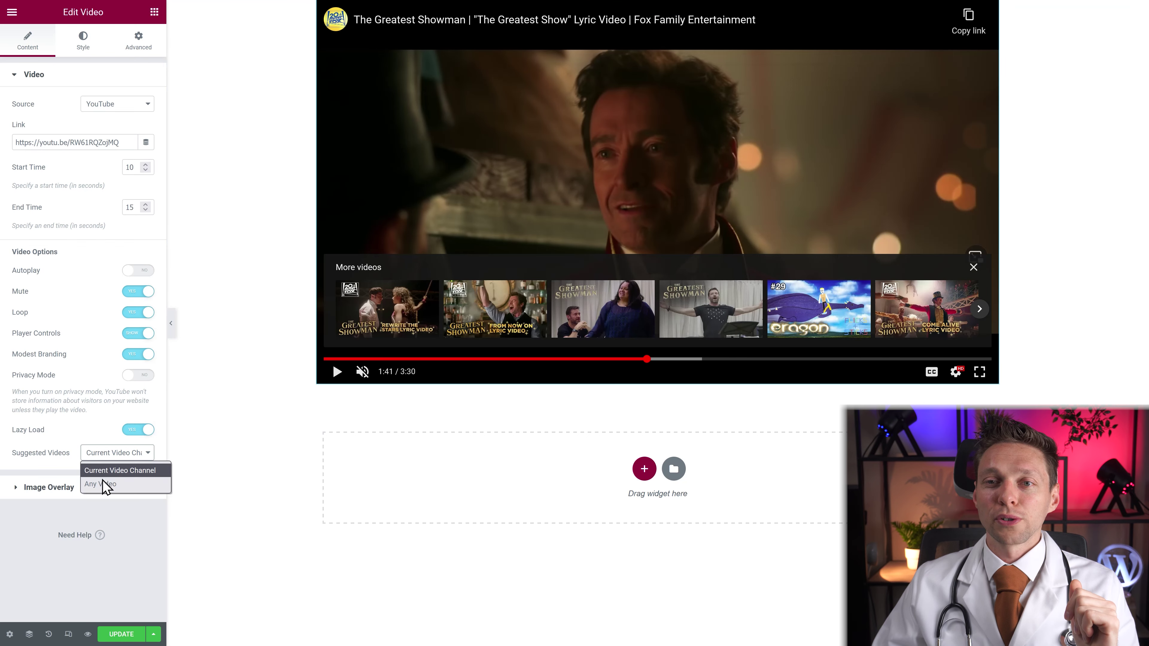
pyautogui.click(102, 482)
pyautogui.click(677, 206)
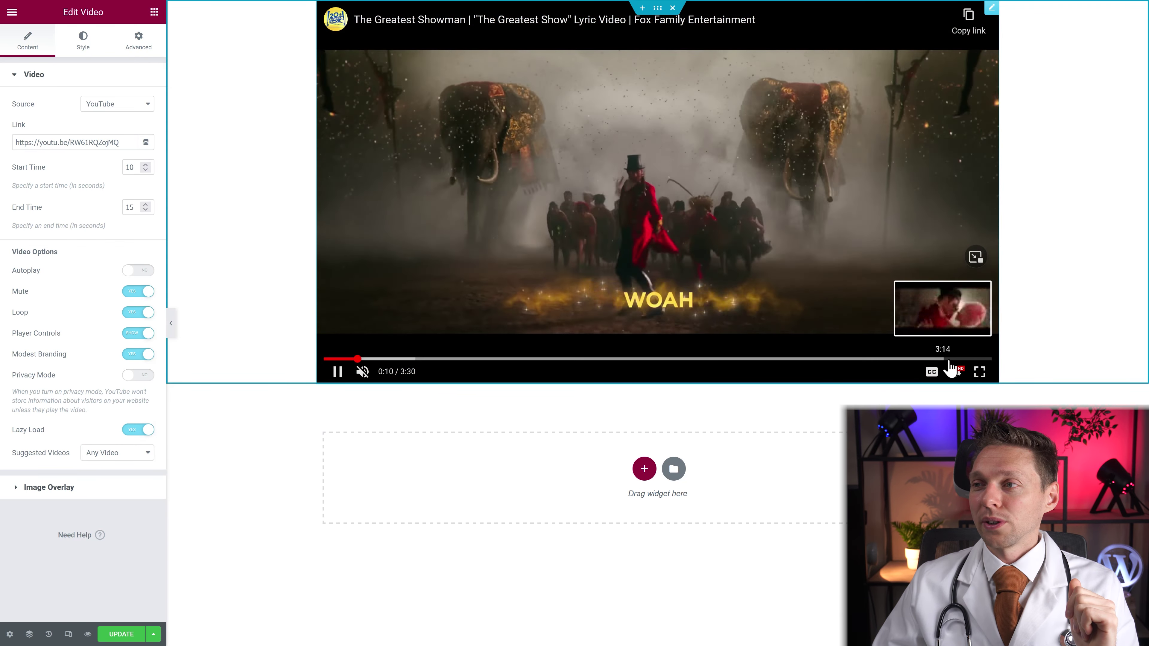
pyautogui.click(948, 359)
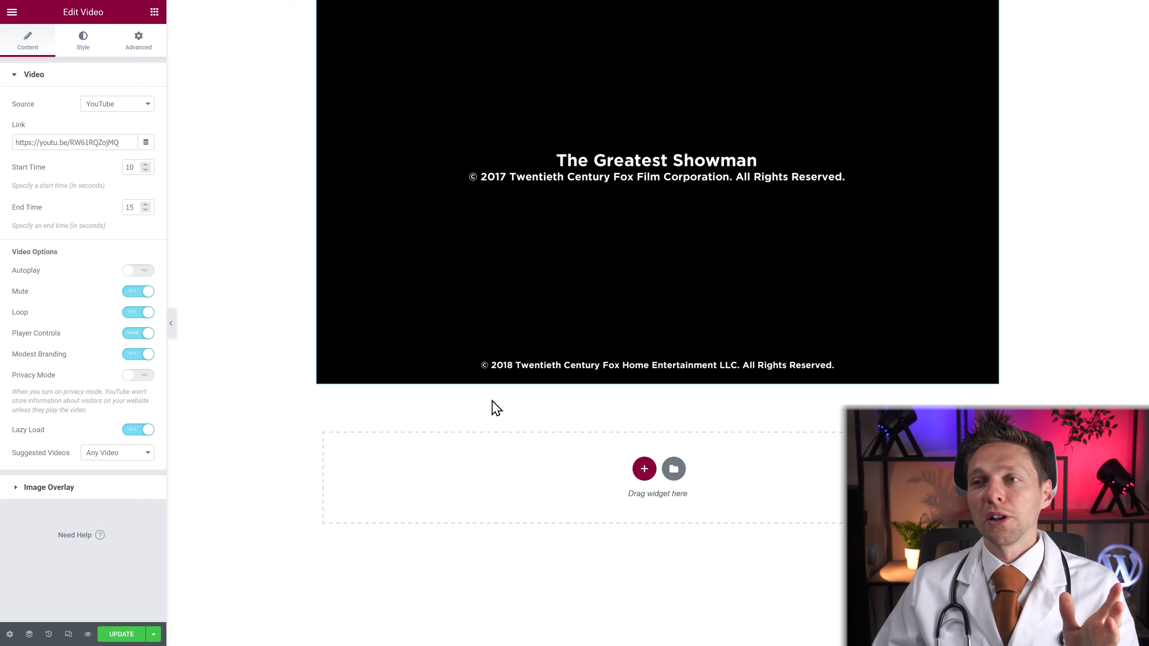
pyautogui.click(111, 103)
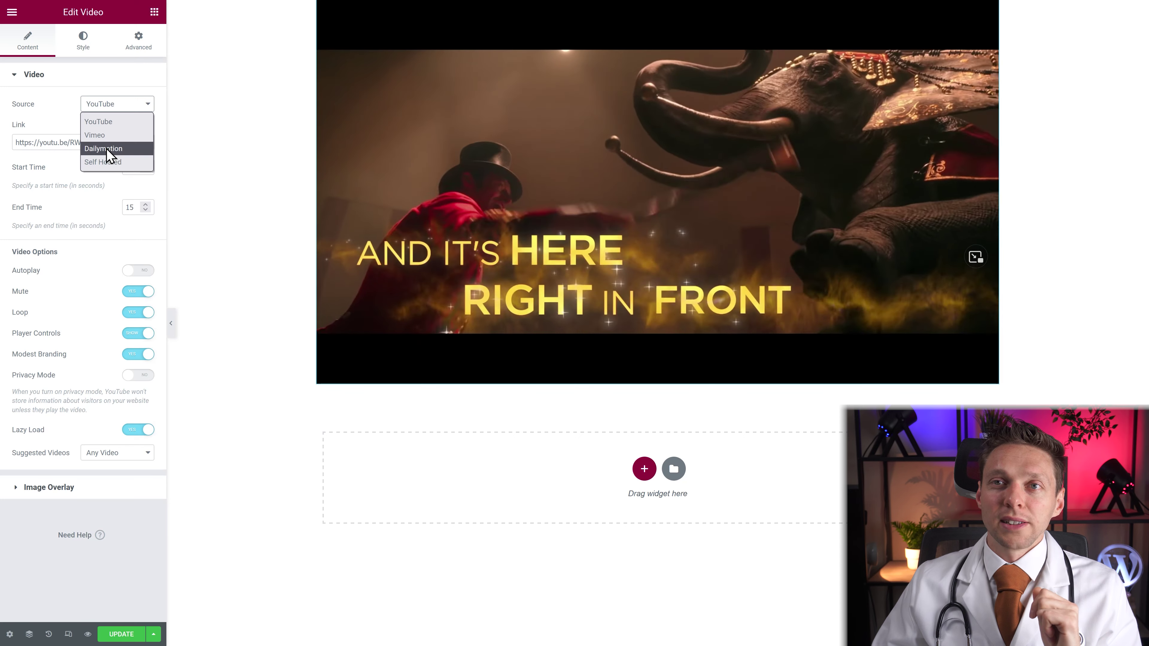
# Switch the source to Dailymotion and toggle Video Info, Logo and Player Controls, ending with all hidden.
pyautogui.click(110, 148)
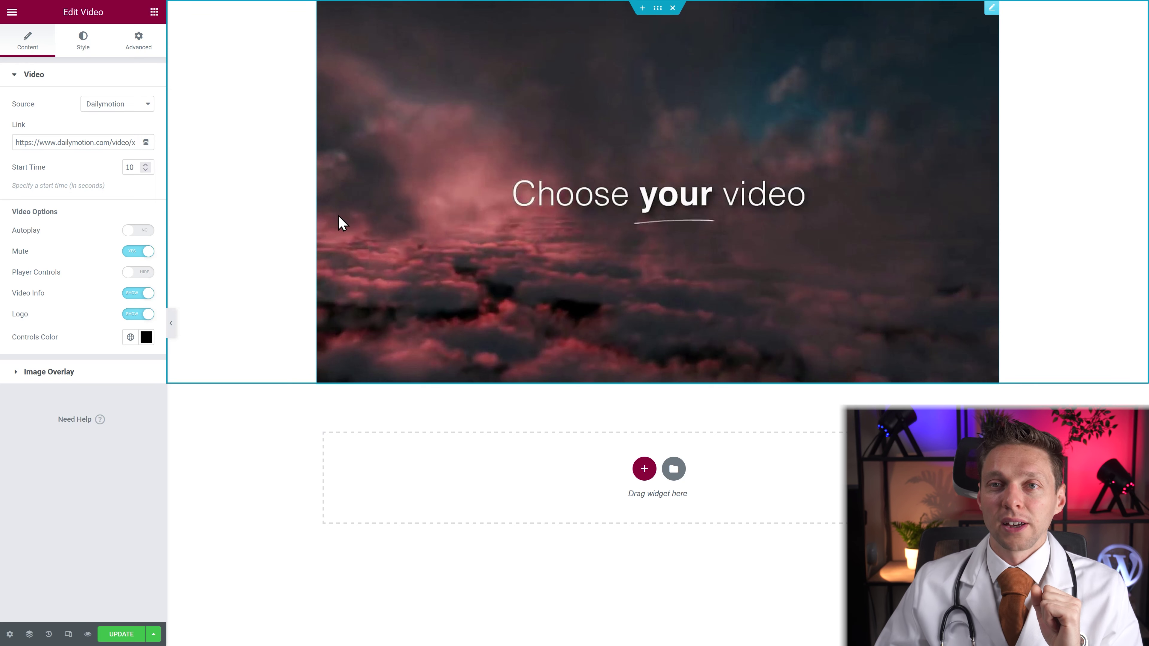
pyautogui.click(139, 293)
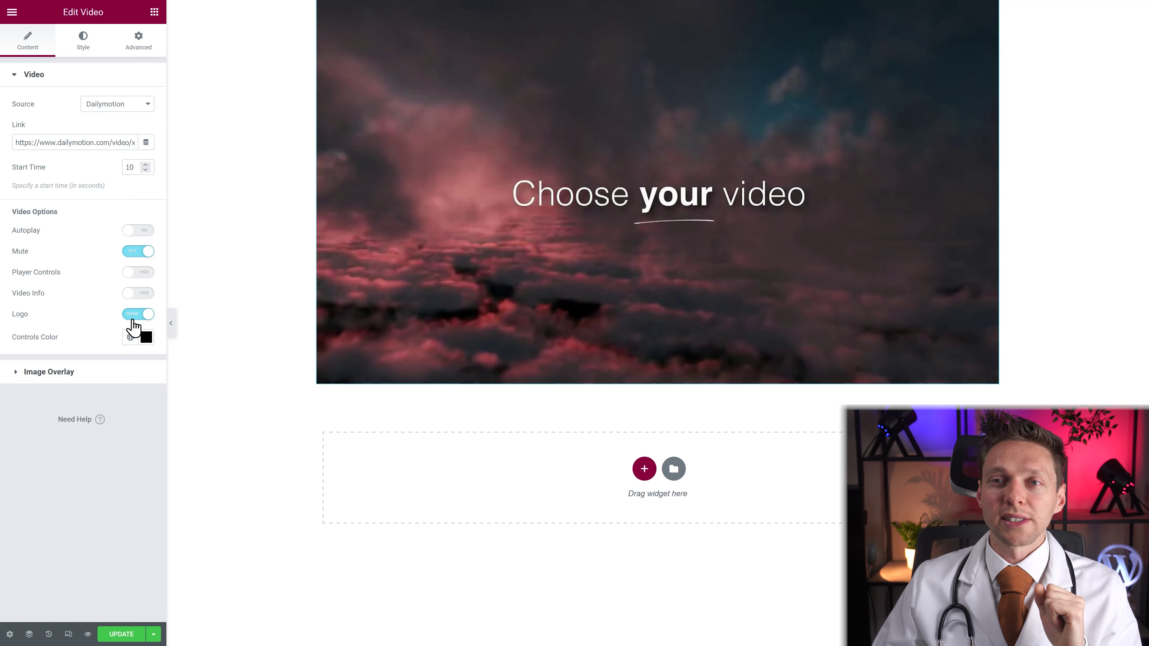
pyautogui.click(135, 316)
pyautogui.click(140, 273)
pyautogui.click(141, 294)
pyautogui.click(141, 315)
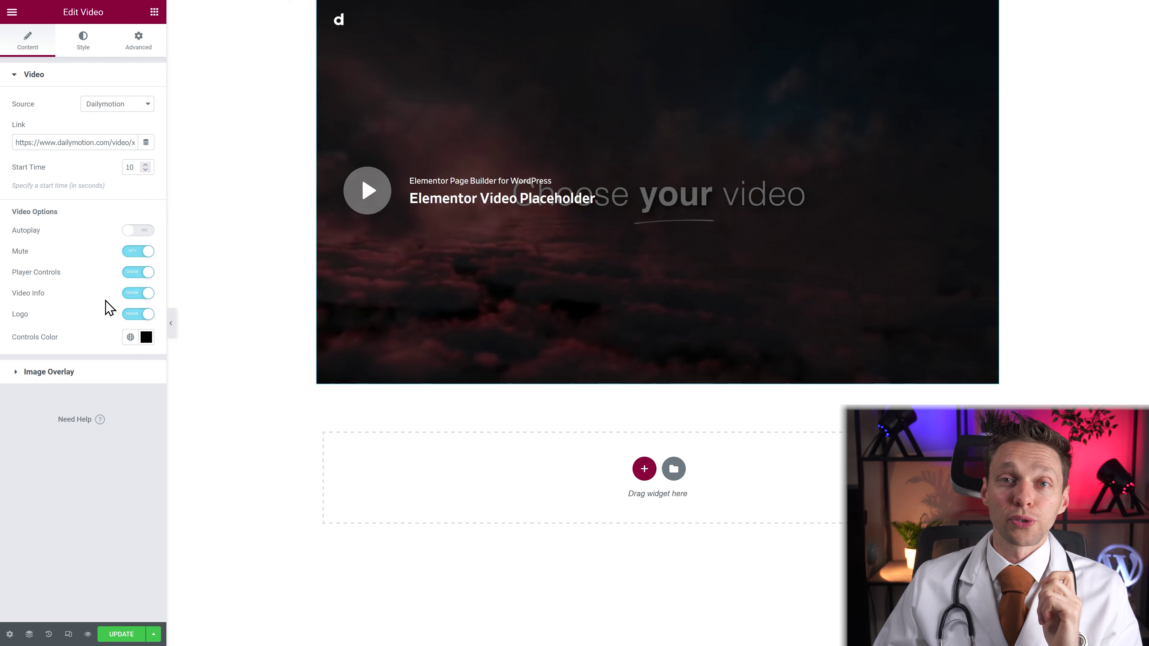
pyautogui.click(139, 294)
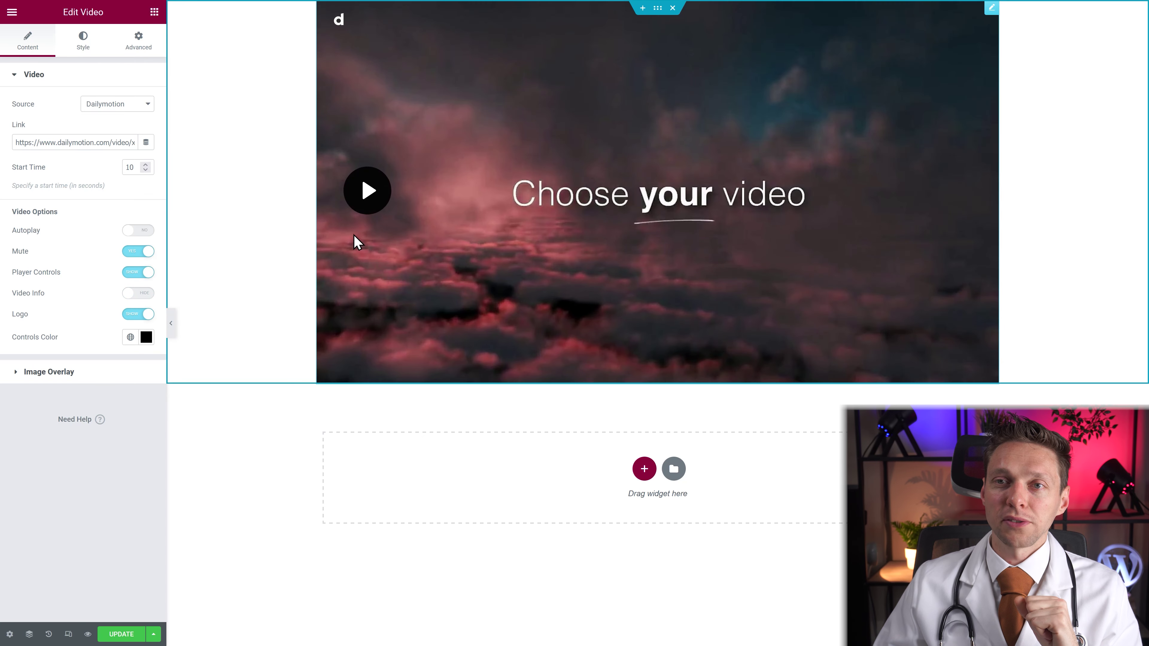
pyautogui.click(141, 316)
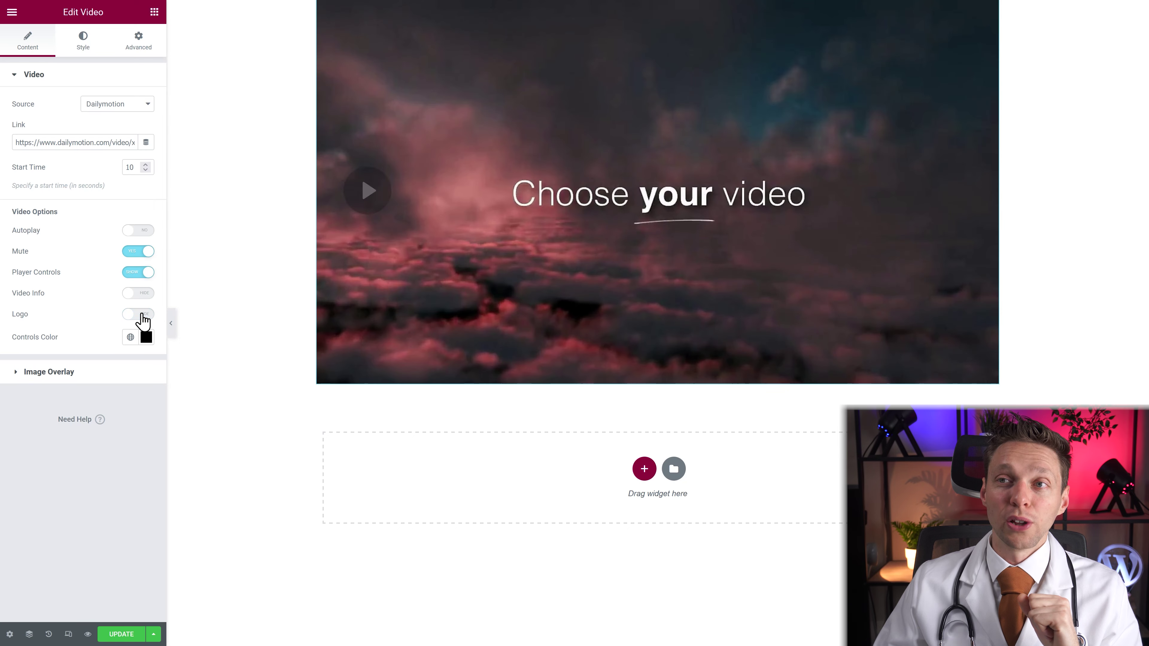
pyautogui.click(138, 274)
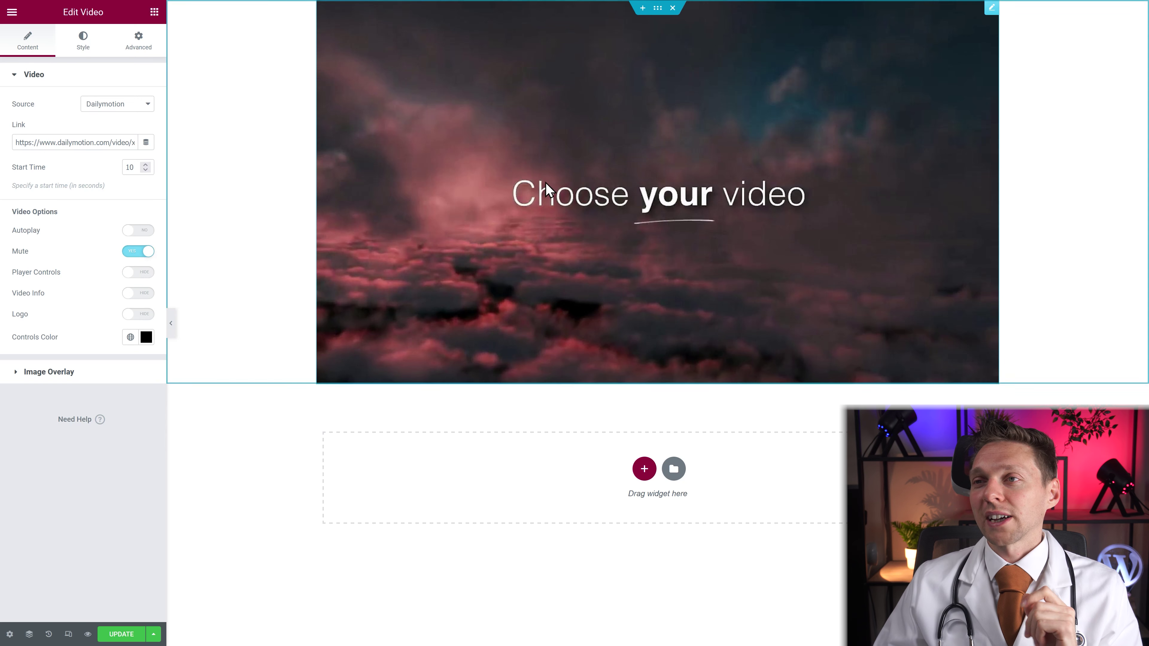
pyautogui.click(149, 107)
# Switch to the self-hosted city video, preview the page, then try Dailymotion with player controls shown.
pyautogui.click(117, 163)
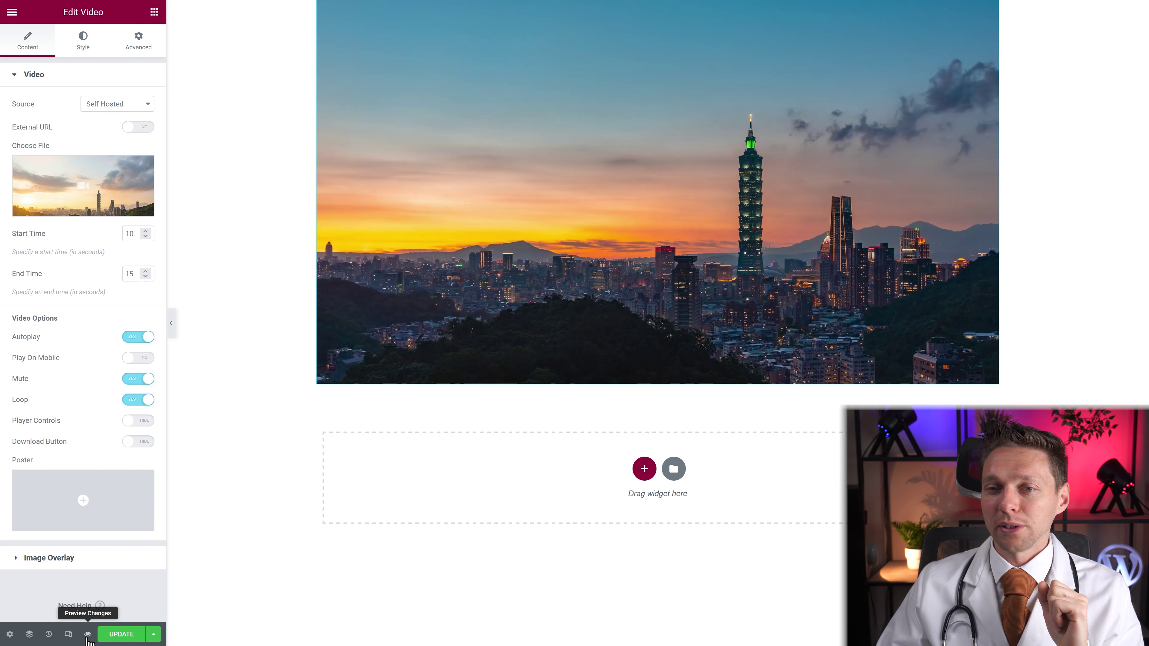
pyautogui.click(96, 633)
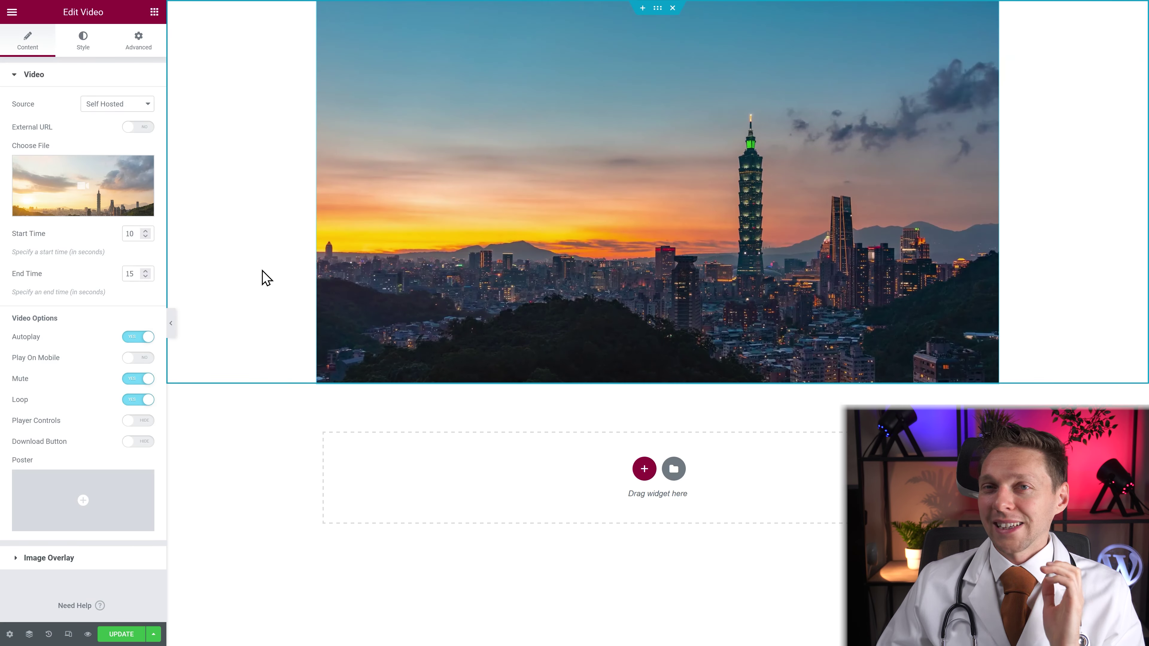
pyautogui.click(149, 105)
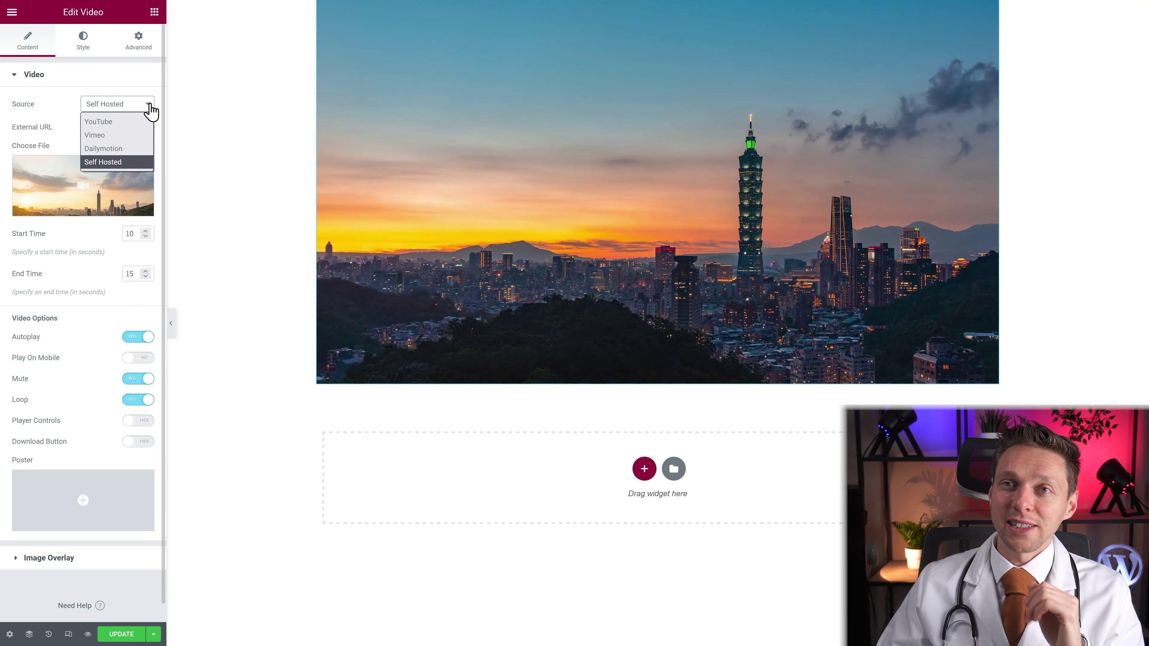
pyautogui.click(112, 150)
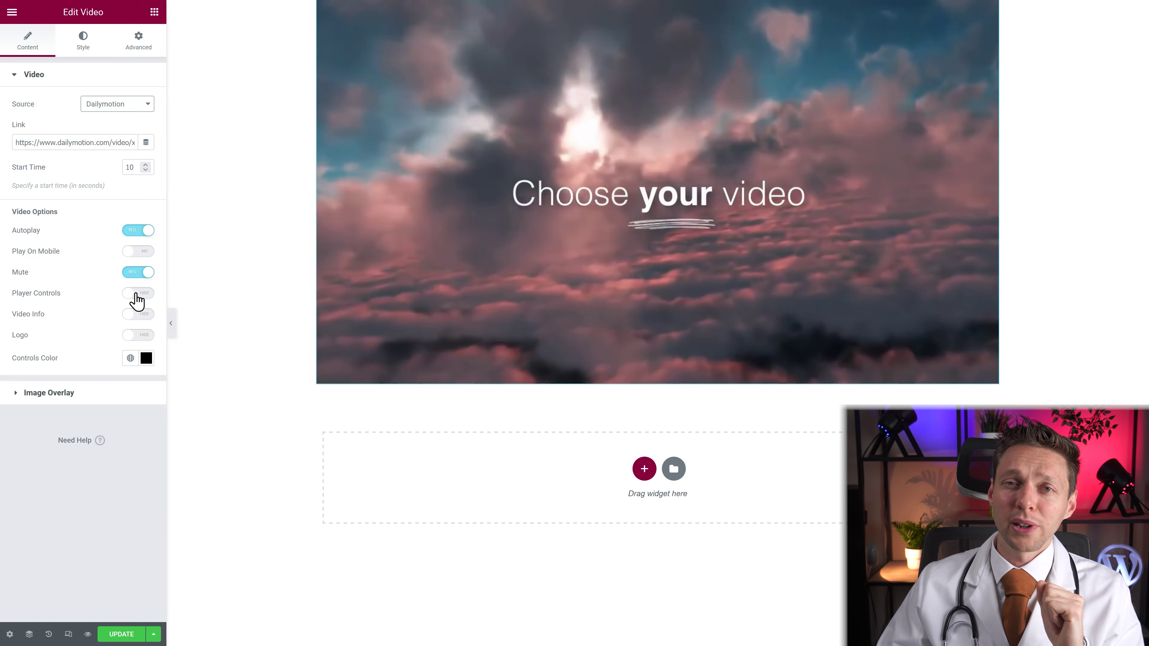
pyautogui.click(138, 295)
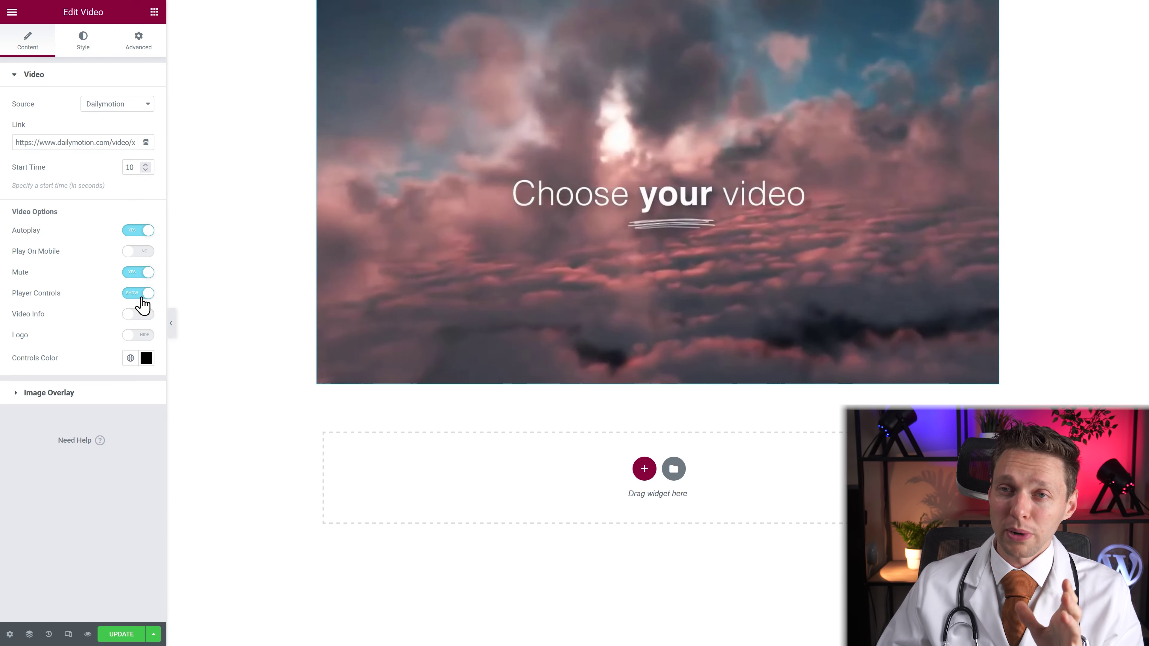
# Return to the self-hosted city video and toggle its Player Controls off and back on.
pyautogui.click(147, 105)
pyautogui.click(117, 162)
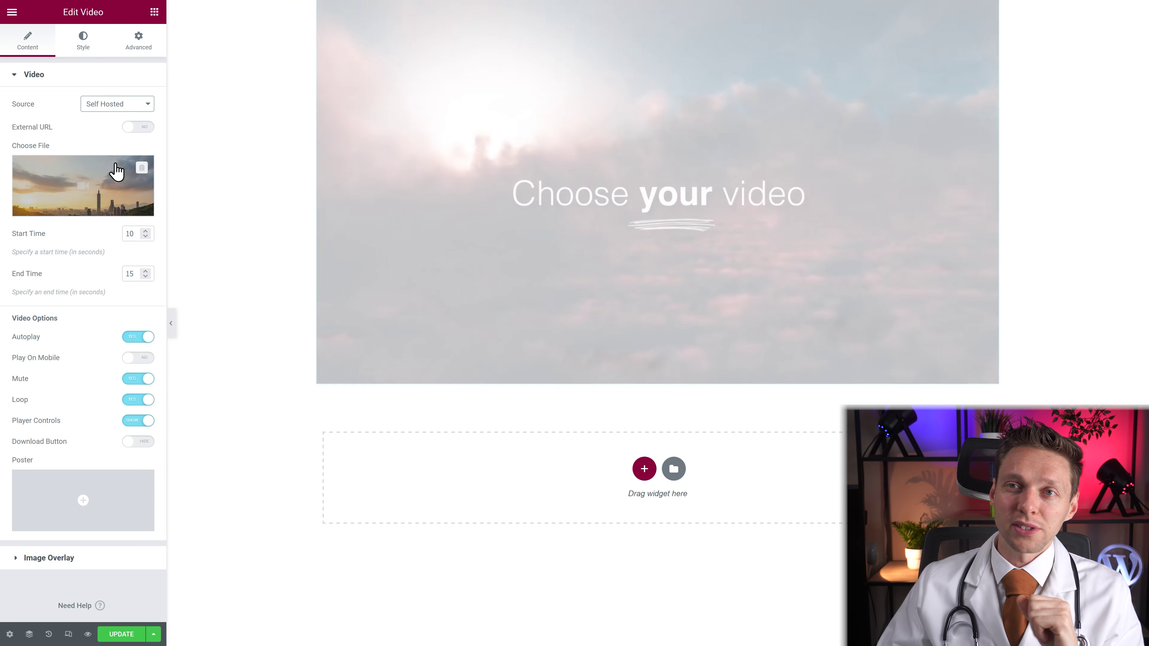
pyautogui.moveTo(423, 334)
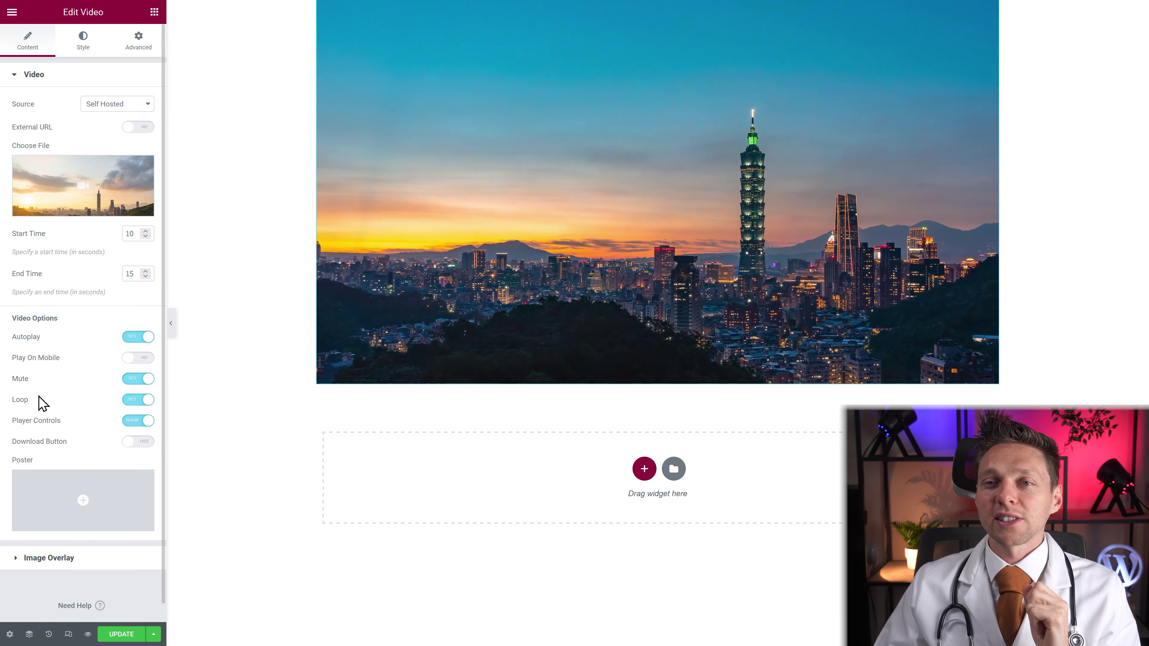
pyautogui.click(142, 422)
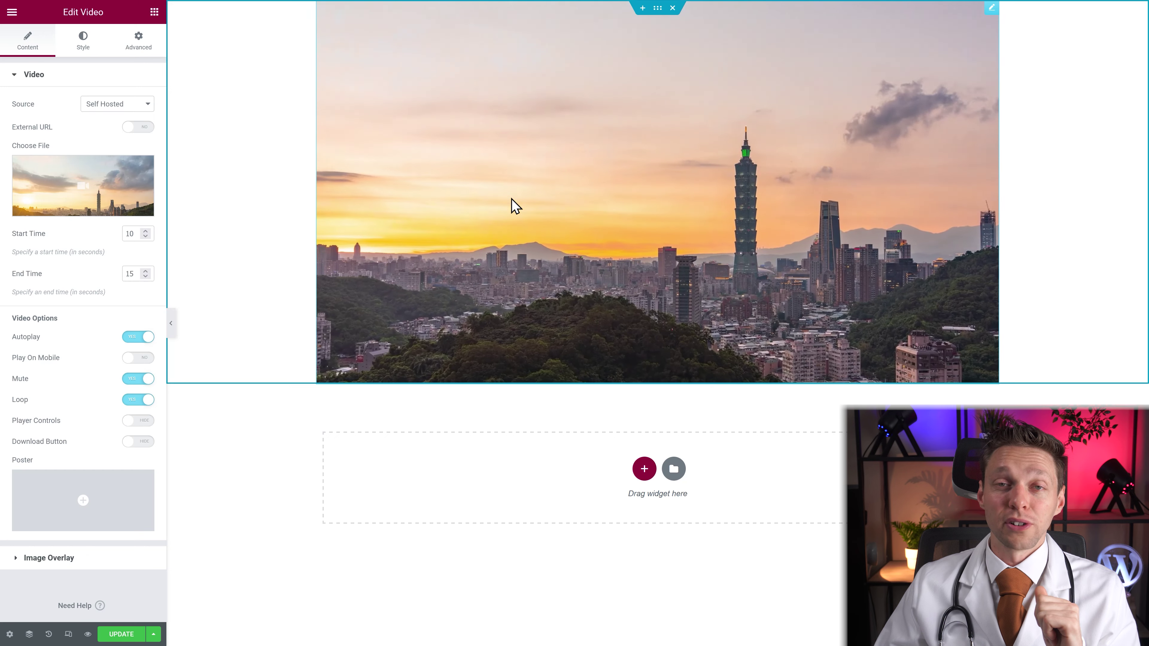
pyautogui.click(138, 422)
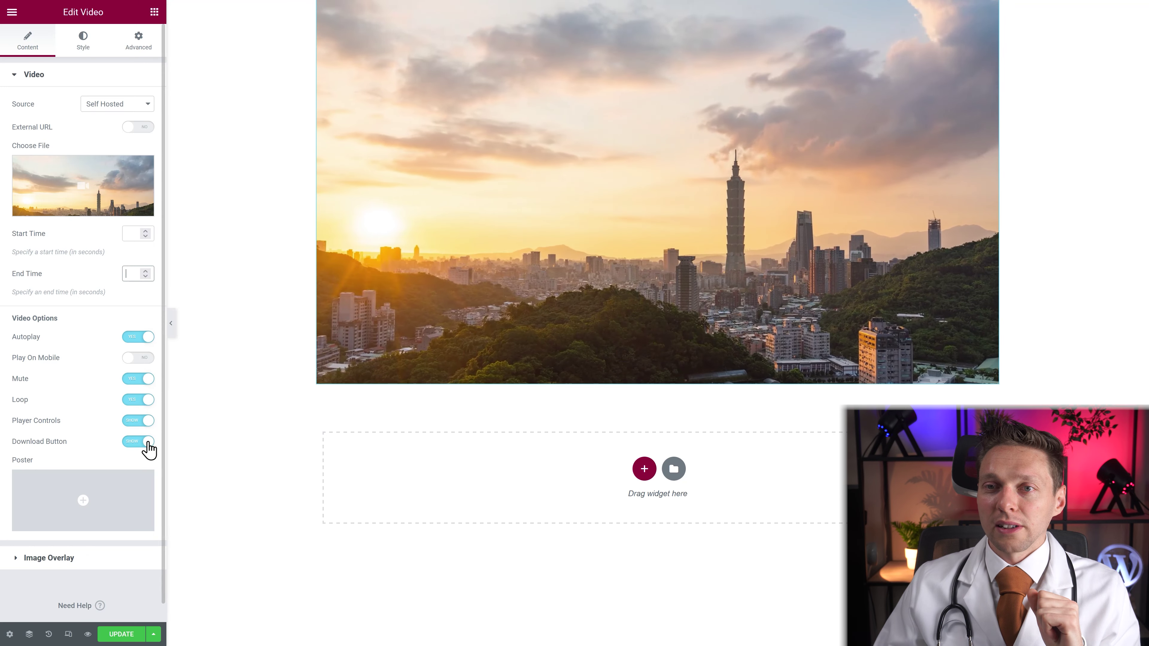
pyautogui.click(140, 443)
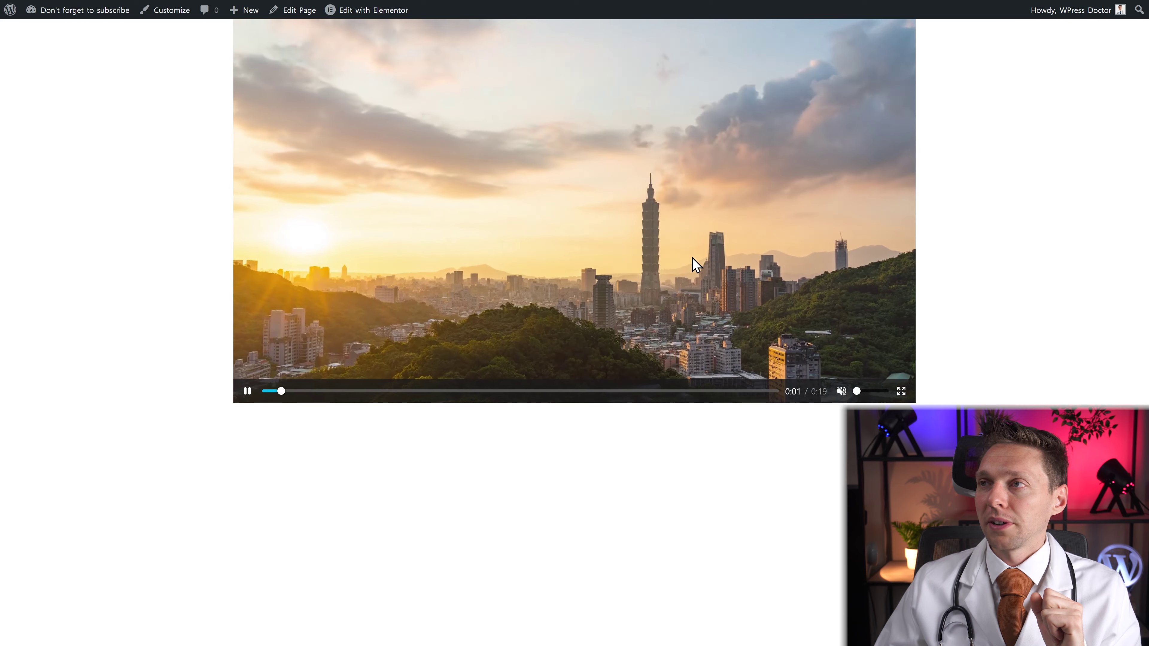
pyautogui.rightClick(632, 217)
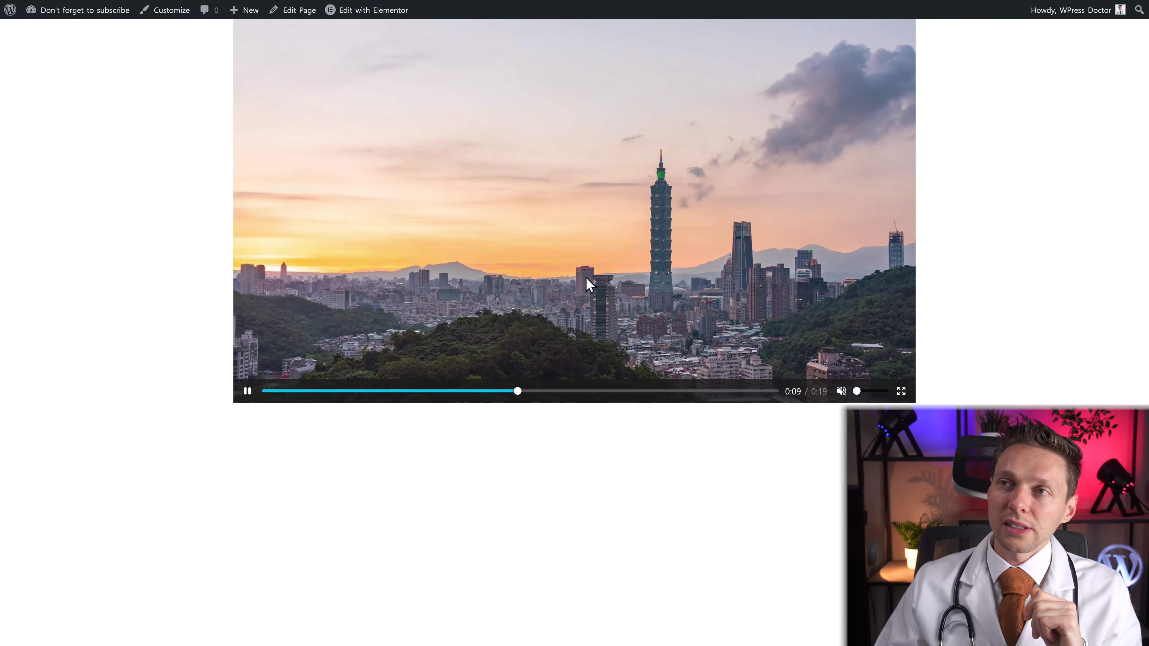
pyautogui.rightClick(498, 195)
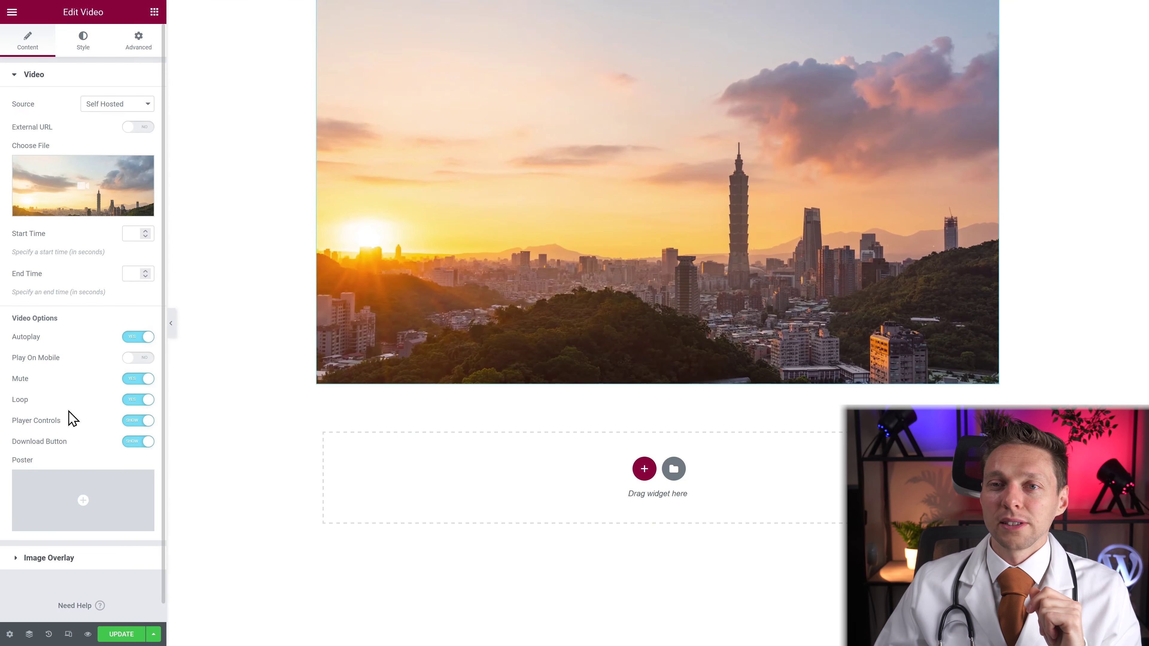
pyautogui.click(137, 442)
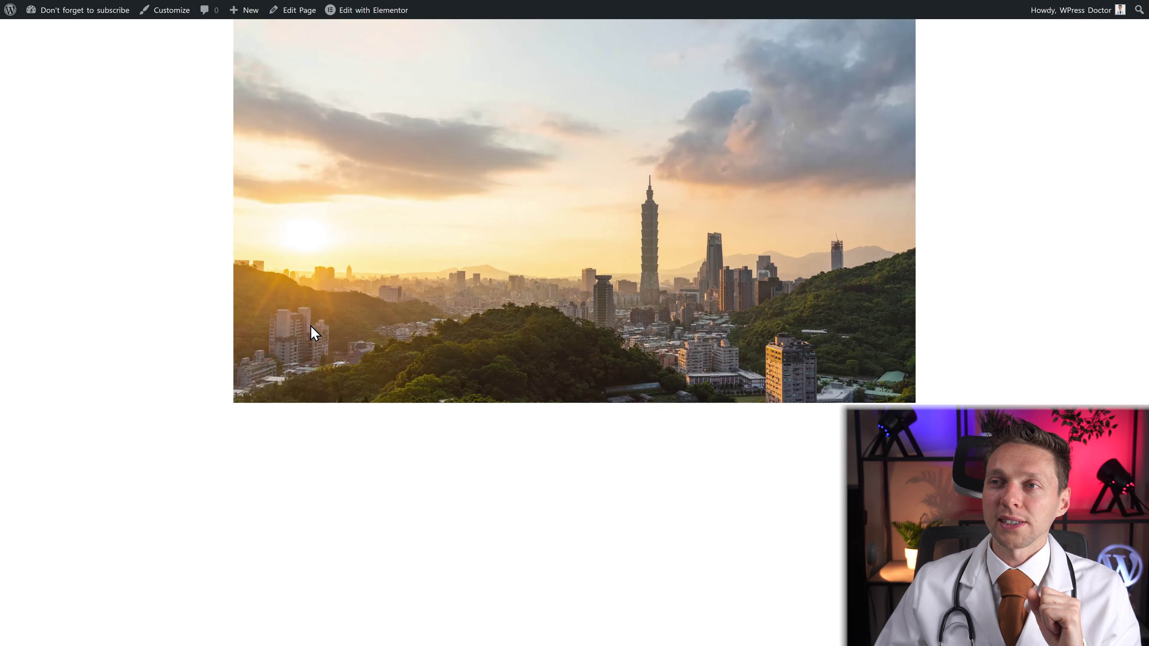
pyautogui.rightClick(547, 215)
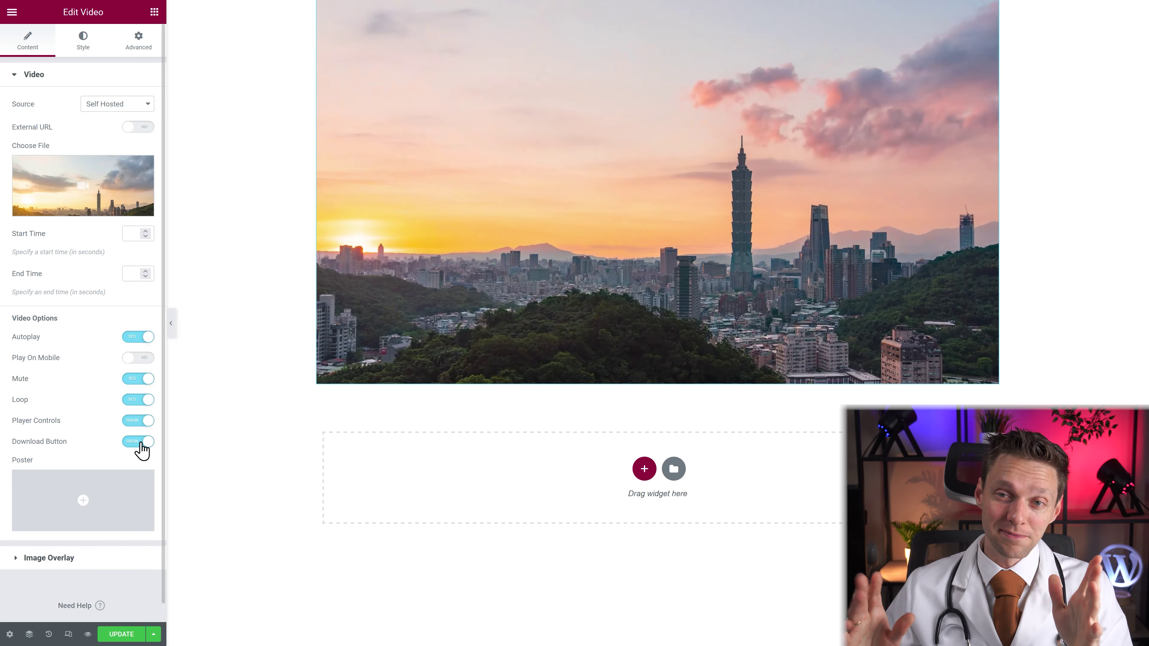
# Set the Gym-women photo as the video poster, turn Autoplay off, and test playback.
pyautogui.moveTo(95, 516)
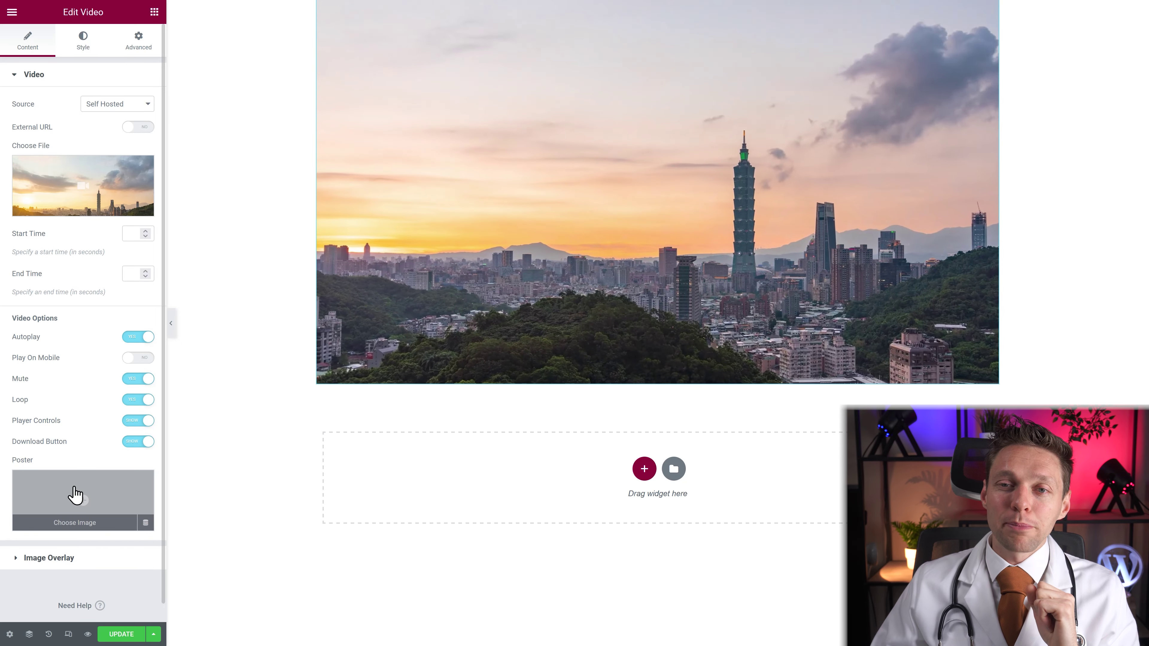
pyautogui.click(89, 501)
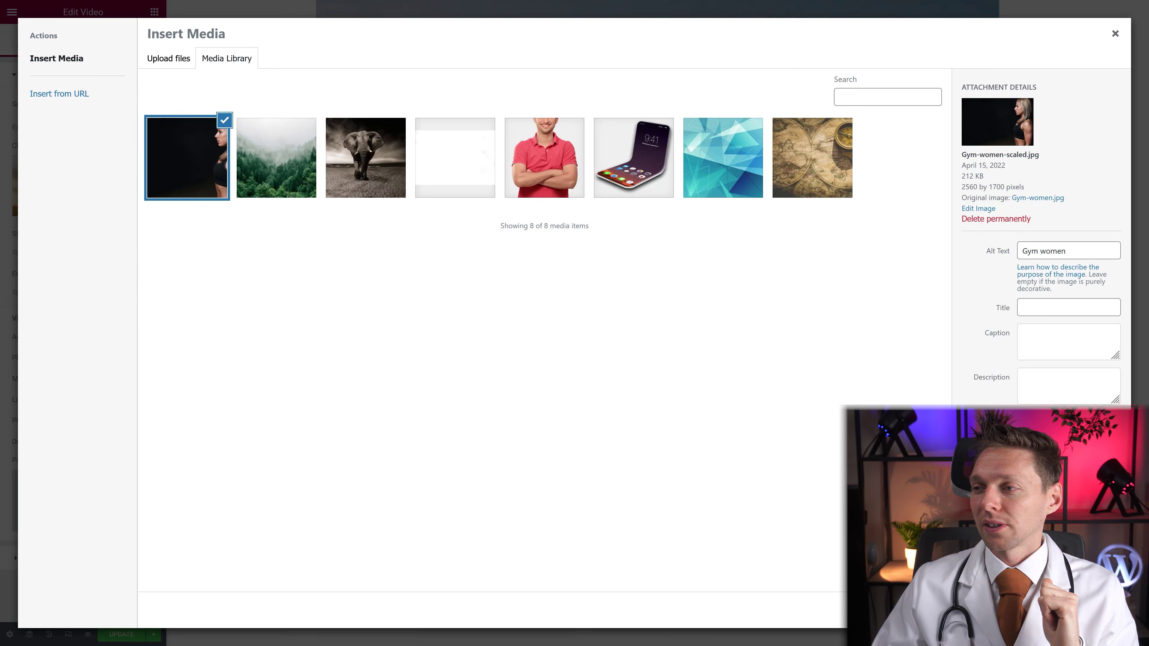
pyautogui.click(1099, 611)
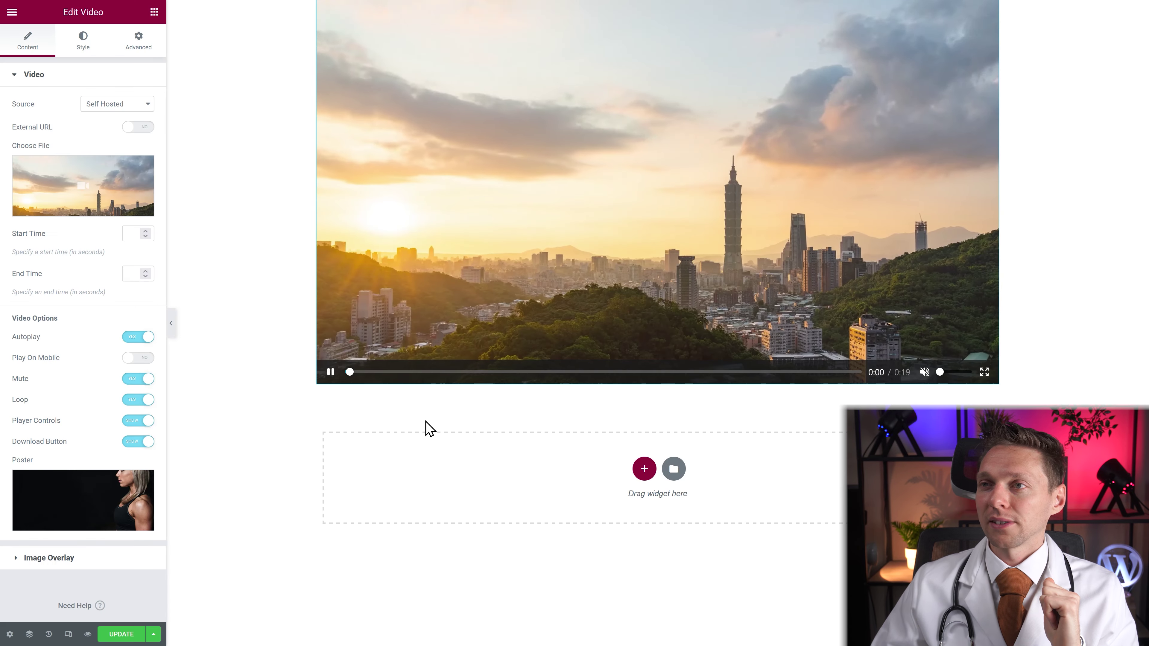
pyautogui.click(140, 337)
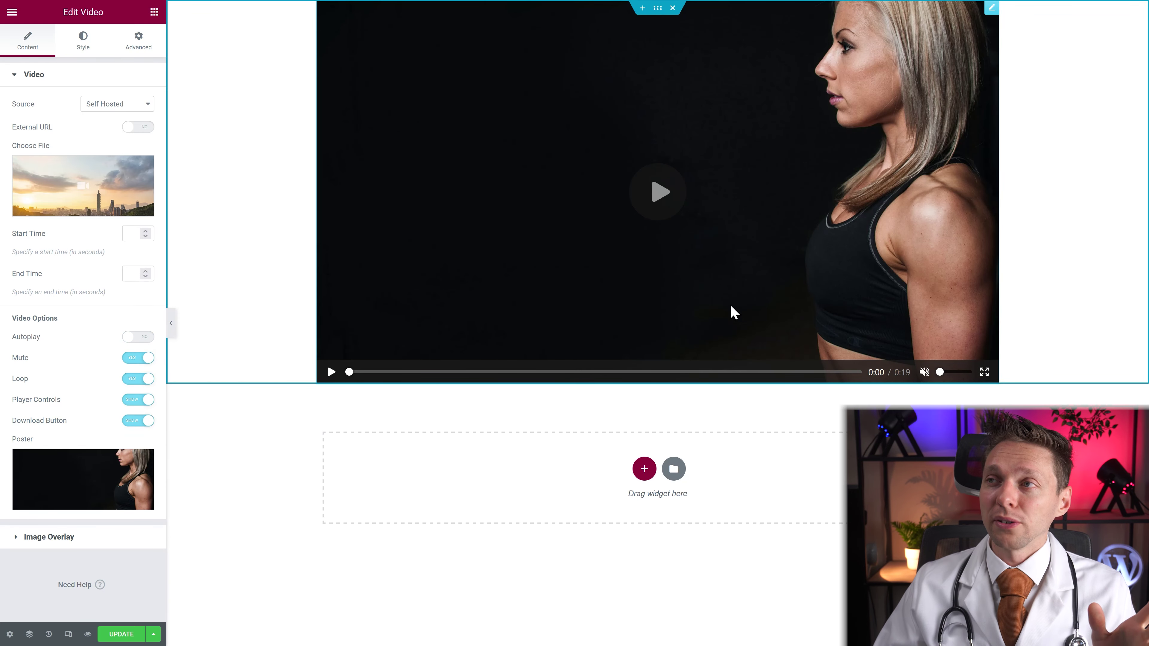
pyautogui.click(657, 194)
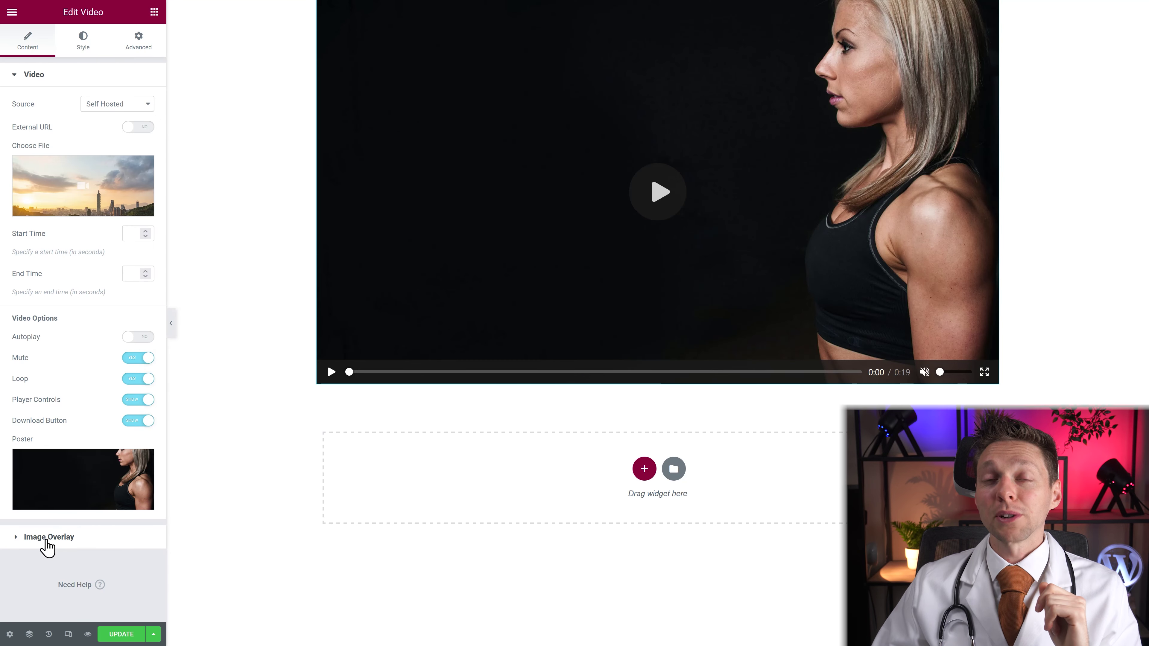
pyautogui.click(48, 537)
pyautogui.click(138, 131)
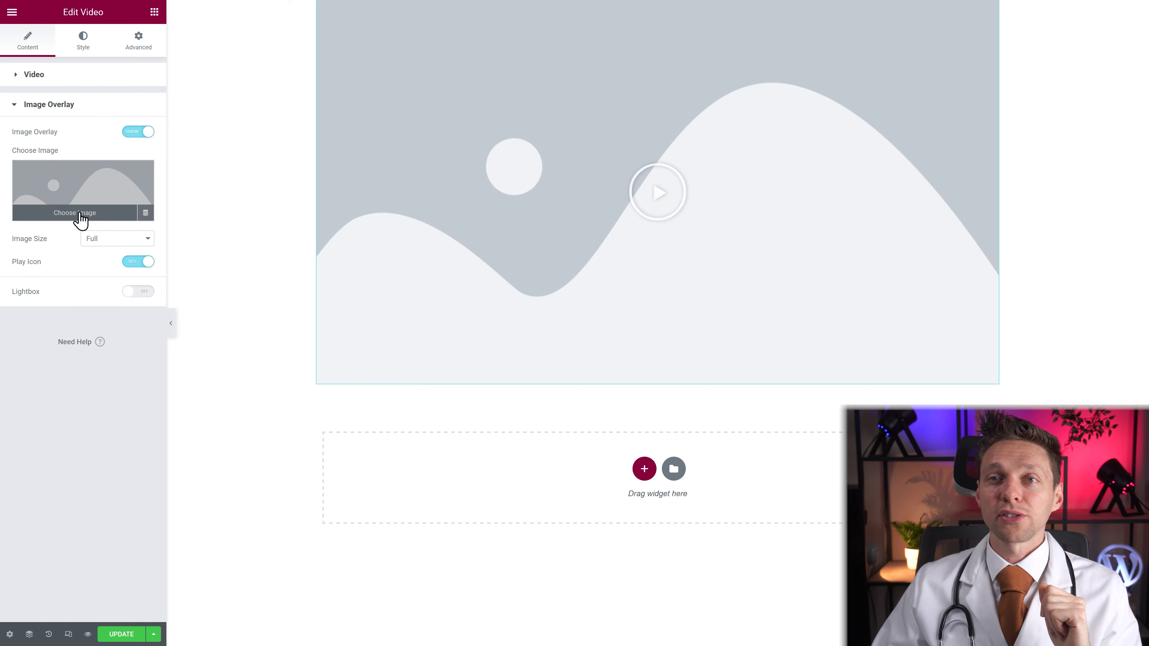
# Add the gym photo as the image overlay. Try Medium and Thumbnail sizes, settle on Full, and enable Lightbox.
pyautogui.click(76, 216)
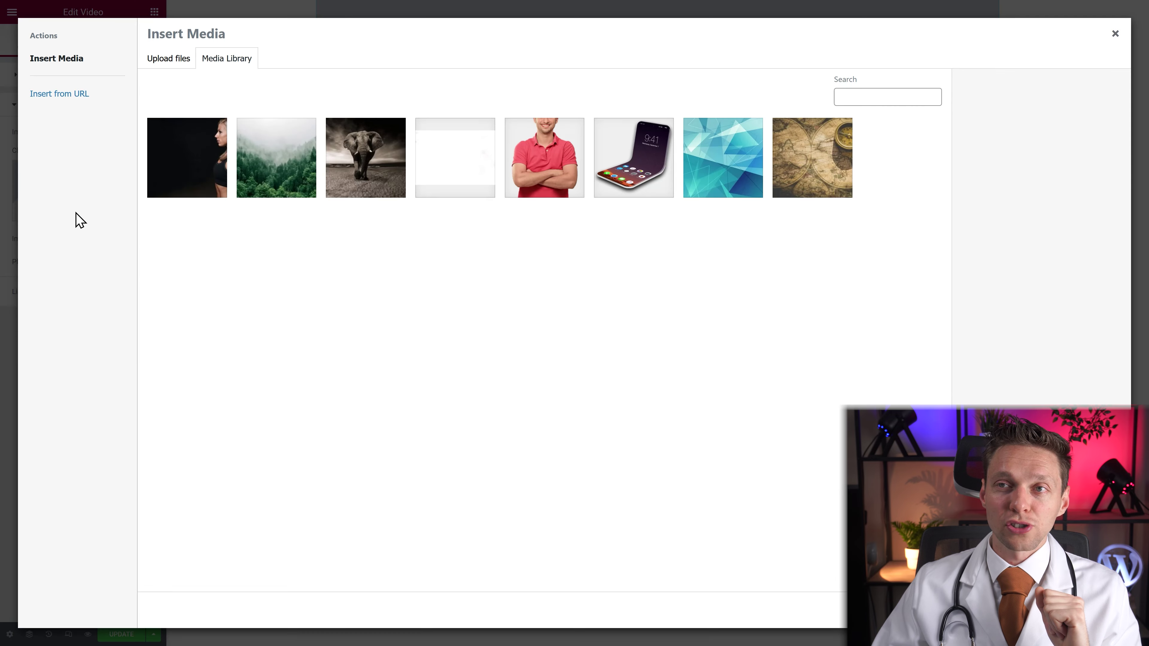
pyautogui.click(207, 179)
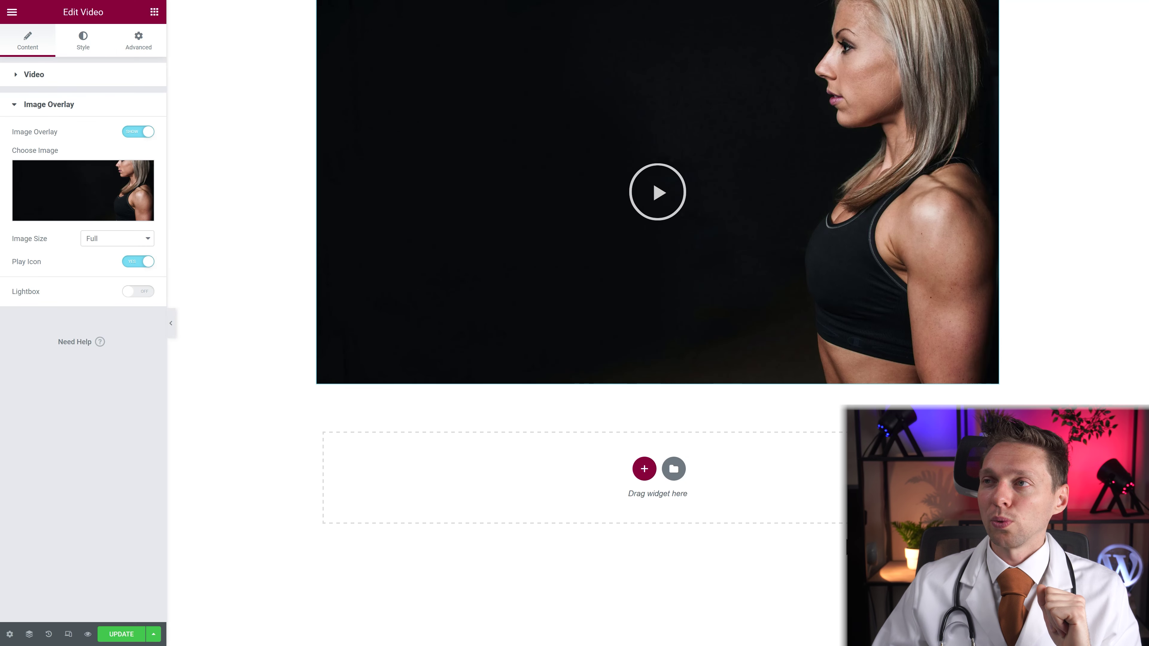
pyautogui.click(97, 240)
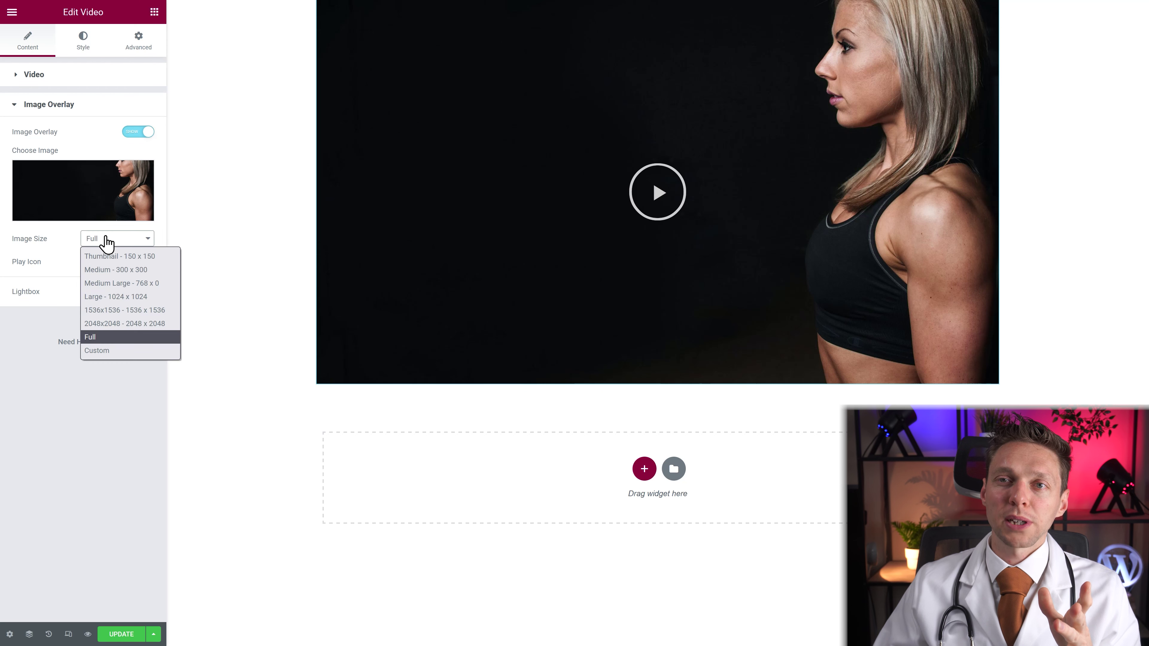
pyautogui.click(114, 270)
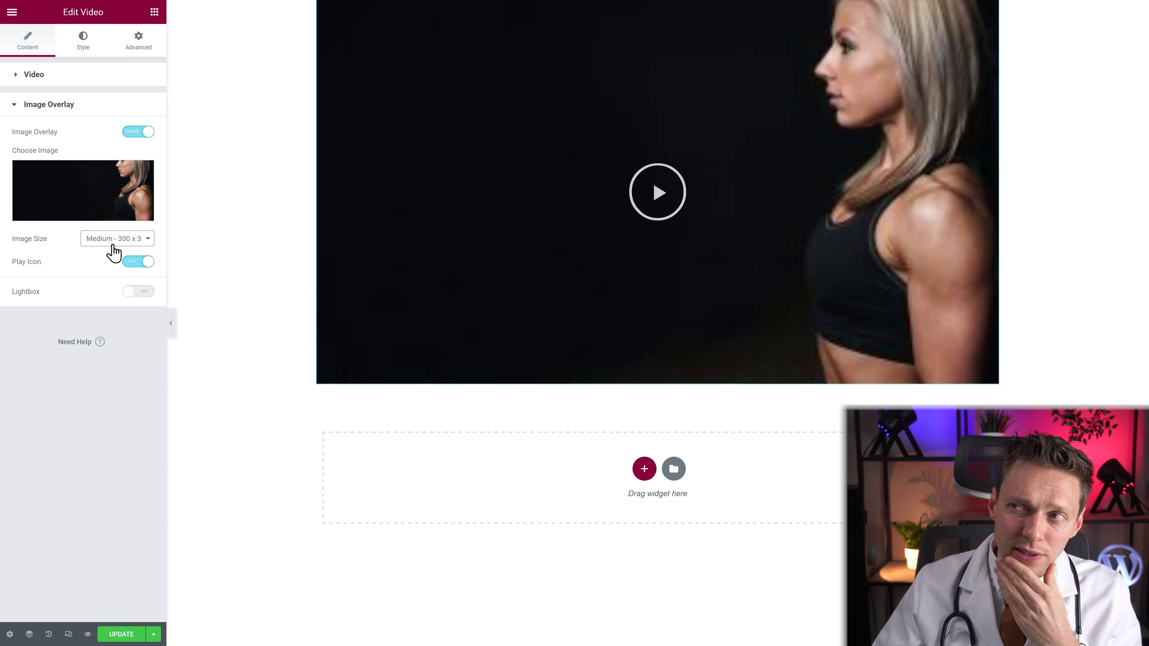
pyautogui.click(114, 244)
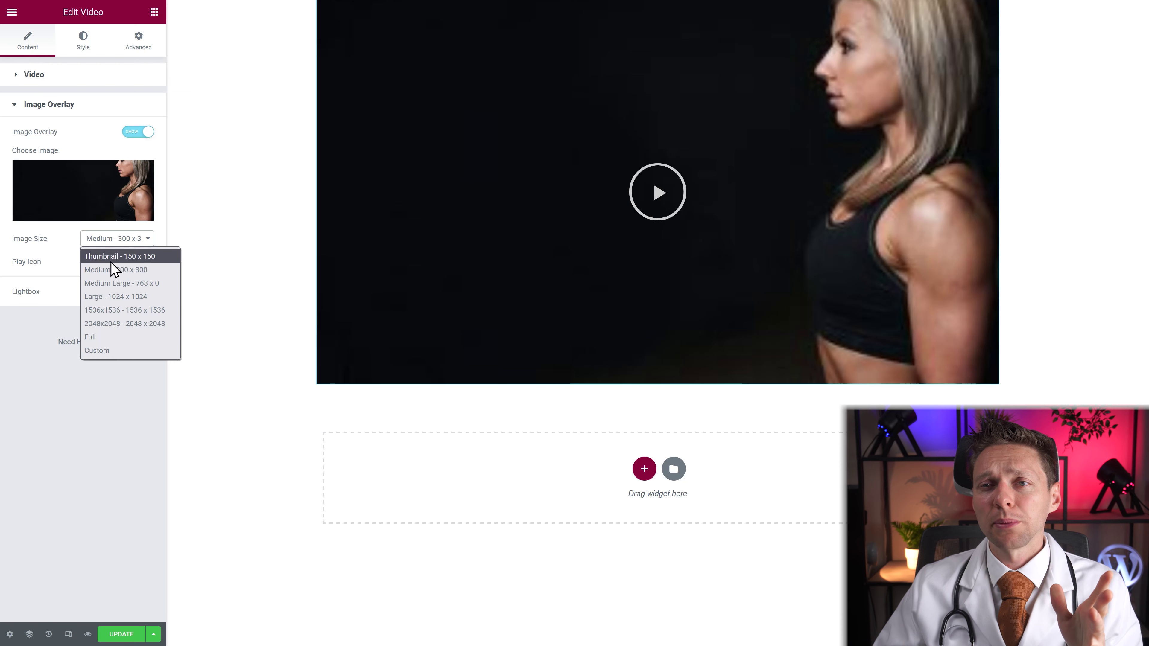
pyautogui.click(110, 261)
pyautogui.click(112, 238)
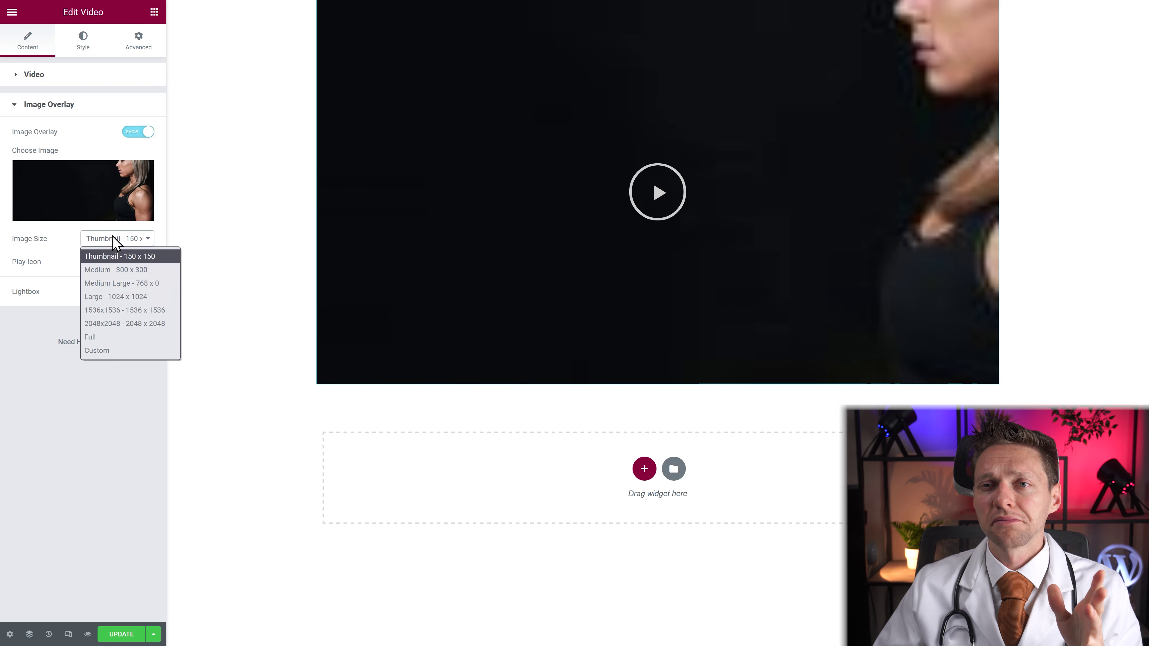
pyautogui.click(93, 337)
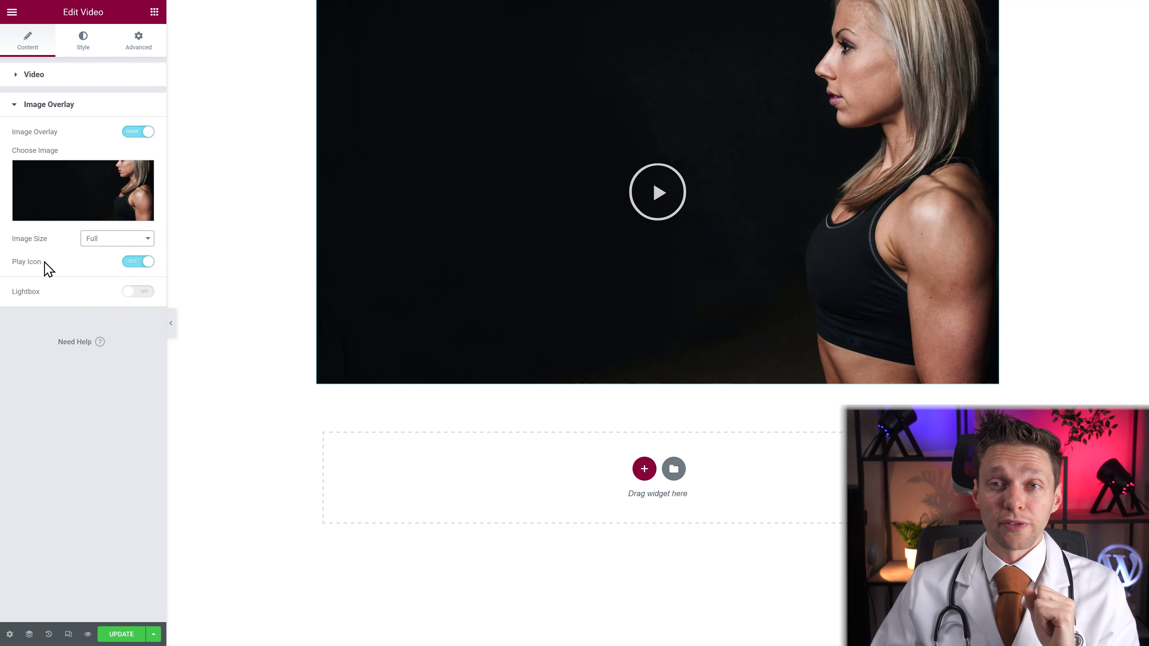
pyautogui.click(137, 263)
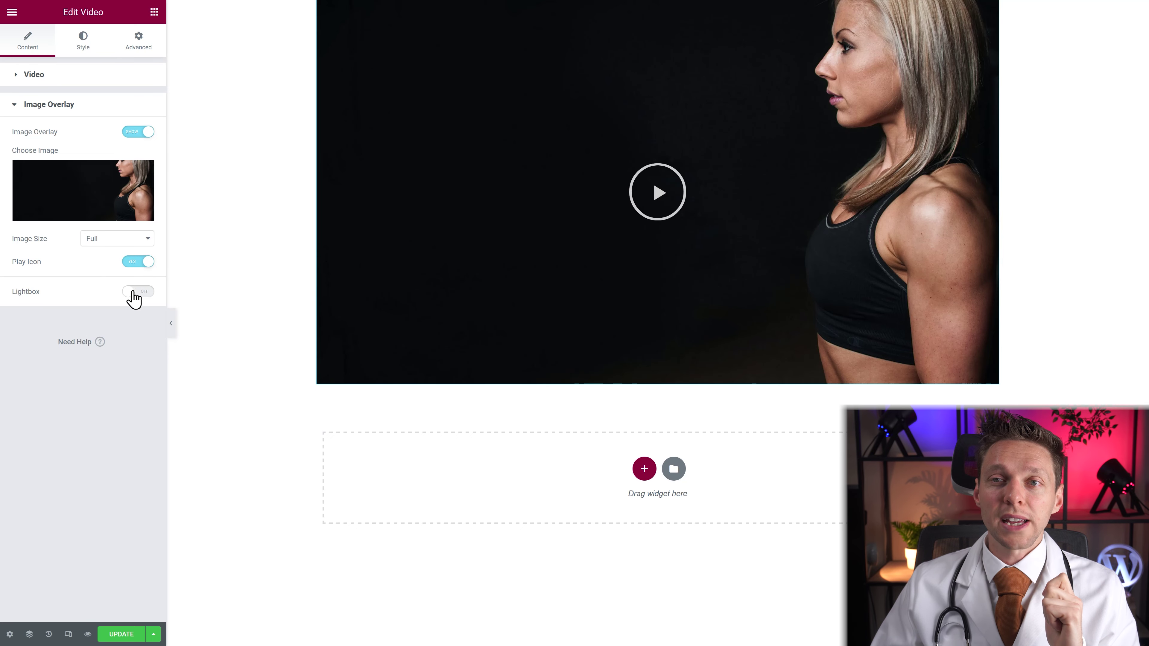
pyautogui.click(137, 293)
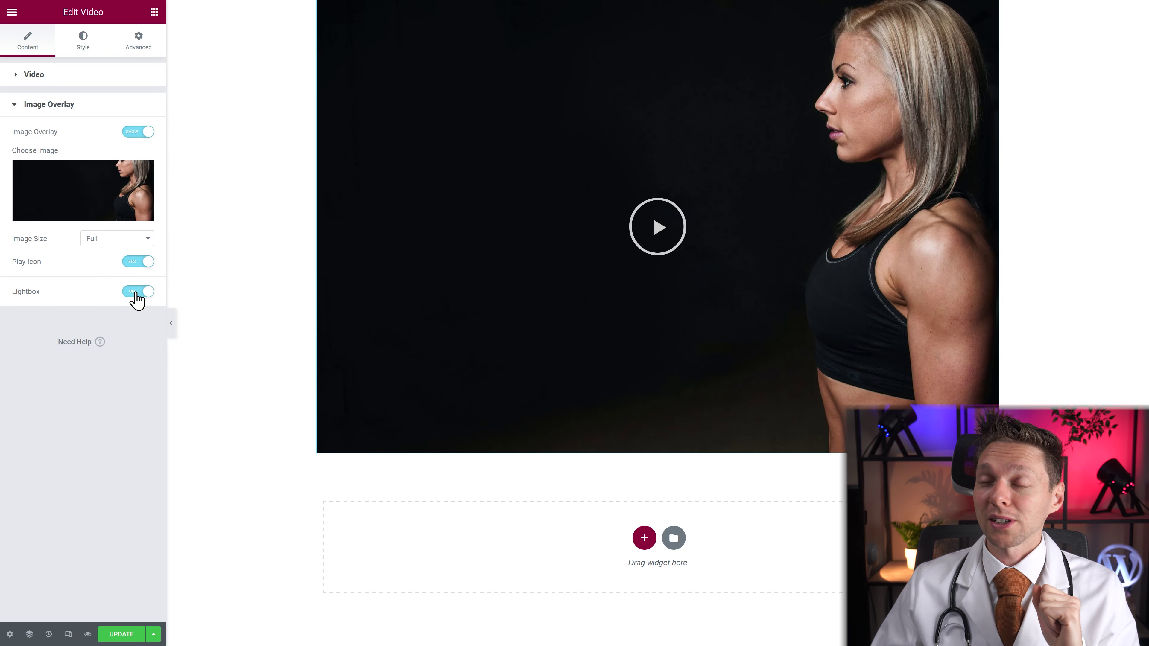
pyautogui.click(660, 242)
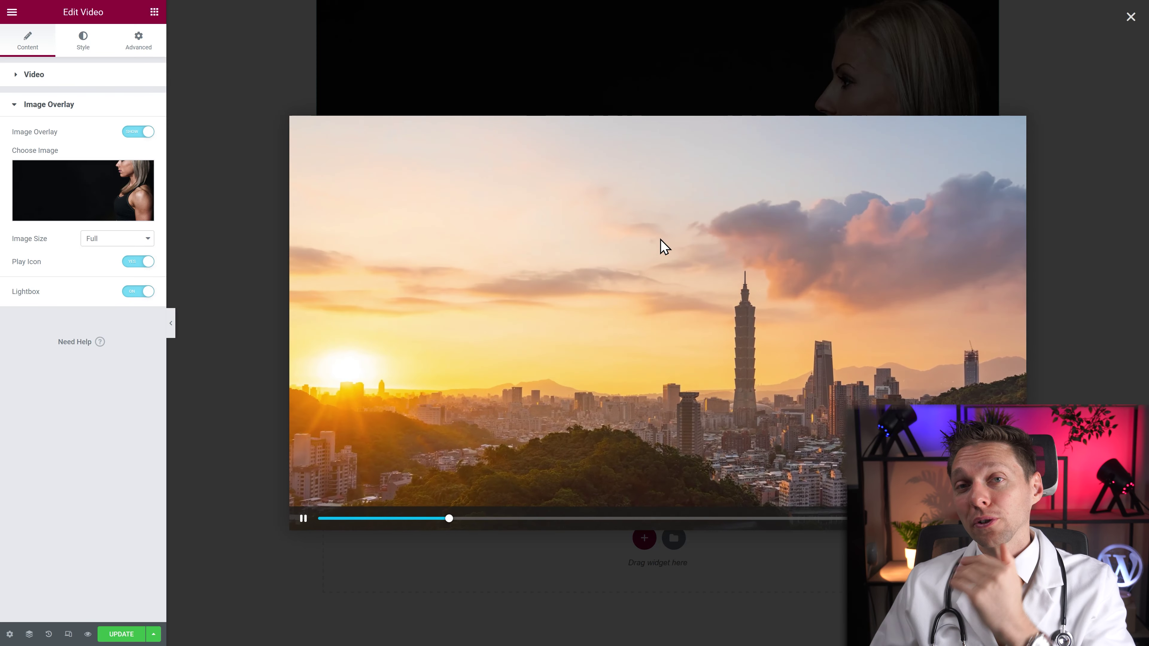
# Switch the source to YouTube and play The Greatest Show video in the lightbox from the overlay.
pyautogui.click(1131, 17)
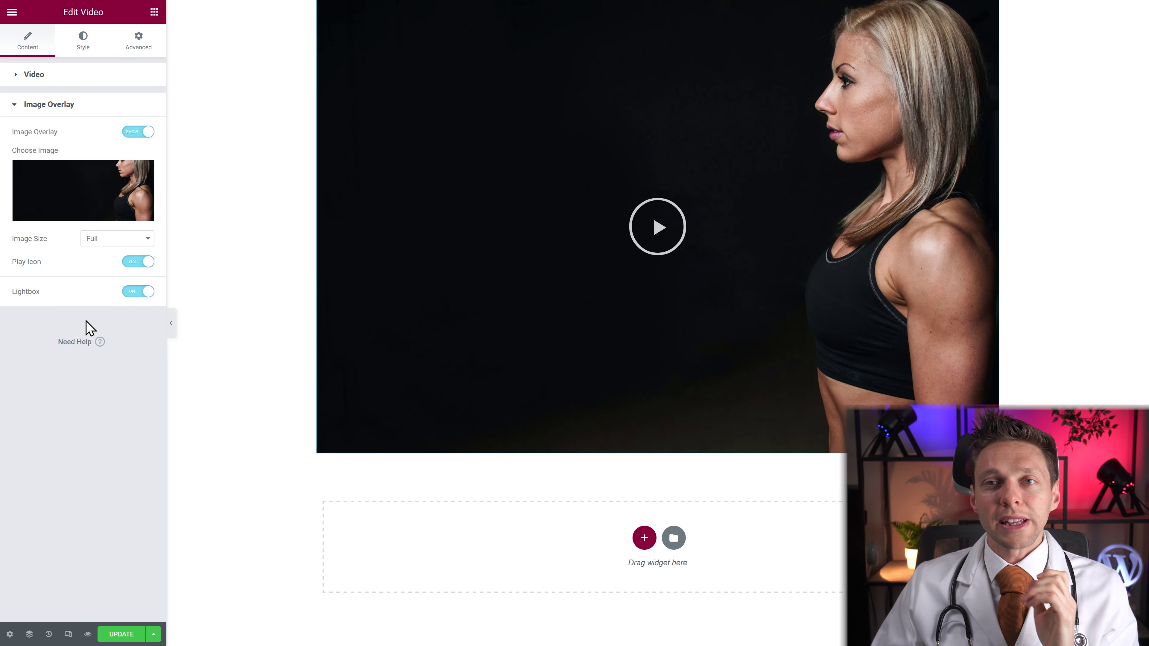
pyautogui.click(31, 74)
pyautogui.click(114, 104)
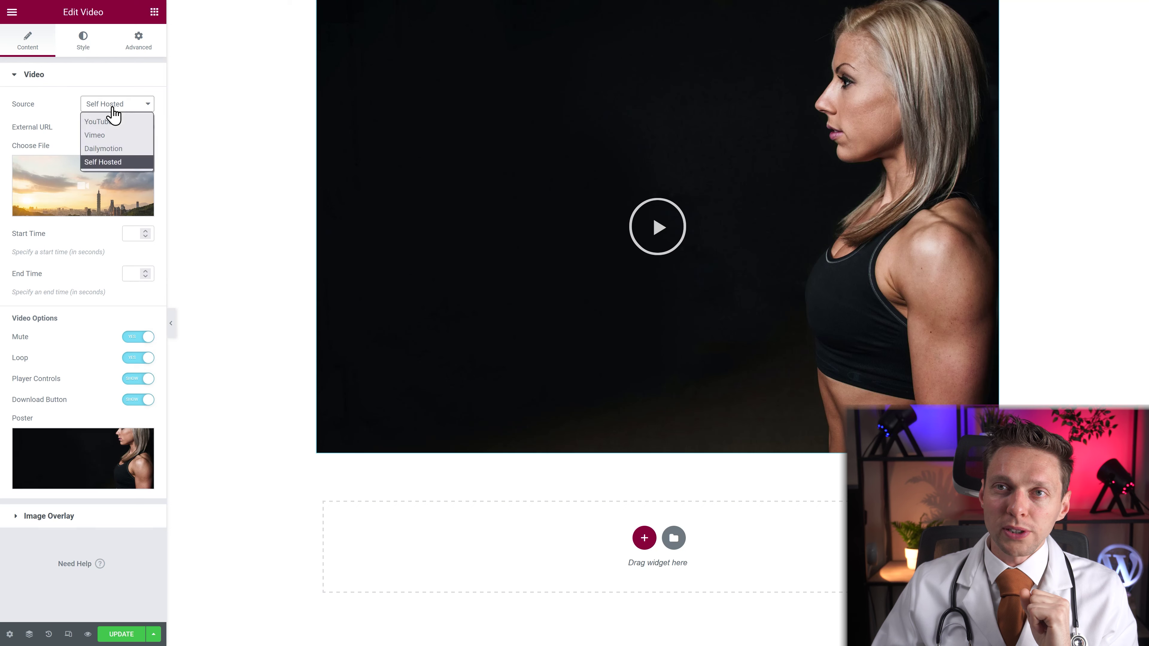
pyautogui.click(102, 122)
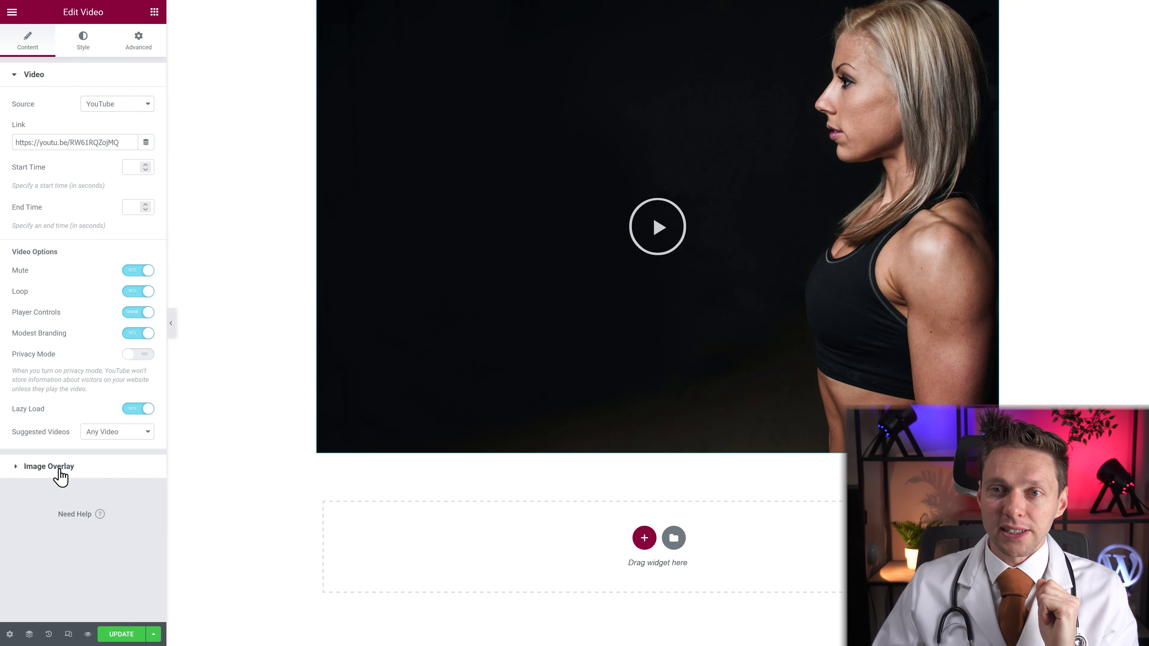
pyautogui.click(49, 466)
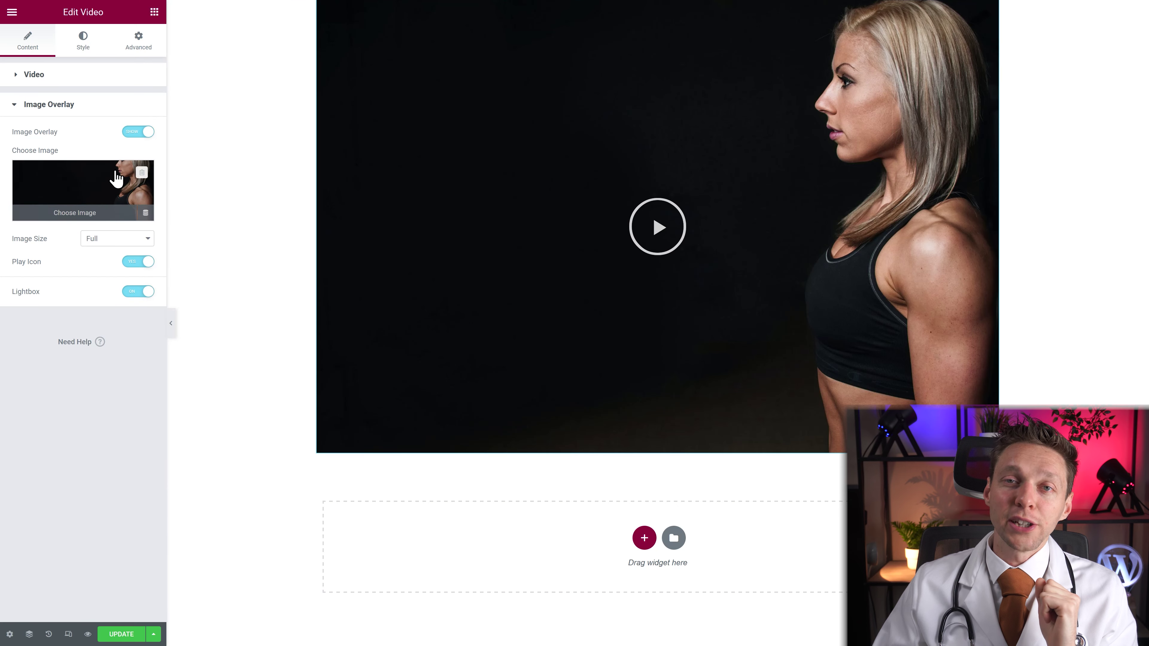
pyautogui.click(661, 227)
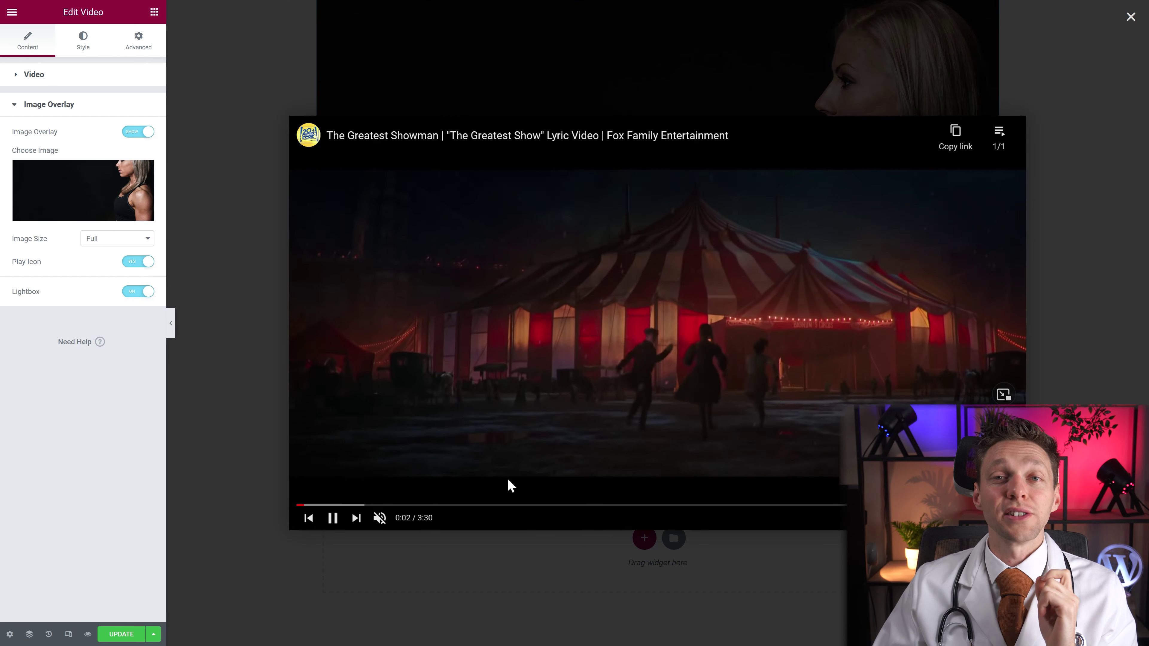
pyautogui.click(1123, 88)
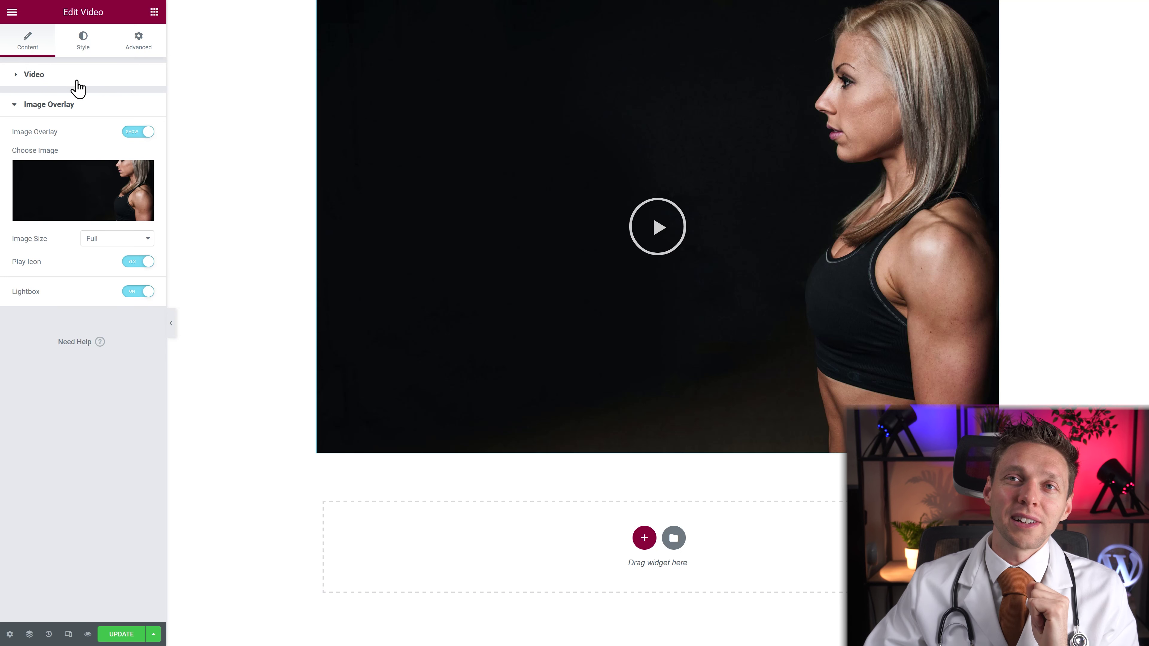
# In the video's Style settings, try another aspect ratio and keep it at 16:9.
pyautogui.click(80, 51)
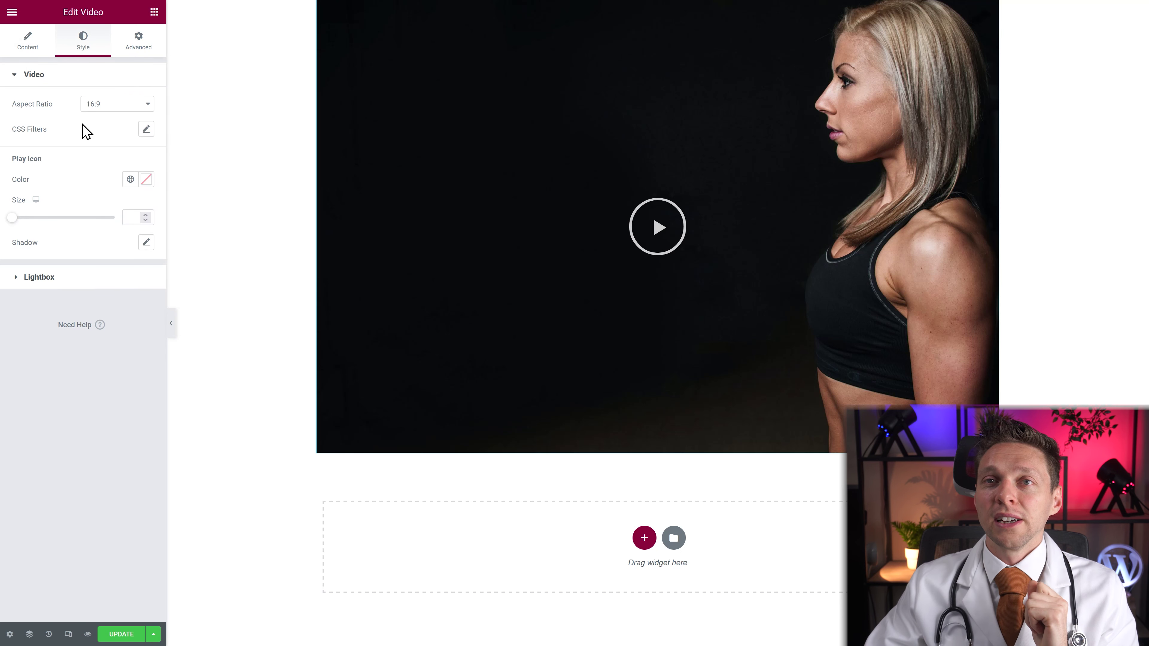
pyautogui.click(112, 105)
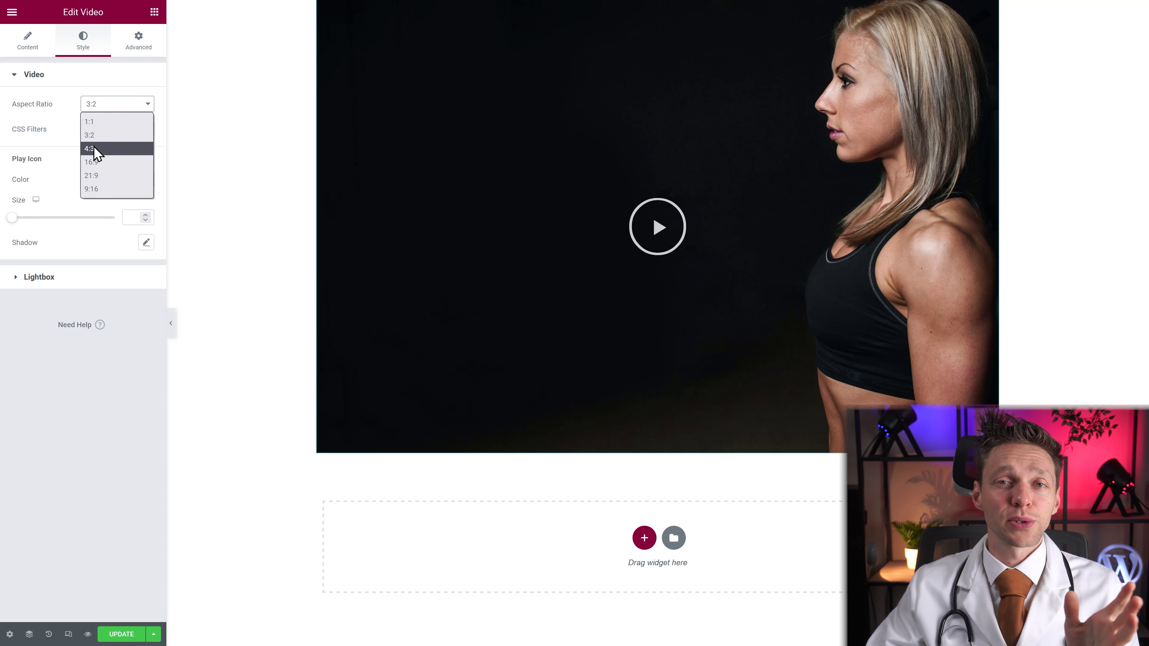
pyautogui.click(94, 162)
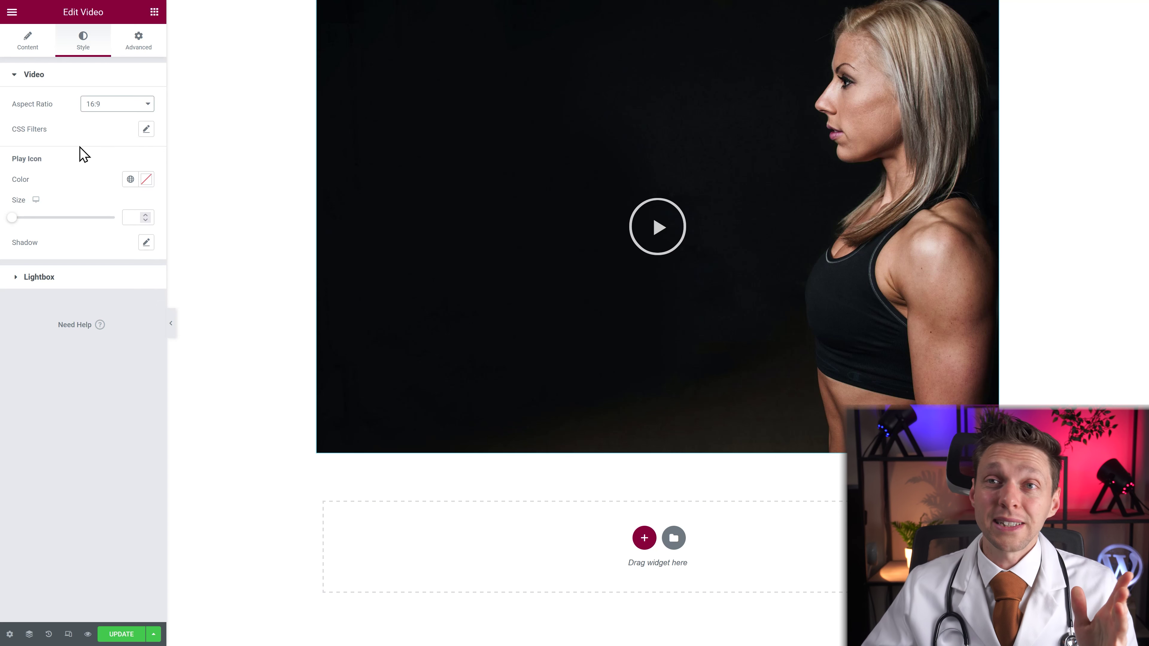
pyautogui.click(93, 105)
pyautogui.click(63, 105)
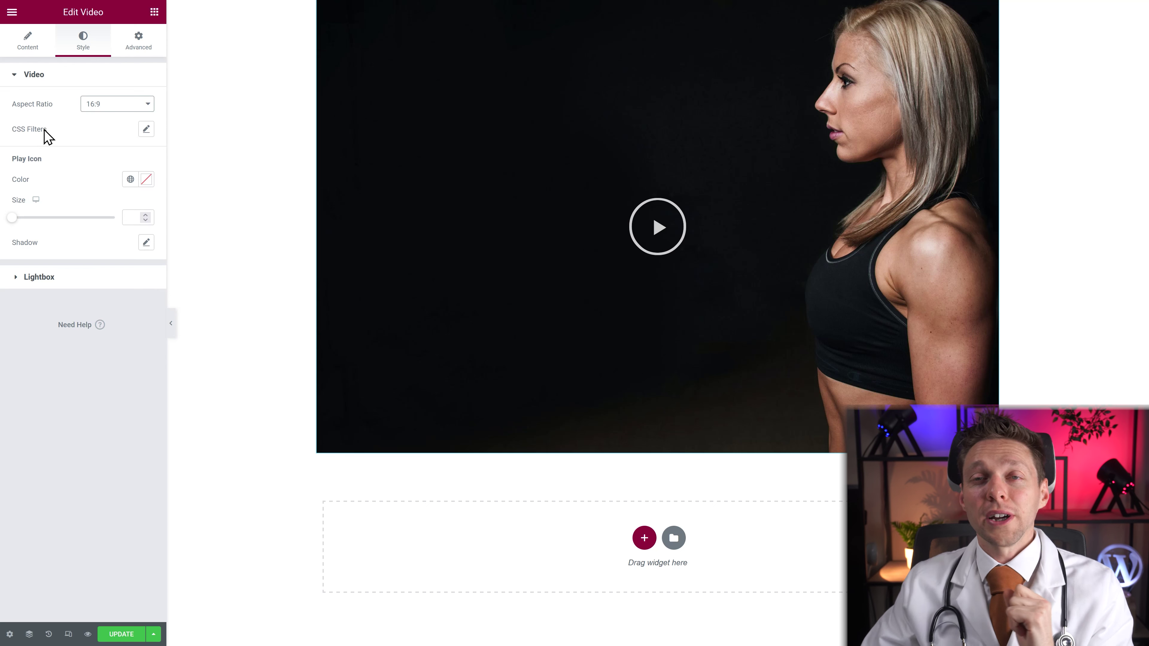
# Try Blur, Brightness, Contrast, Saturation and Hue CSS filters on the video, then reset to default.
pyautogui.click(145, 129)
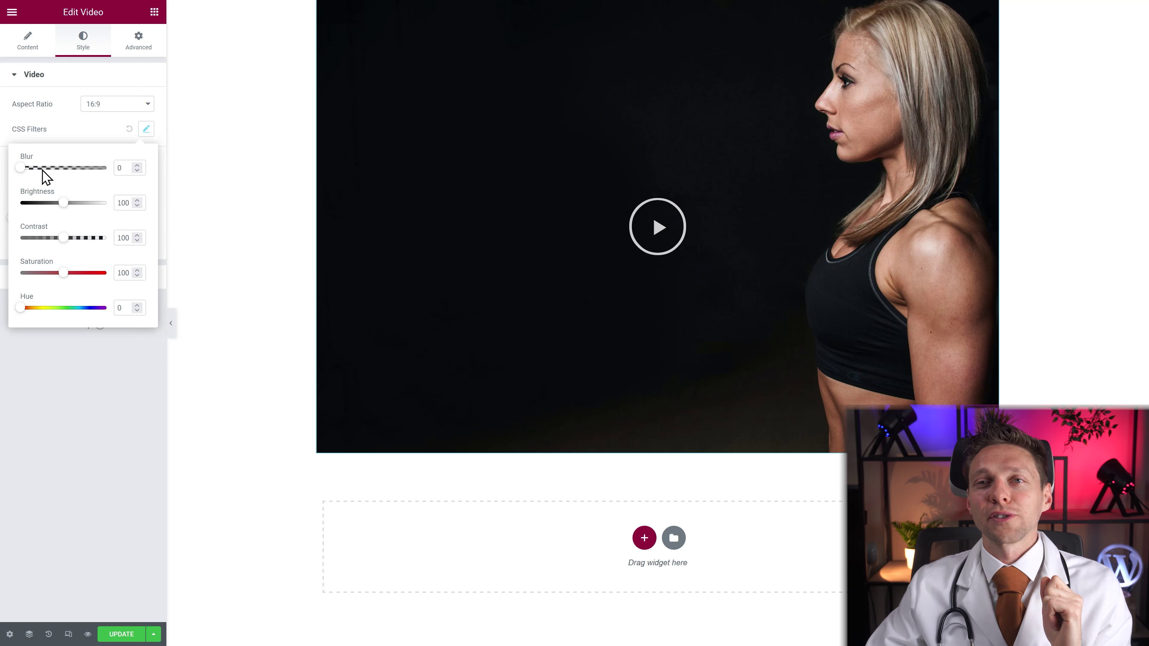
pyautogui.moveTo(26, 169); pyautogui.dragTo(100, 204)
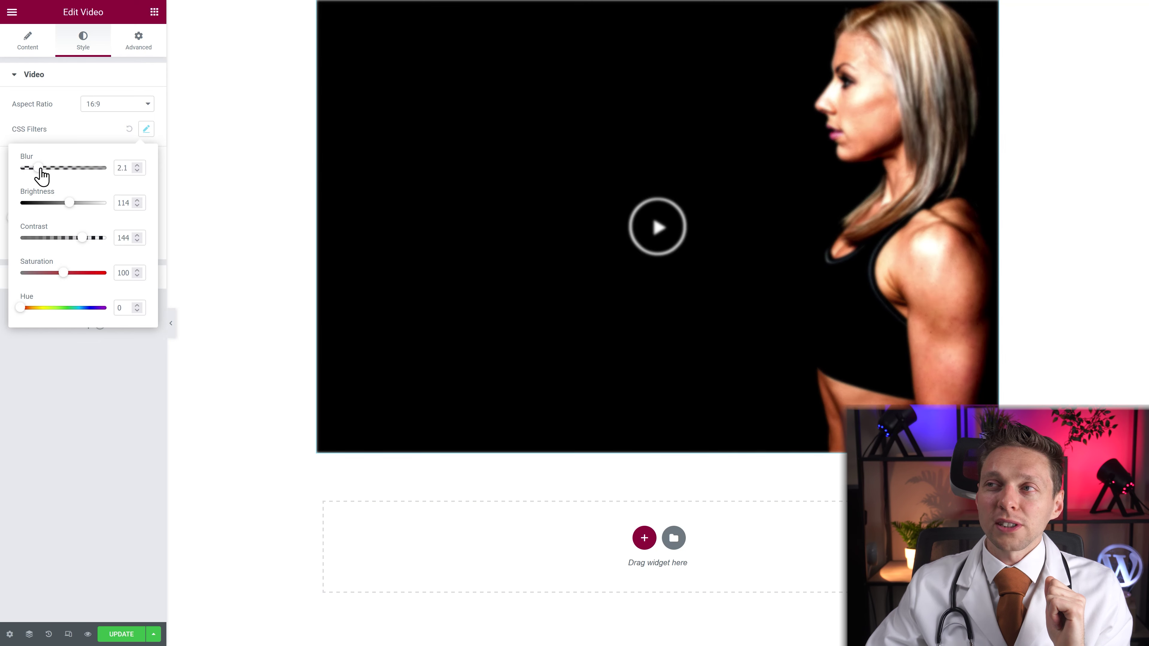
pyautogui.moveTo(38, 169)
pyautogui.mouseDown()
pyautogui.moveTo(75, 169)
pyautogui.moveTo(38, 168)
pyautogui.moveTo(61, 179)
pyautogui.moveTo(23, 168)
pyautogui.mouseUp()
pyautogui.moveTo(71, 205); pyautogui.dragTo(81, 277)
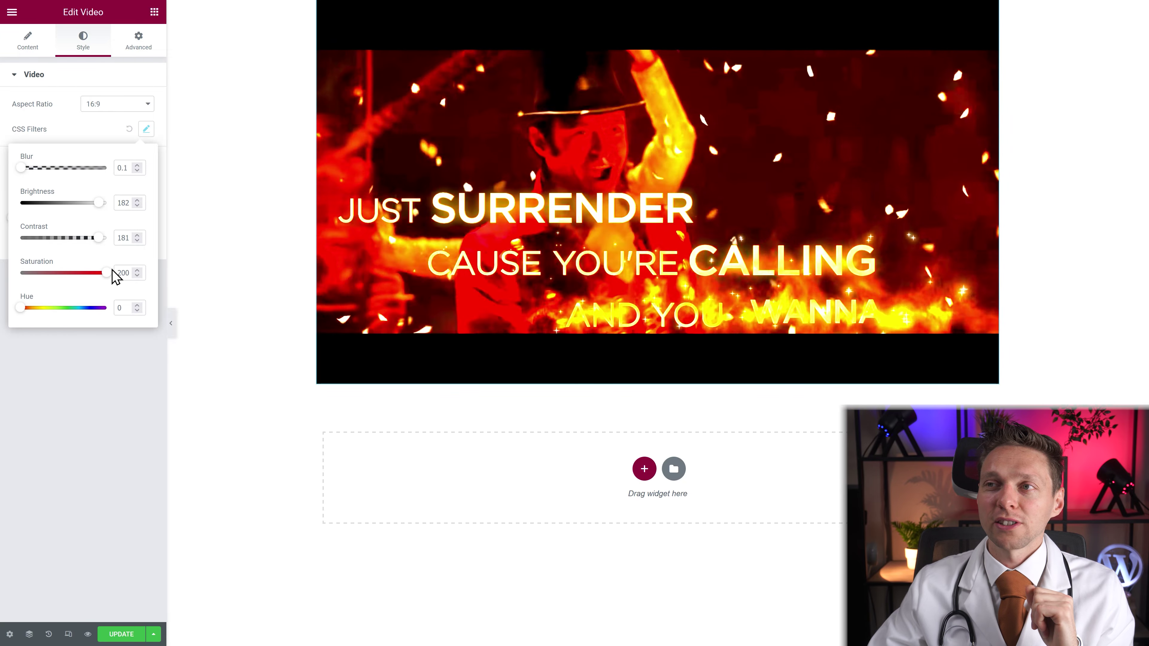
pyautogui.moveTo(26, 308); pyautogui.dragTo(72, 312)
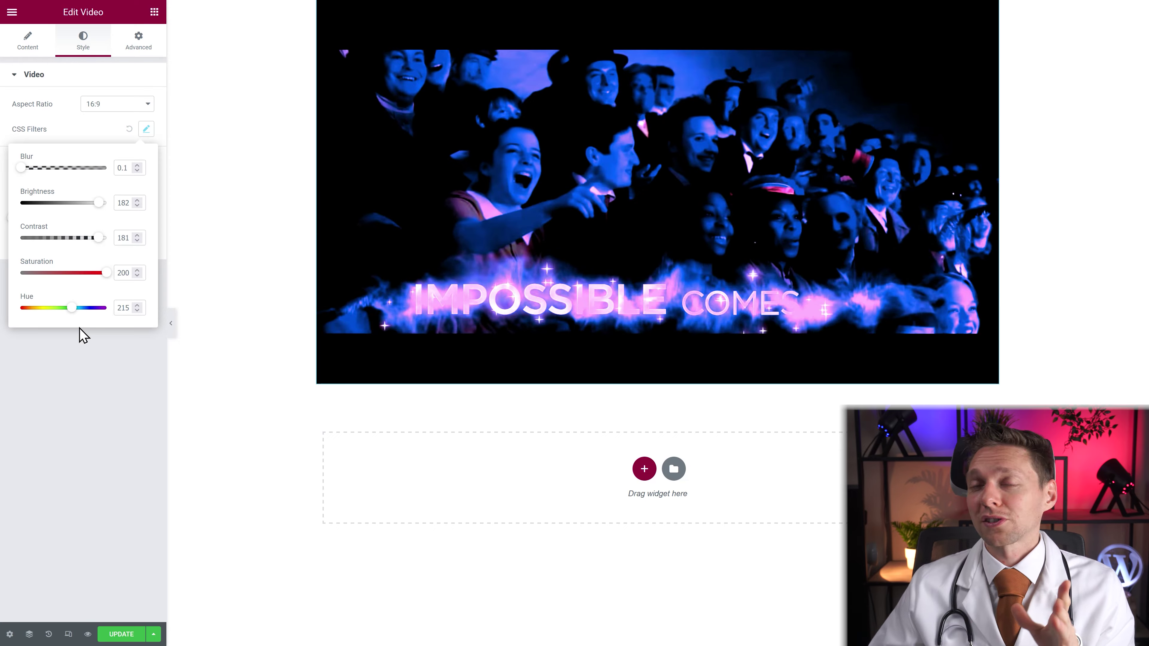
pyautogui.click(129, 129)
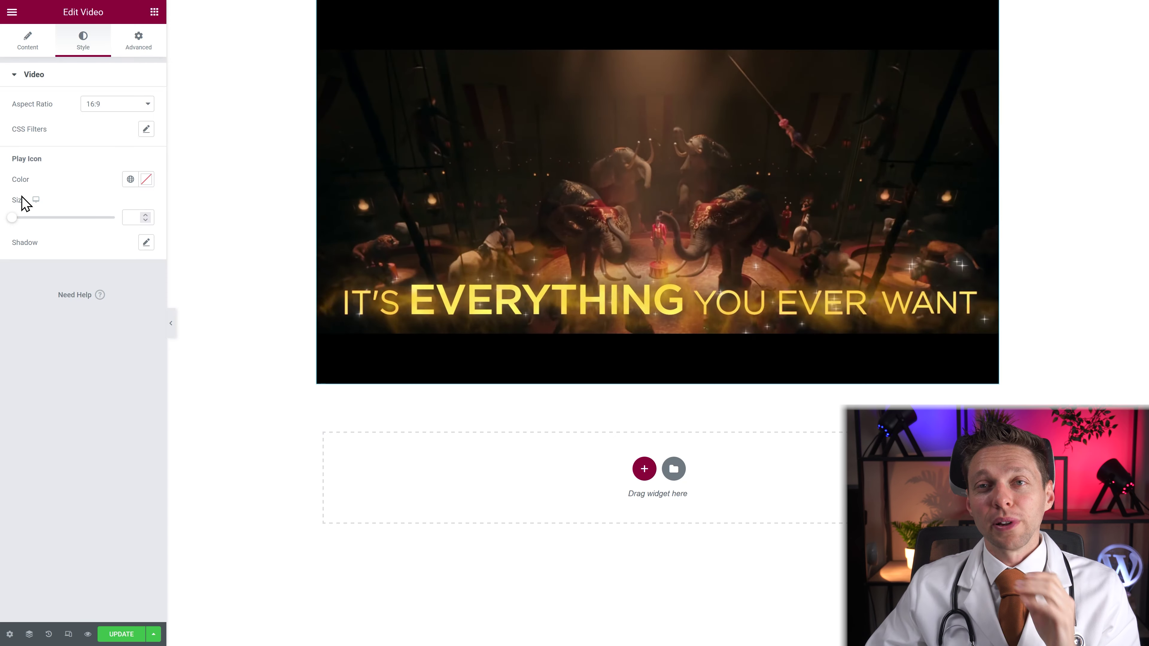
# Pause the preview and switch the video source from Dailymotion back to Self Hosted.
pyautogui.click(337, 373)
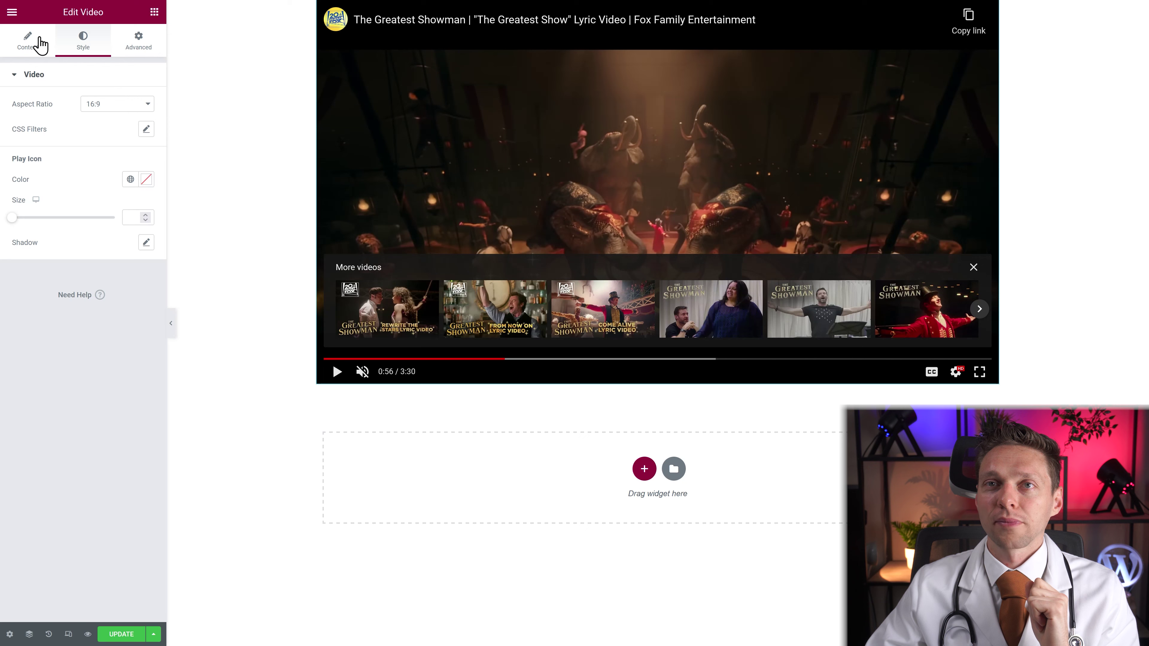
pyautogui.click(28, 40)
pyautogui.click(111, 103)
pyautogui.click(108, 141)
pyautogui.click(111, 163)
pyautogui.click(110, 108)
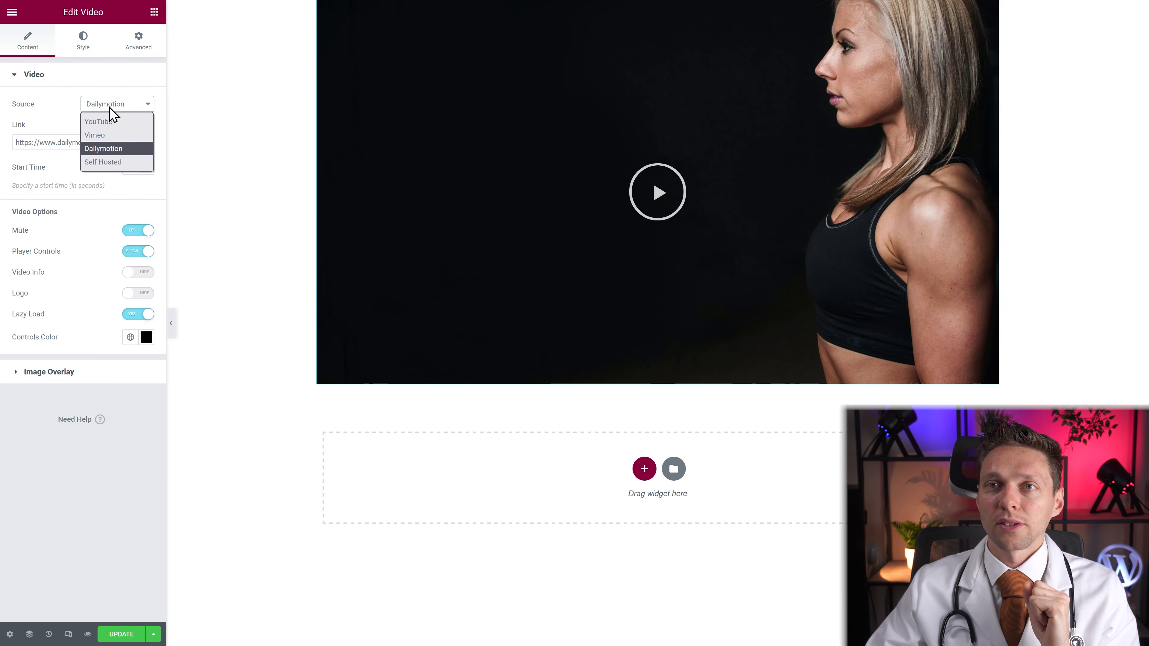
pyautogui.click(108, 162)
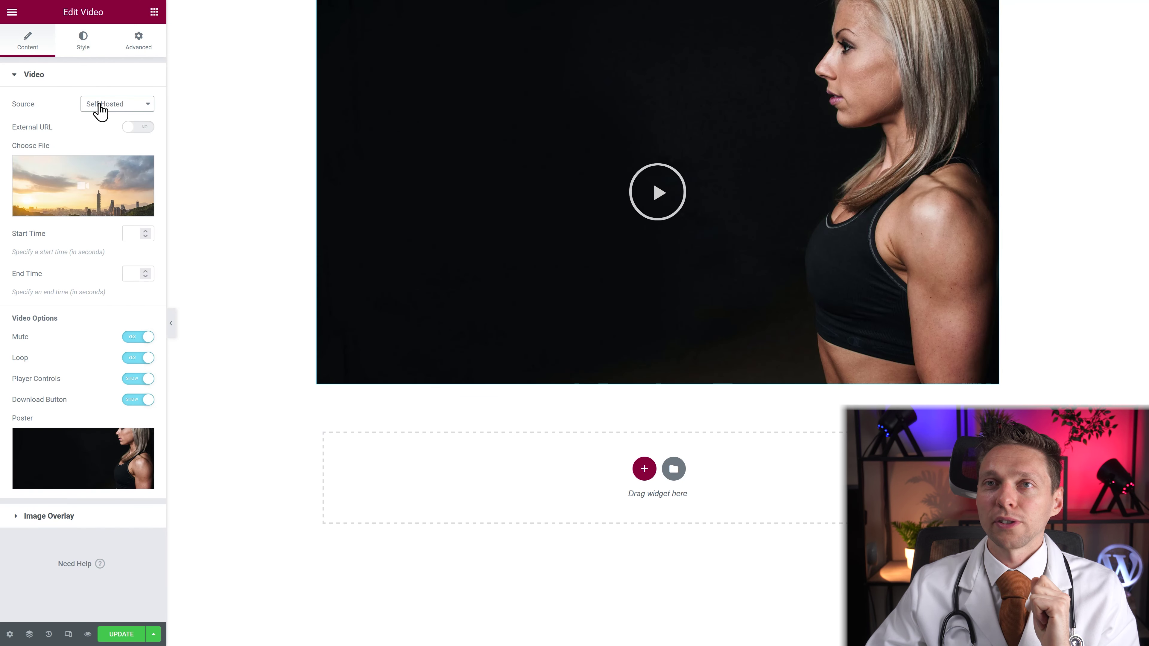
pyautogui.click(138, 45)
pyautogui.click(83, 41)
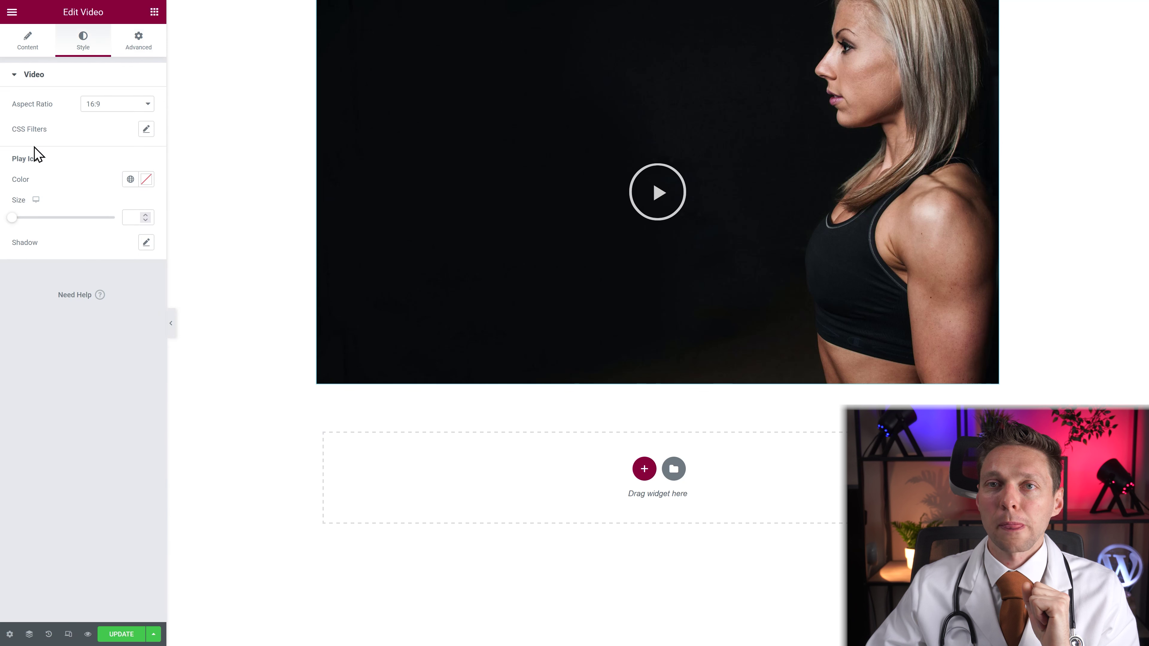
# Set the play icon colour to pink #FB3CCF and its size to 131.
pyautogui.click(146, 179)
pyautogui.click(178, 278)
pyautogui.moveTo(178, 278); pyautogui.dragTo(182, 220)
pyautogui.moveTo(164, 276); pyautogui.dragTo(203, 333)
pyautogui.click(206, 239)
pyautogui.moveTo(201, 233); pyautogui.dragTo(188, 222)
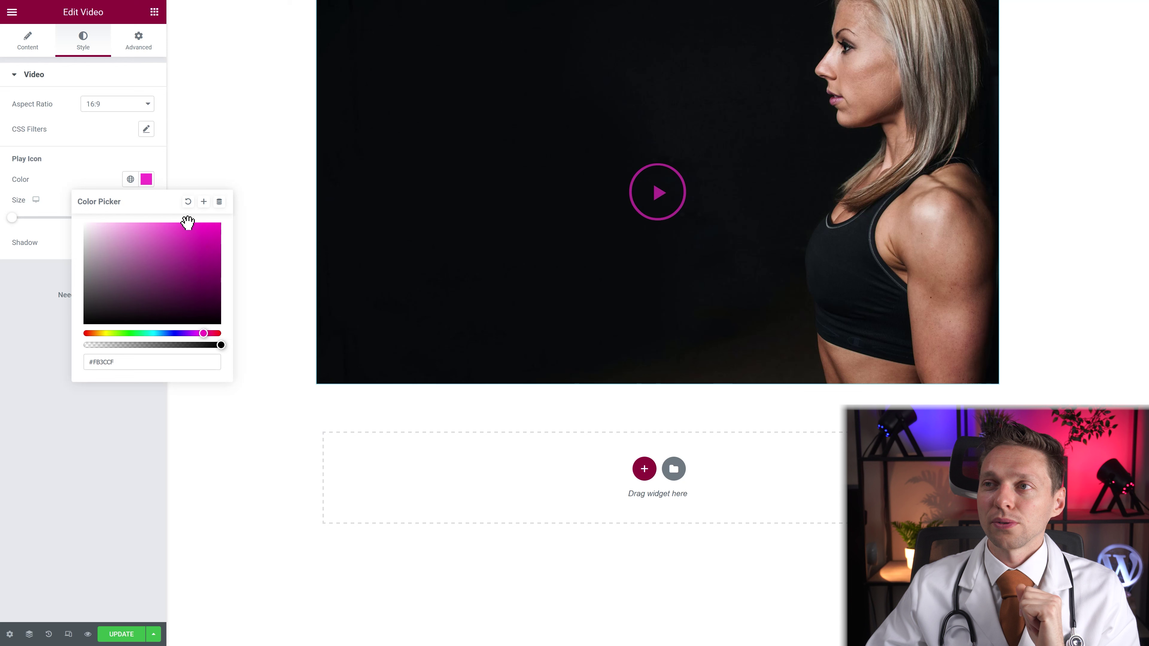
pyautogui.click(50, 185)
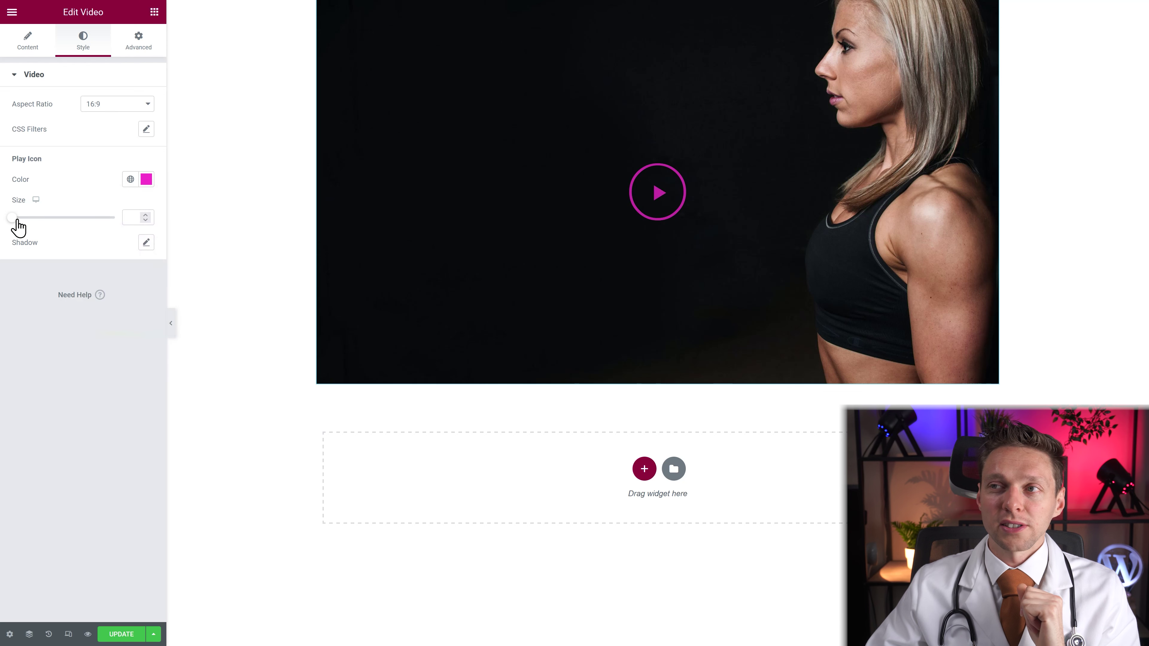
pyautogui.moveTo(18, 226); pyautogui.dragTo(55, 226)
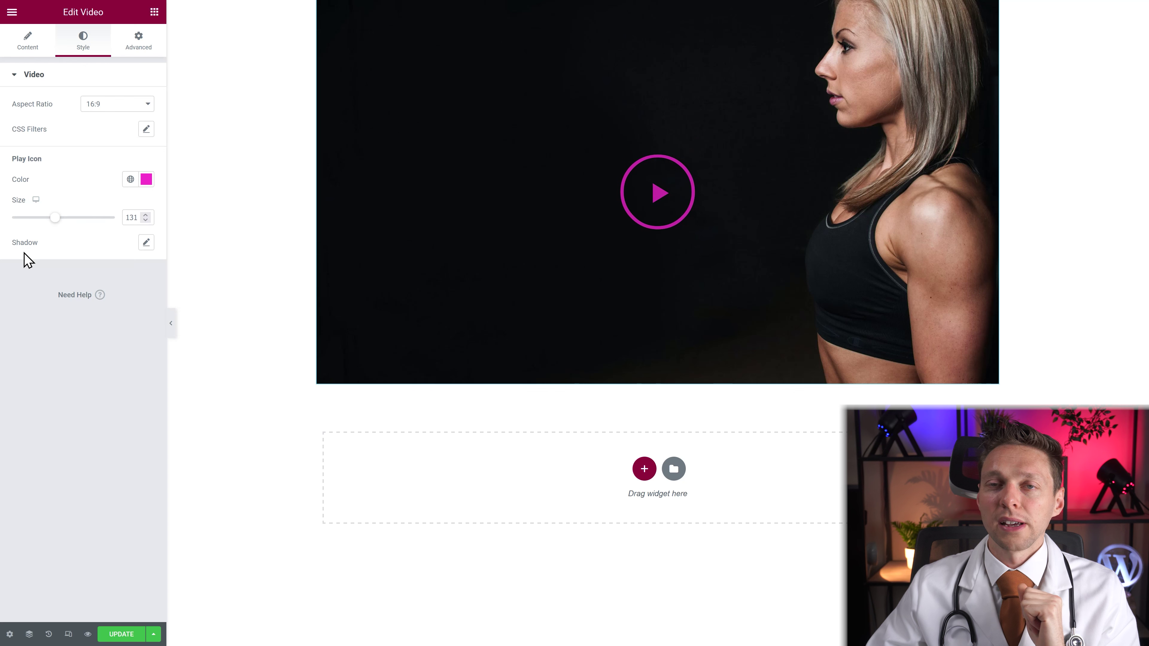
# Give the play icon a white glow shadow with Blur 9 and zero horizontal/vertical offset.
pyautogui.click(146, 243)
pyautogui.click(138, 276)
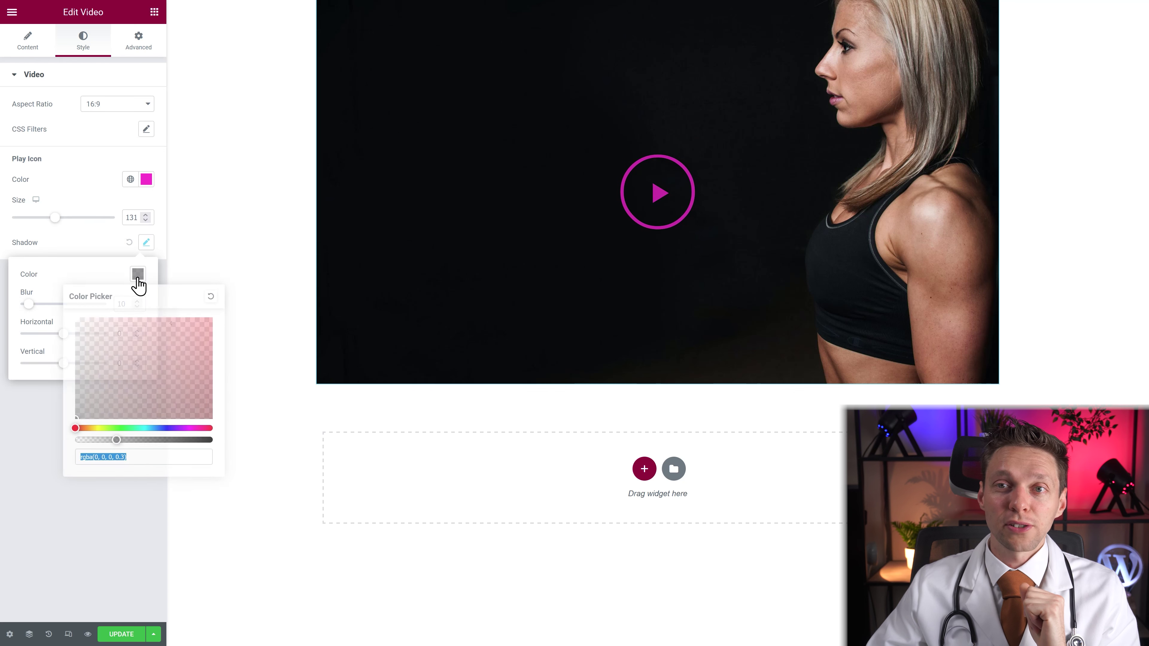
pyautogui.click(81, 320)
pyautogui.moveTo(114, 441); pyautogui.dragTo(221, 452)
pyautogui.click(52, 297)
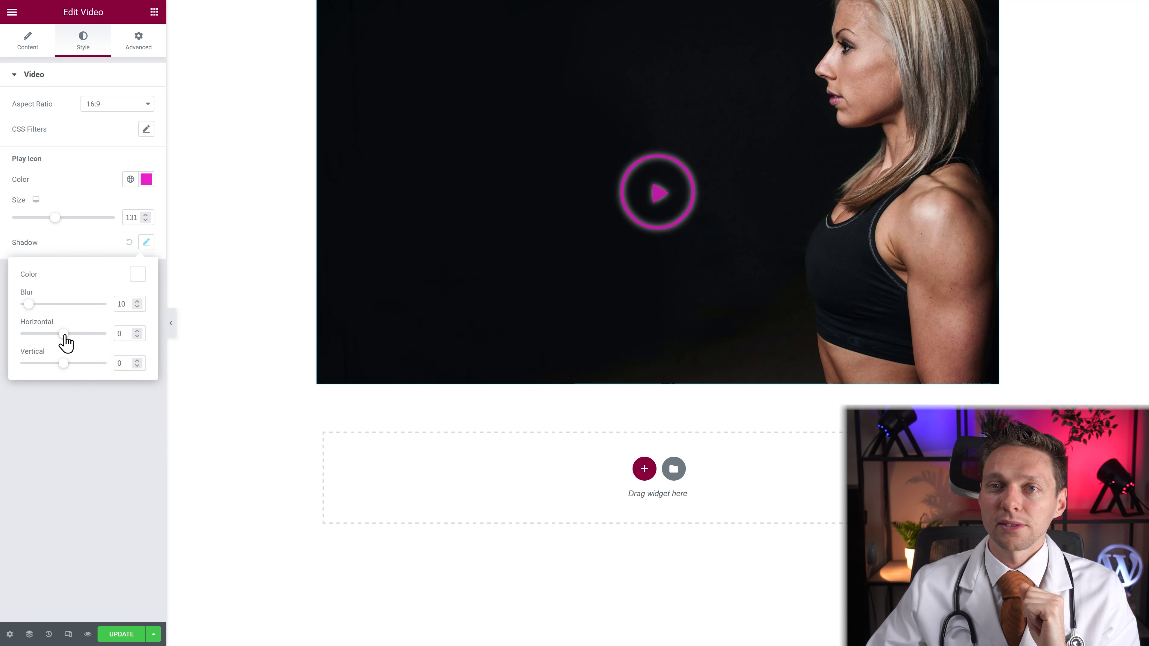
pyautogui.moveTo(27, 305); pyautogui.dragTo(59, 364)
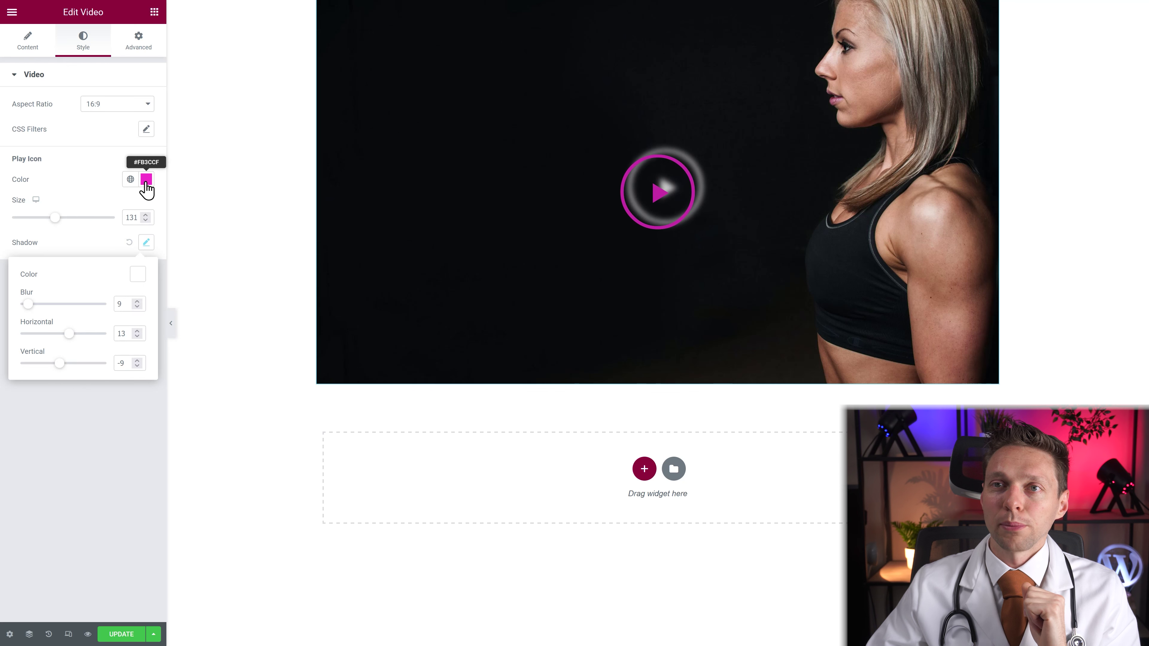
# Set the play icon colour to black #000000.
pyautogui.click(146, 179)
pyautogui.click(84, 231)
pyautogui.click(136, 308)
pyautogui.moveTo(137, 309); pyautogui.dragTo(218, 342)
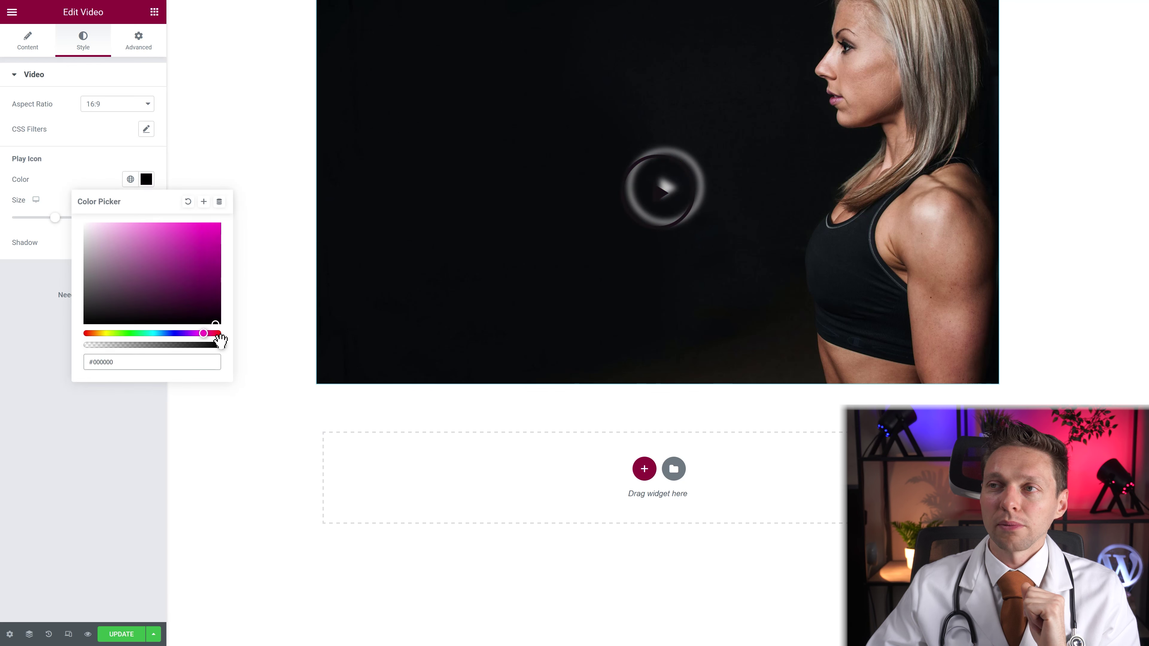
pyautogui.click(103, 182)
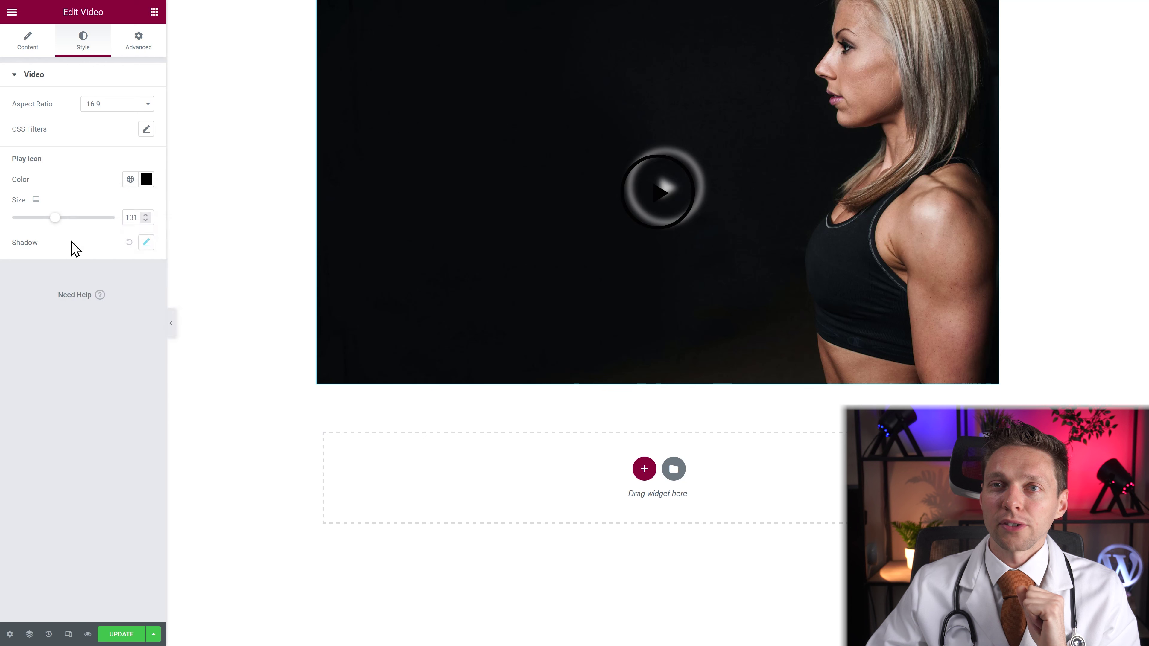
pyautogui.click(141, 247)
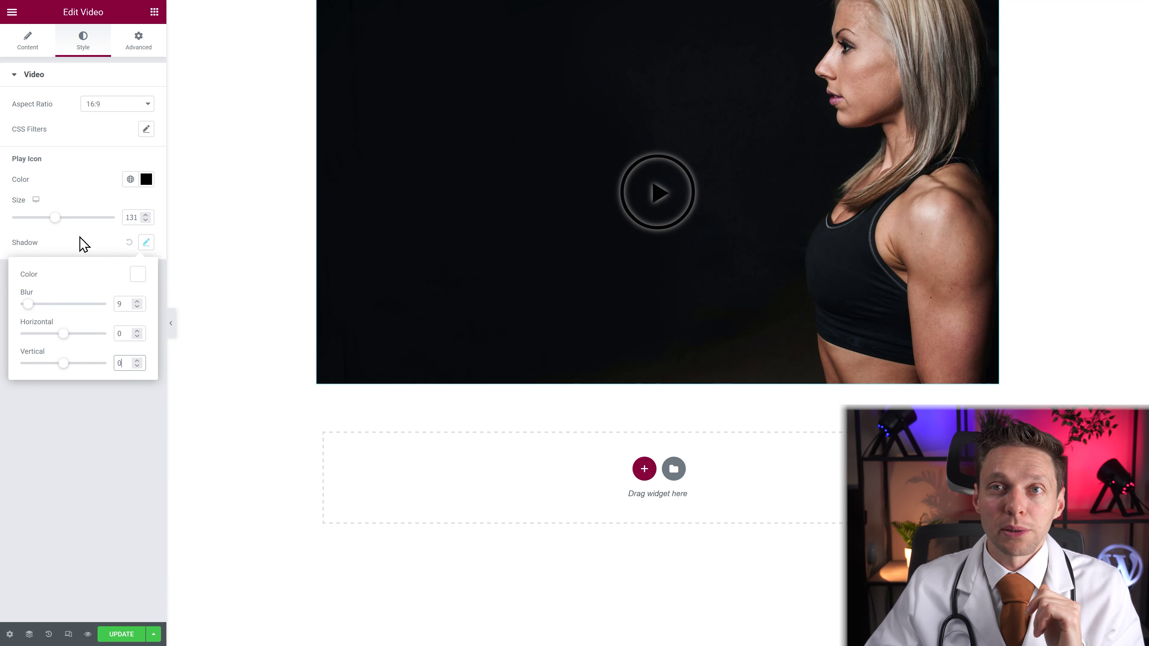
pyautogui.click(82, 245)
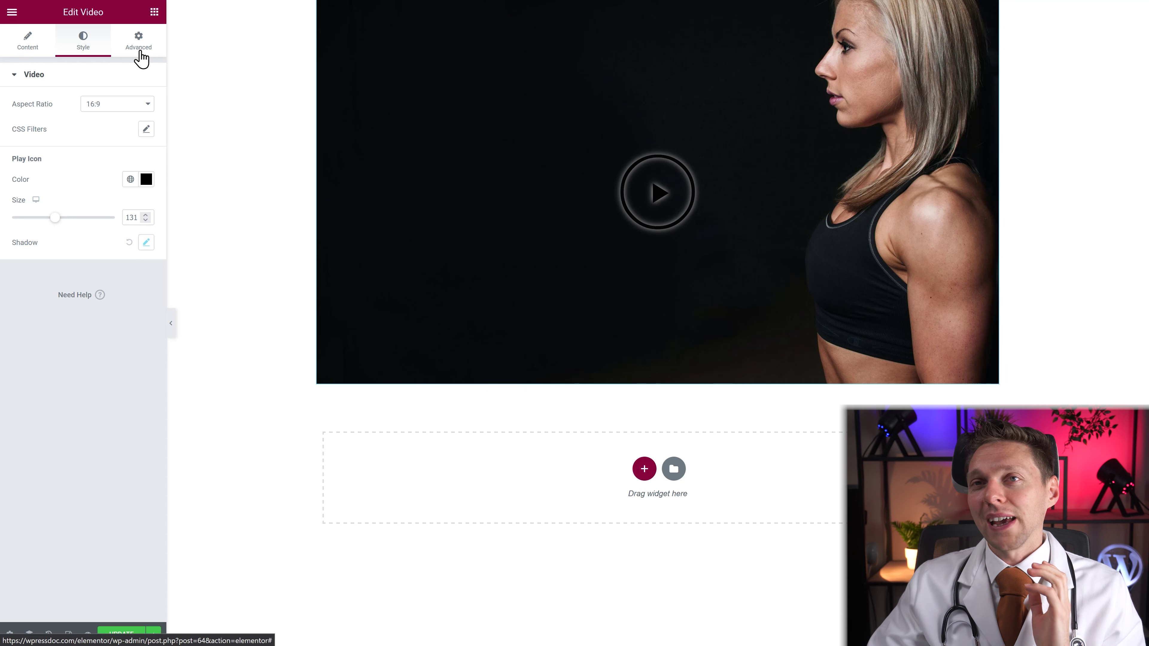
# Give the video widget 50 px margin and 50 px padding on all sides.
pyautogui.click(137, 56)
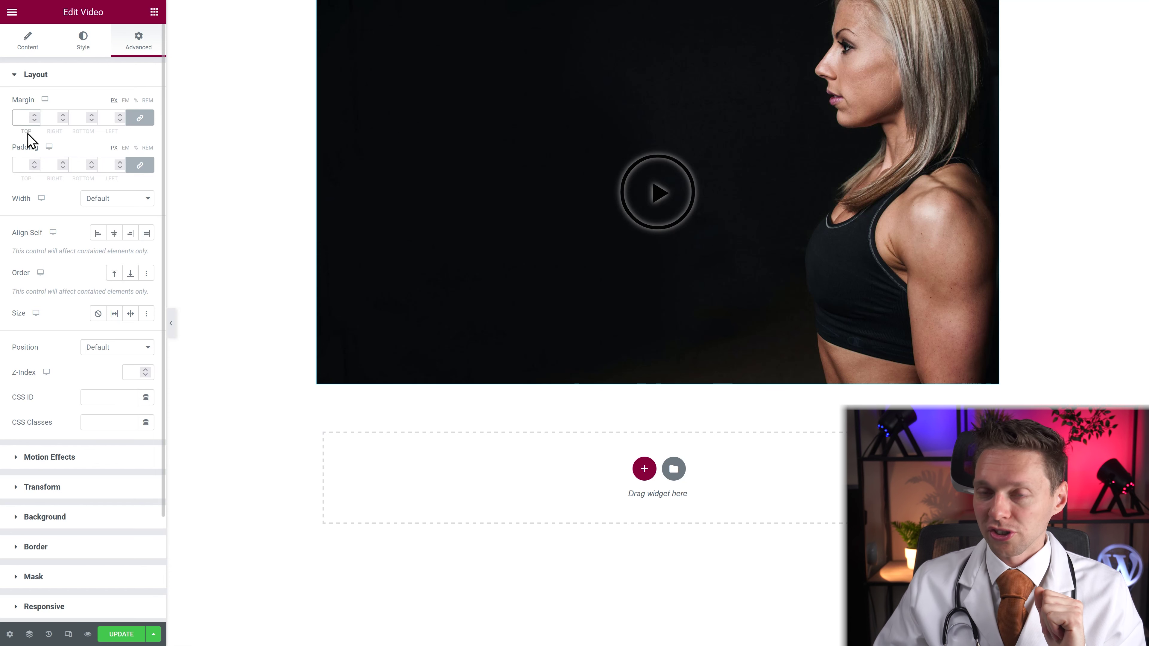
pyautogui.write('50')
pyautogui.click(23, 169)
pyautogui.write('5')
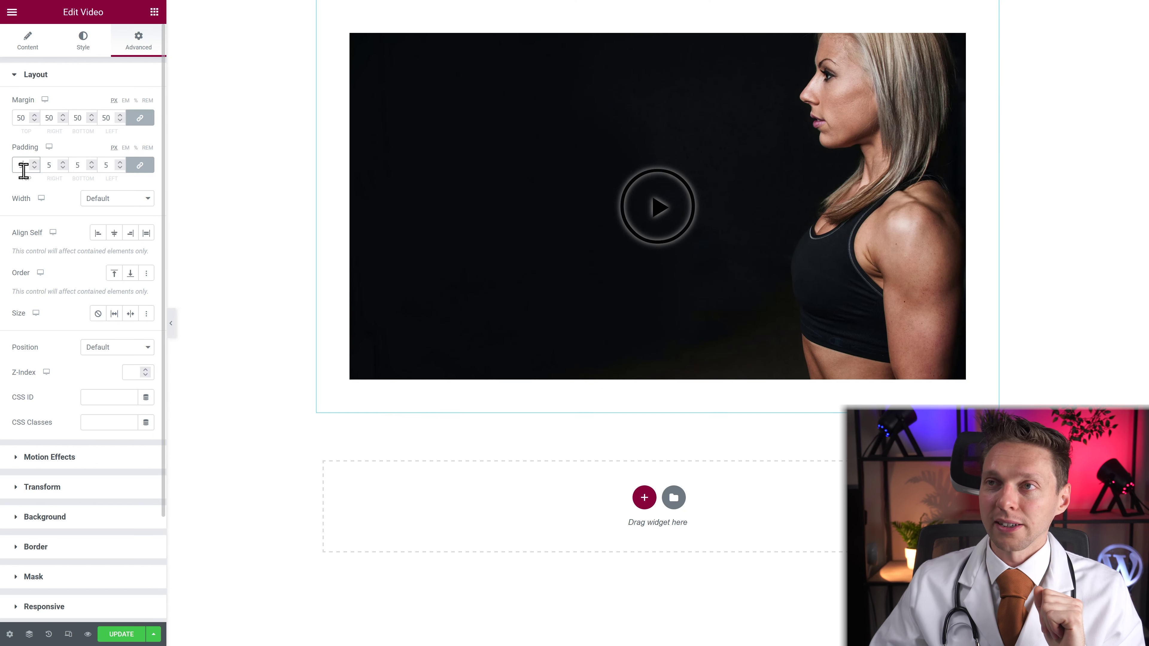
pyautogui.write('0')
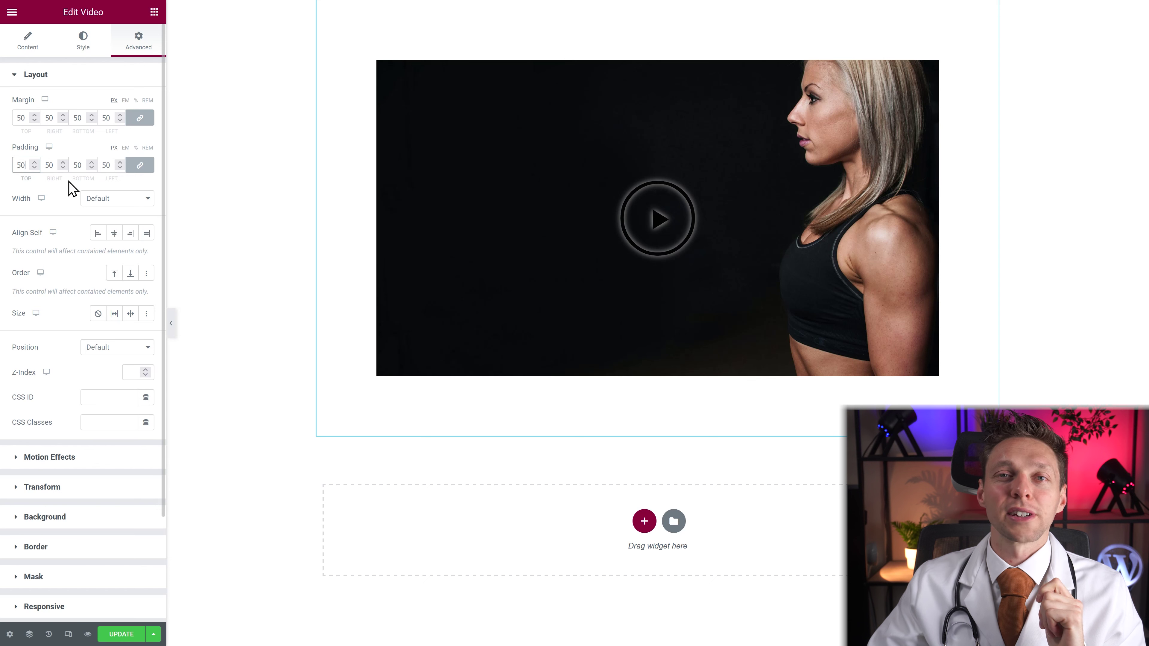
# Keep the default widget width and expand the Mask section.
pyautogui.click(113, 203)
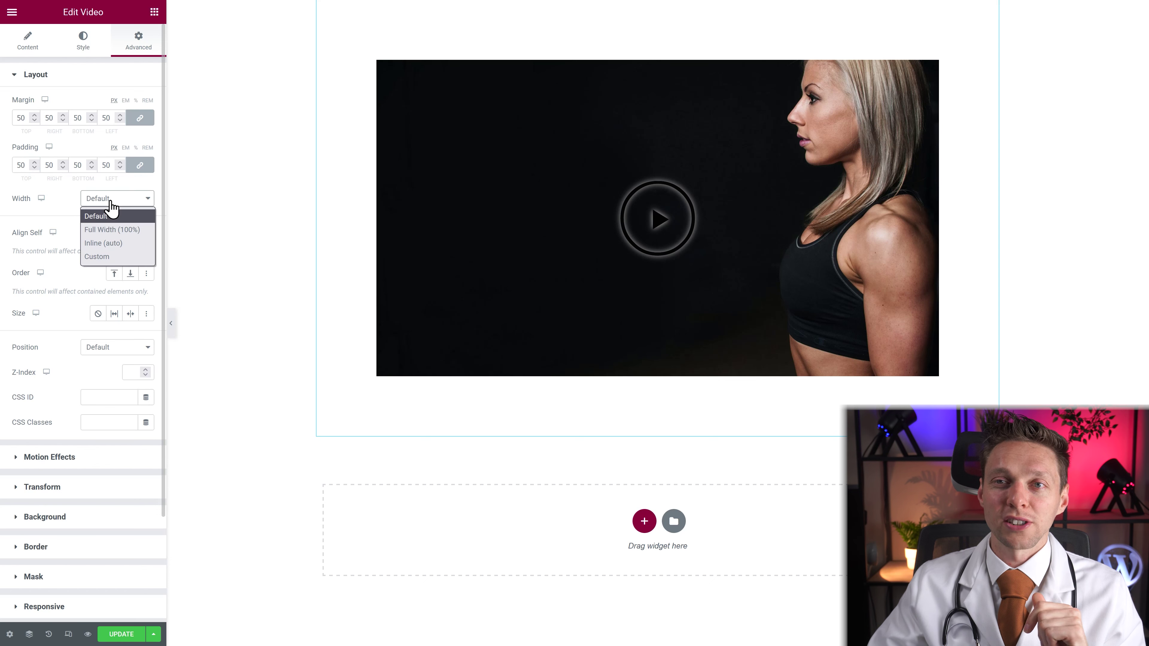
pyautogui.click(109, 213)
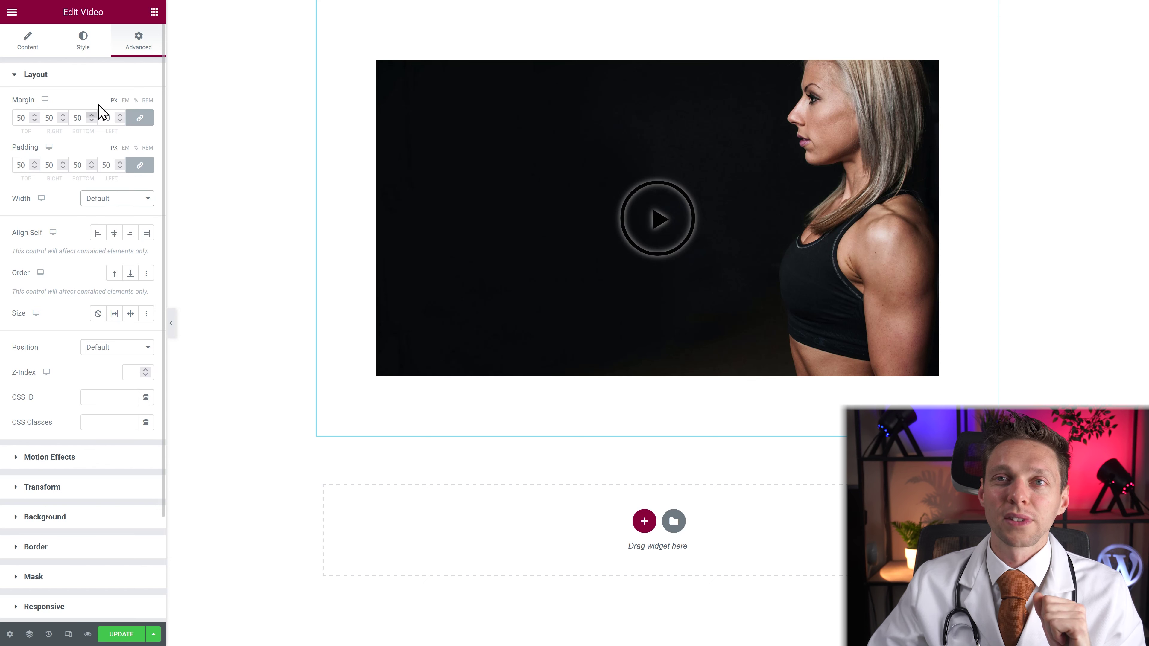
pyautogui.moveTo(163, 220); pyautogui.dragTo(120, 354)
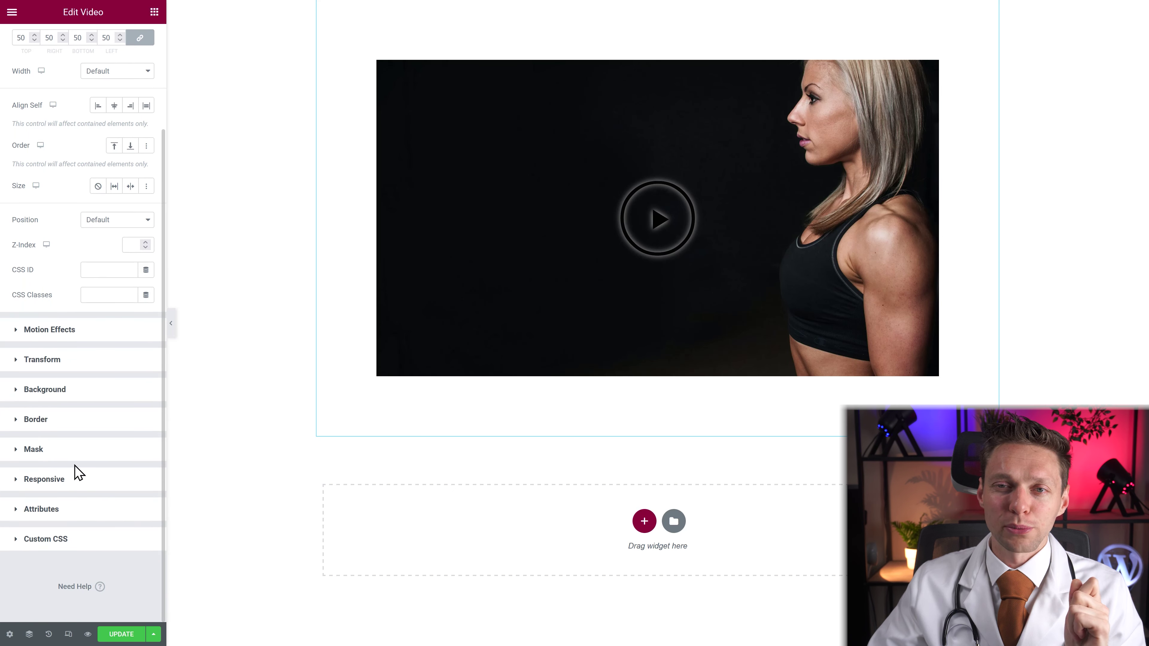
pyautogui.click(43, 454)
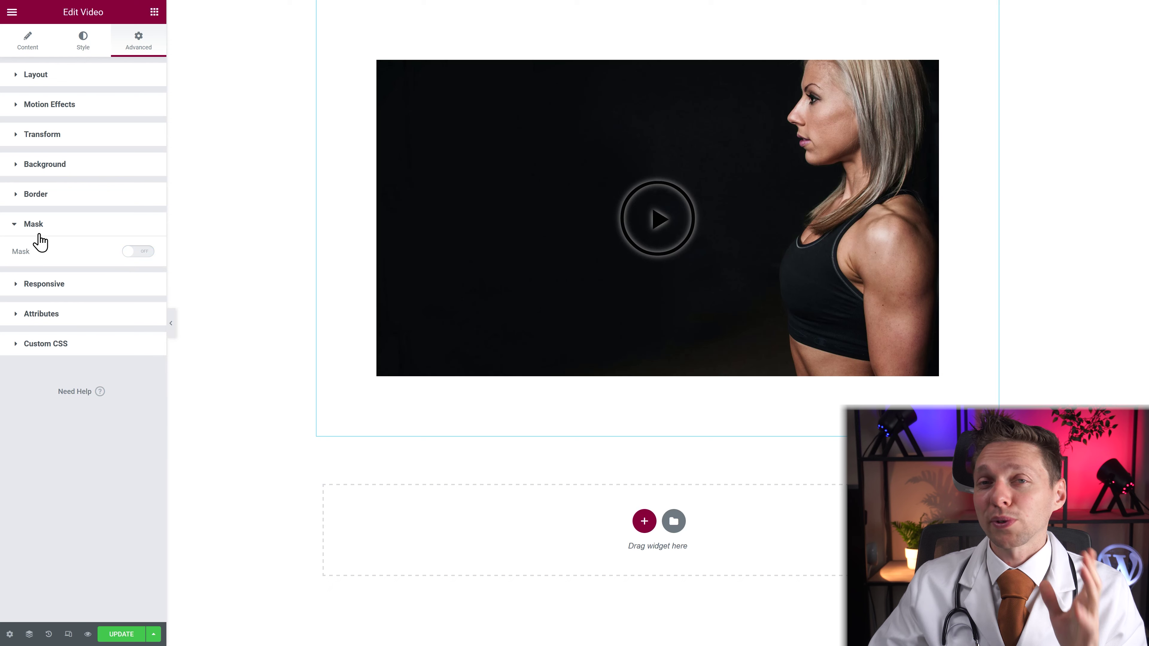
# Turn on the video mask and raise the margin to 76 on every side.
pyautogui.click(138, 251)
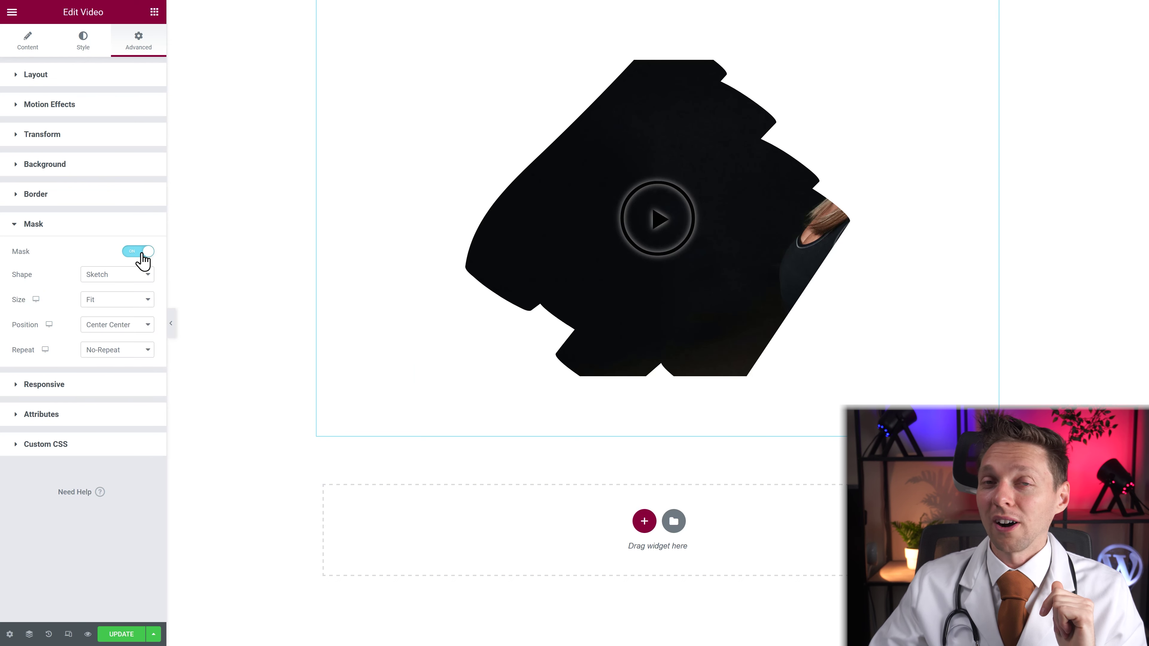
pyautogui.click(676, 216)
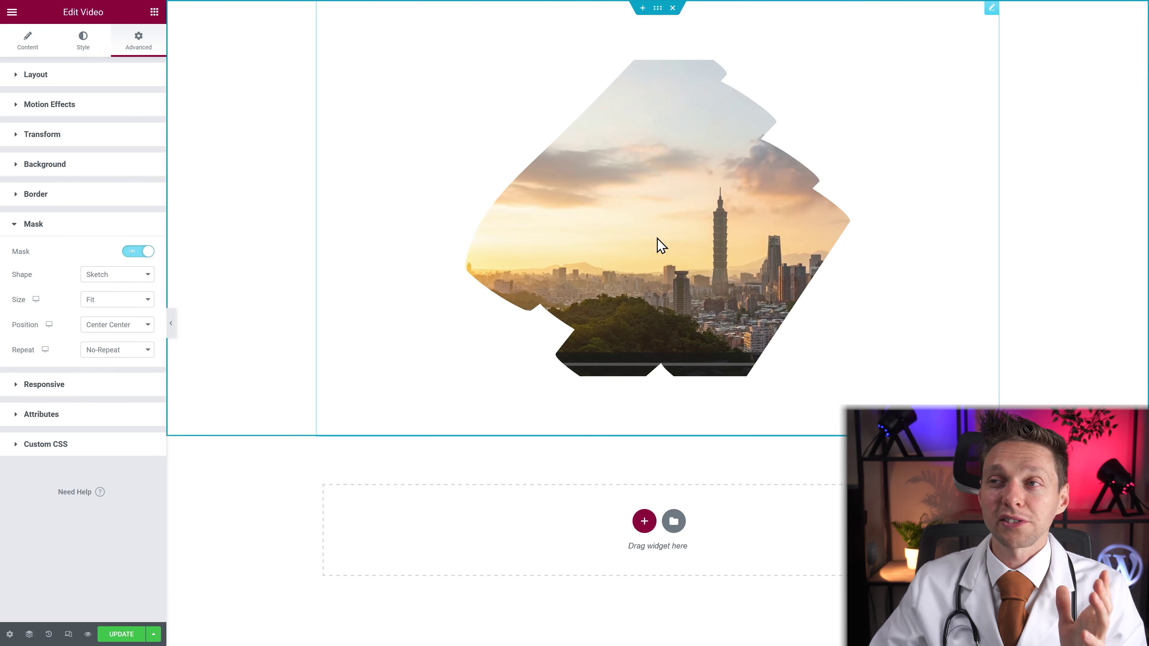
pyautogui.click(36, 75)
pyautogui.click(25, 117)
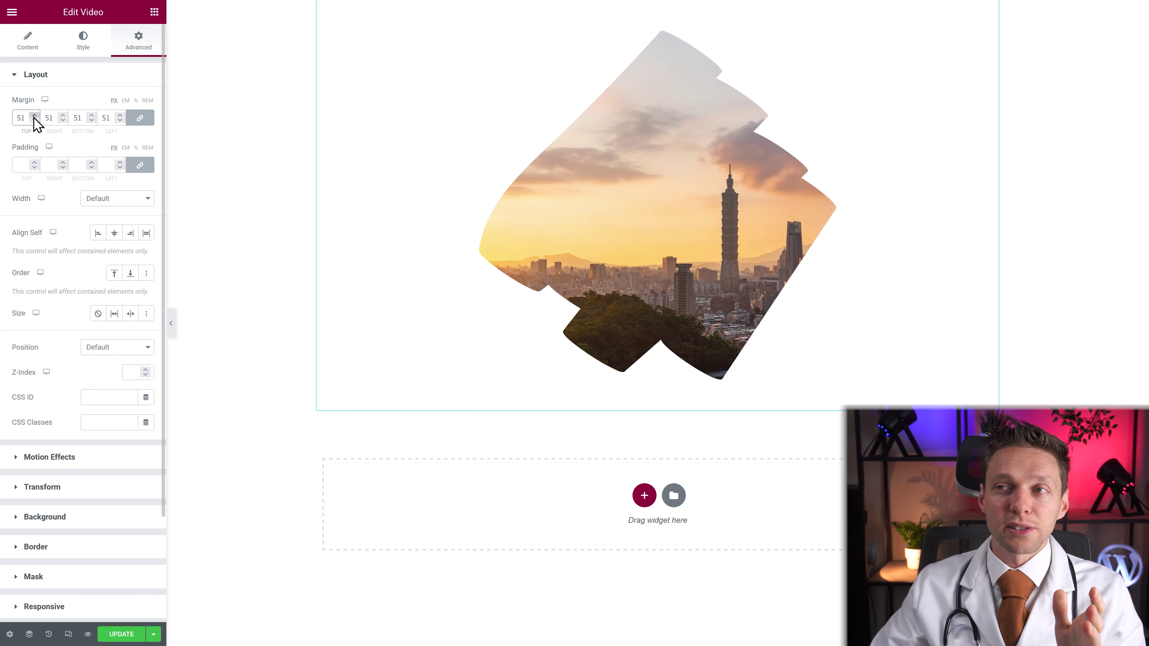
pyautogui.write('56')
pyautogui.click(34, 115)
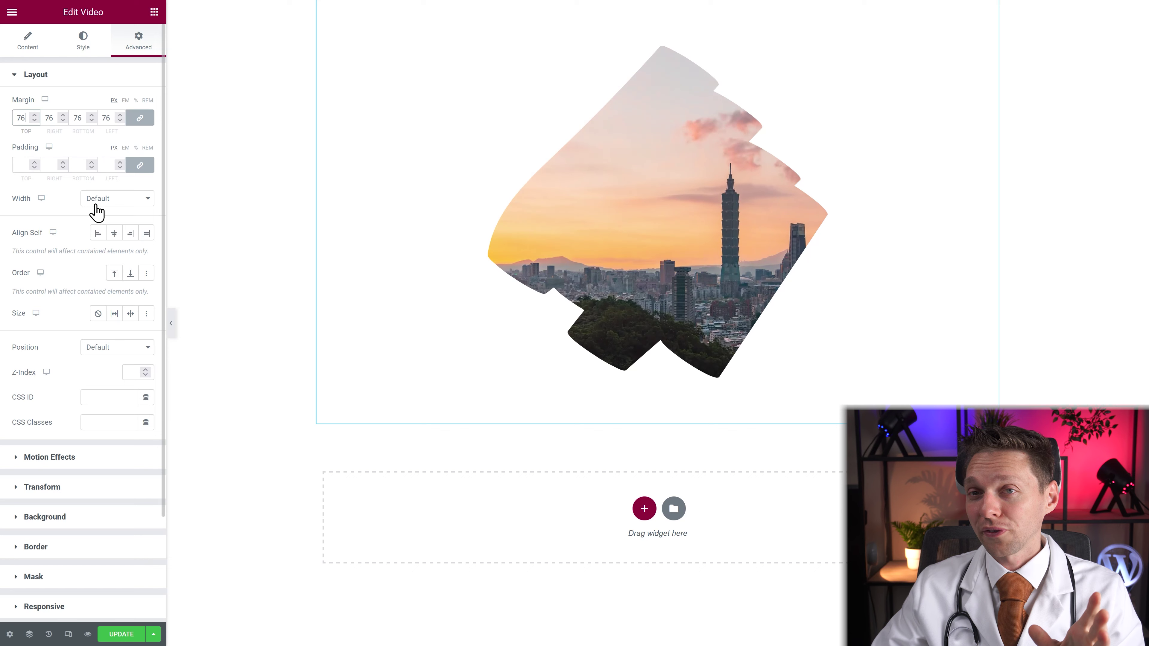
# Try triangle, hexagon and custom mask shapes, settling on a Flower mask at scale 56.
pyautogui.click(33, 576)
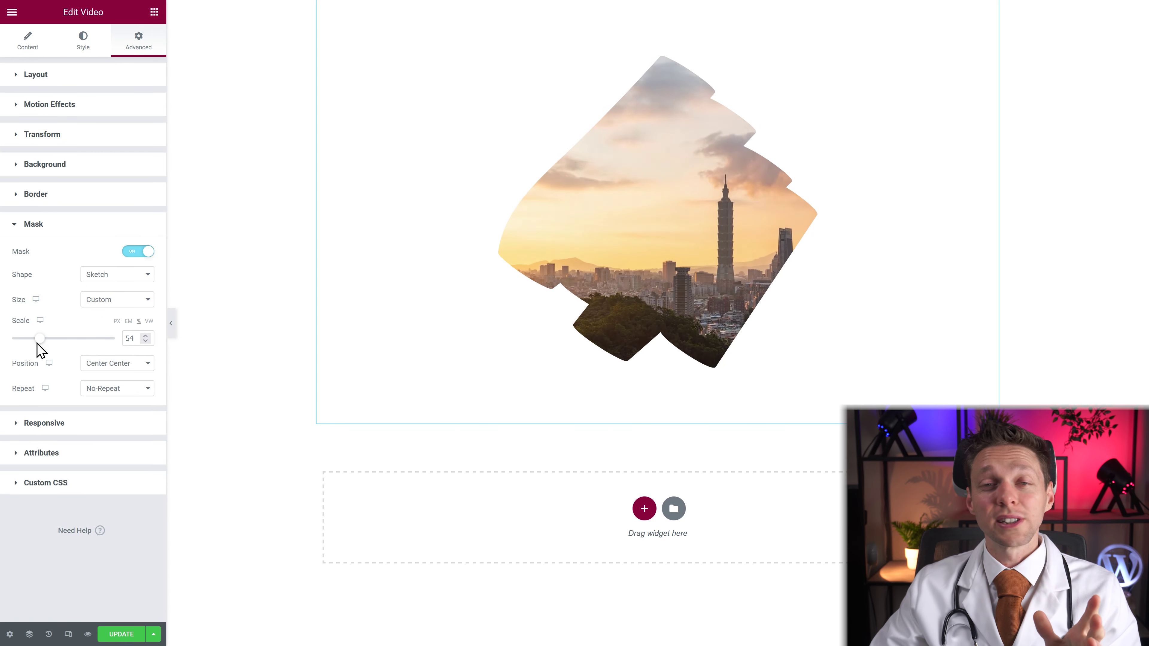
pyautogui.doubleClick(65, 374)
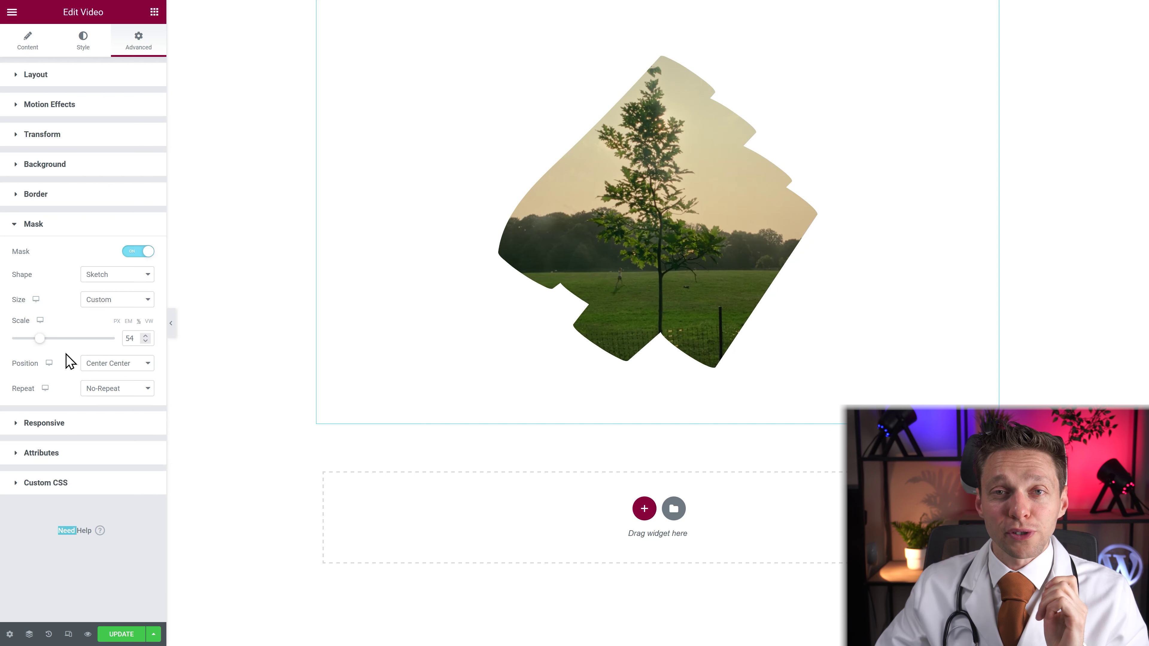
pyautogui.click(103, 279)
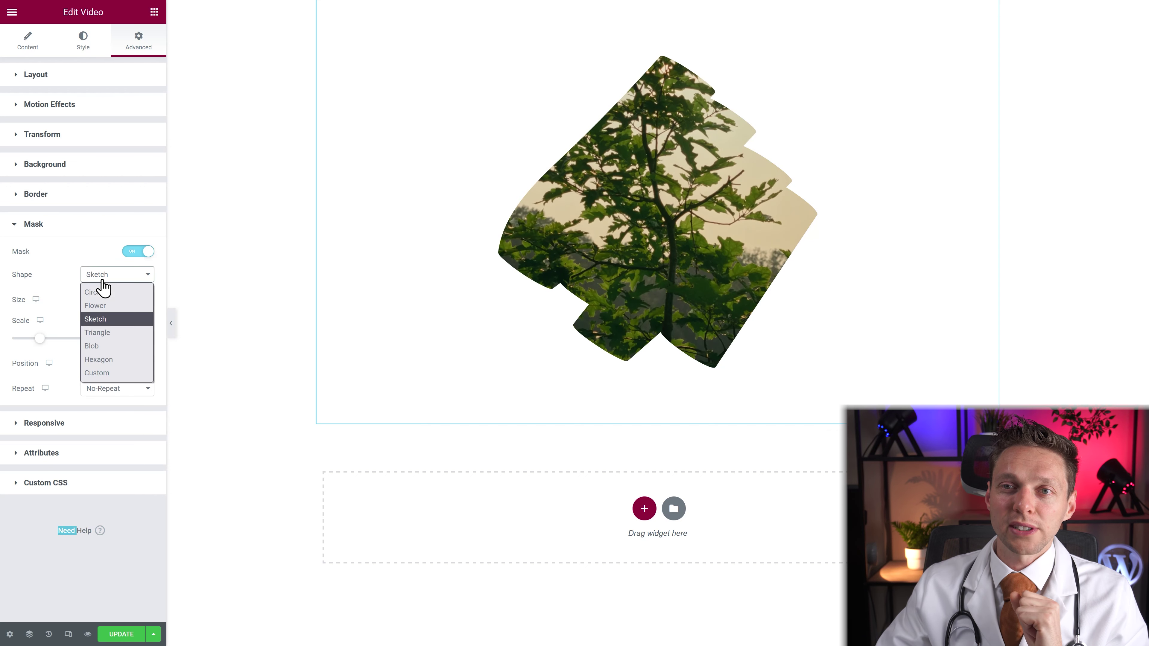
pyautogui.click(106, 332)
pyautogui.click(110, 279)
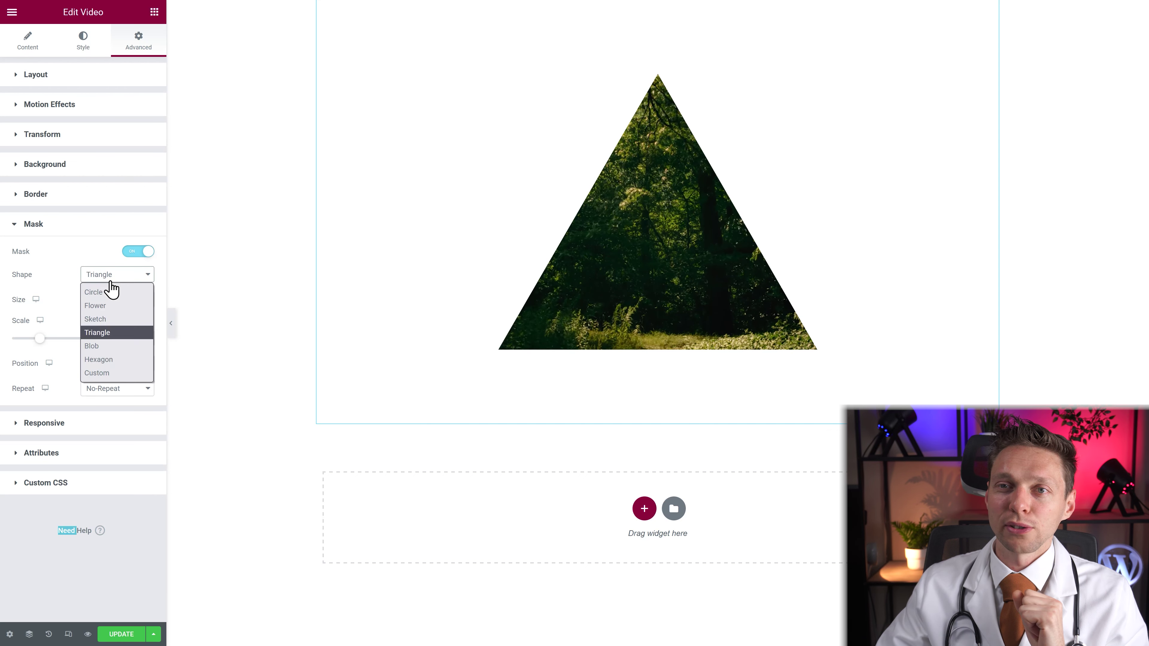
pyautogui.click(104, 360)
pyautogui.click(114, 277)
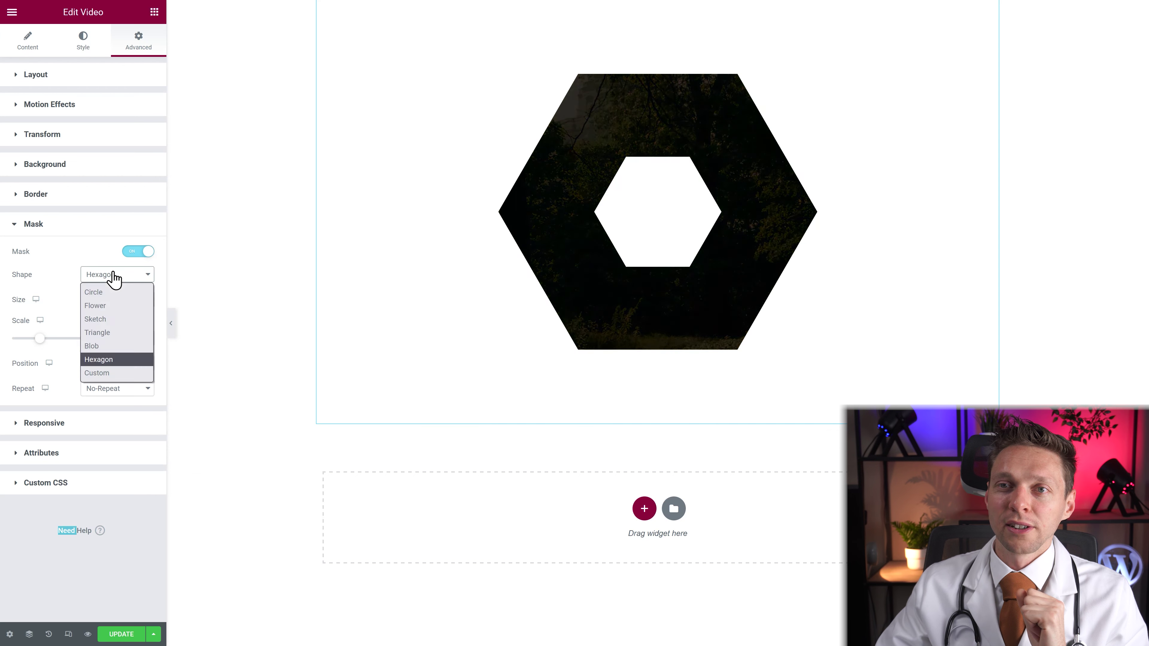
pyautogui.click(103, 373)
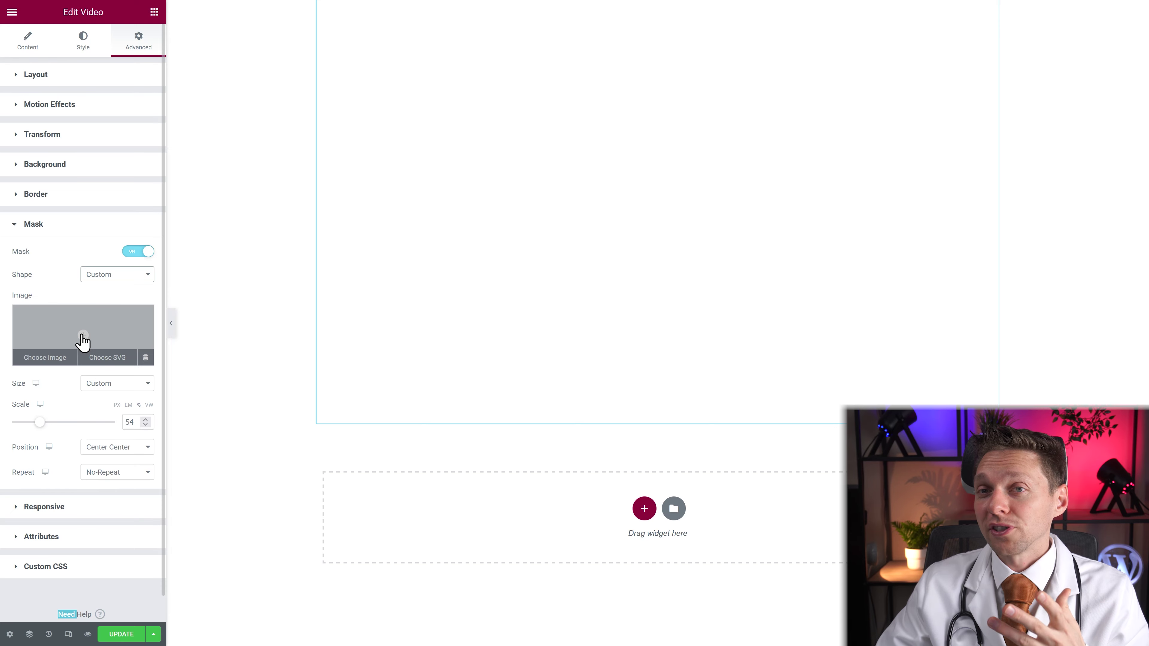
pyautogui.click(117, 276)
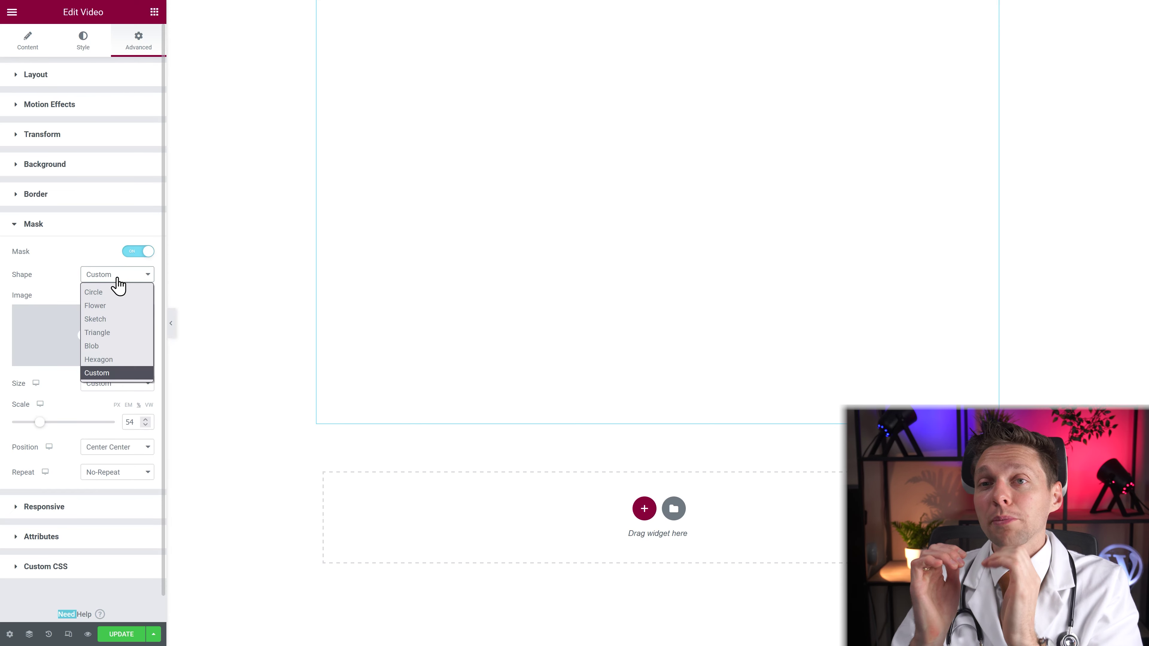
pyautogui.click(96, 305)
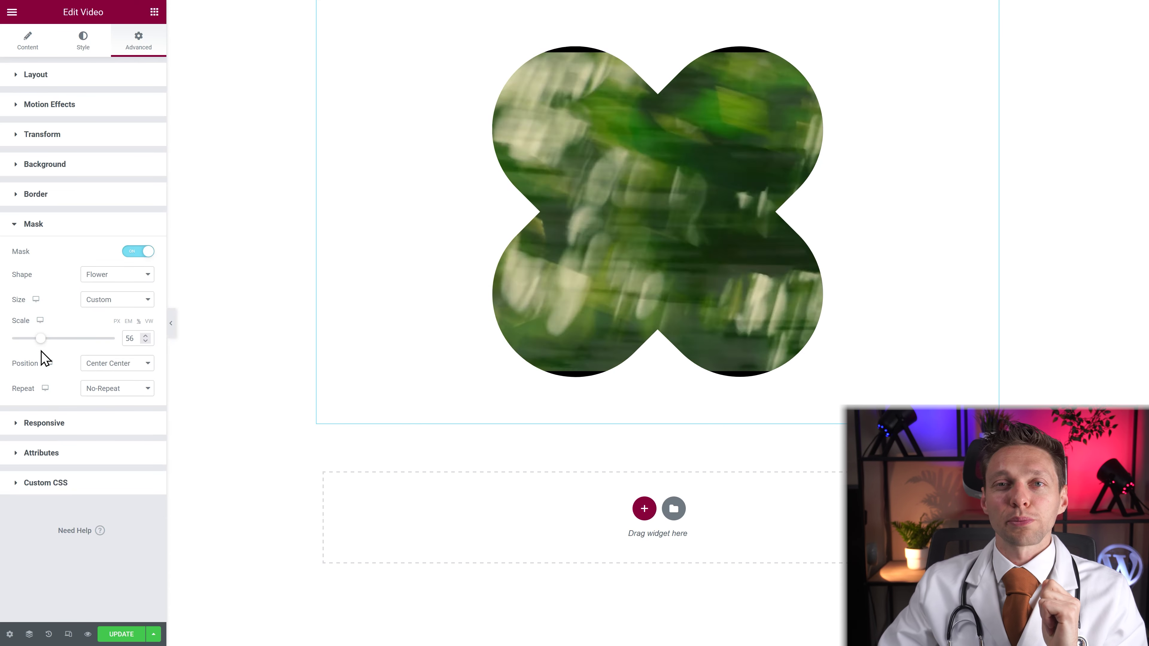